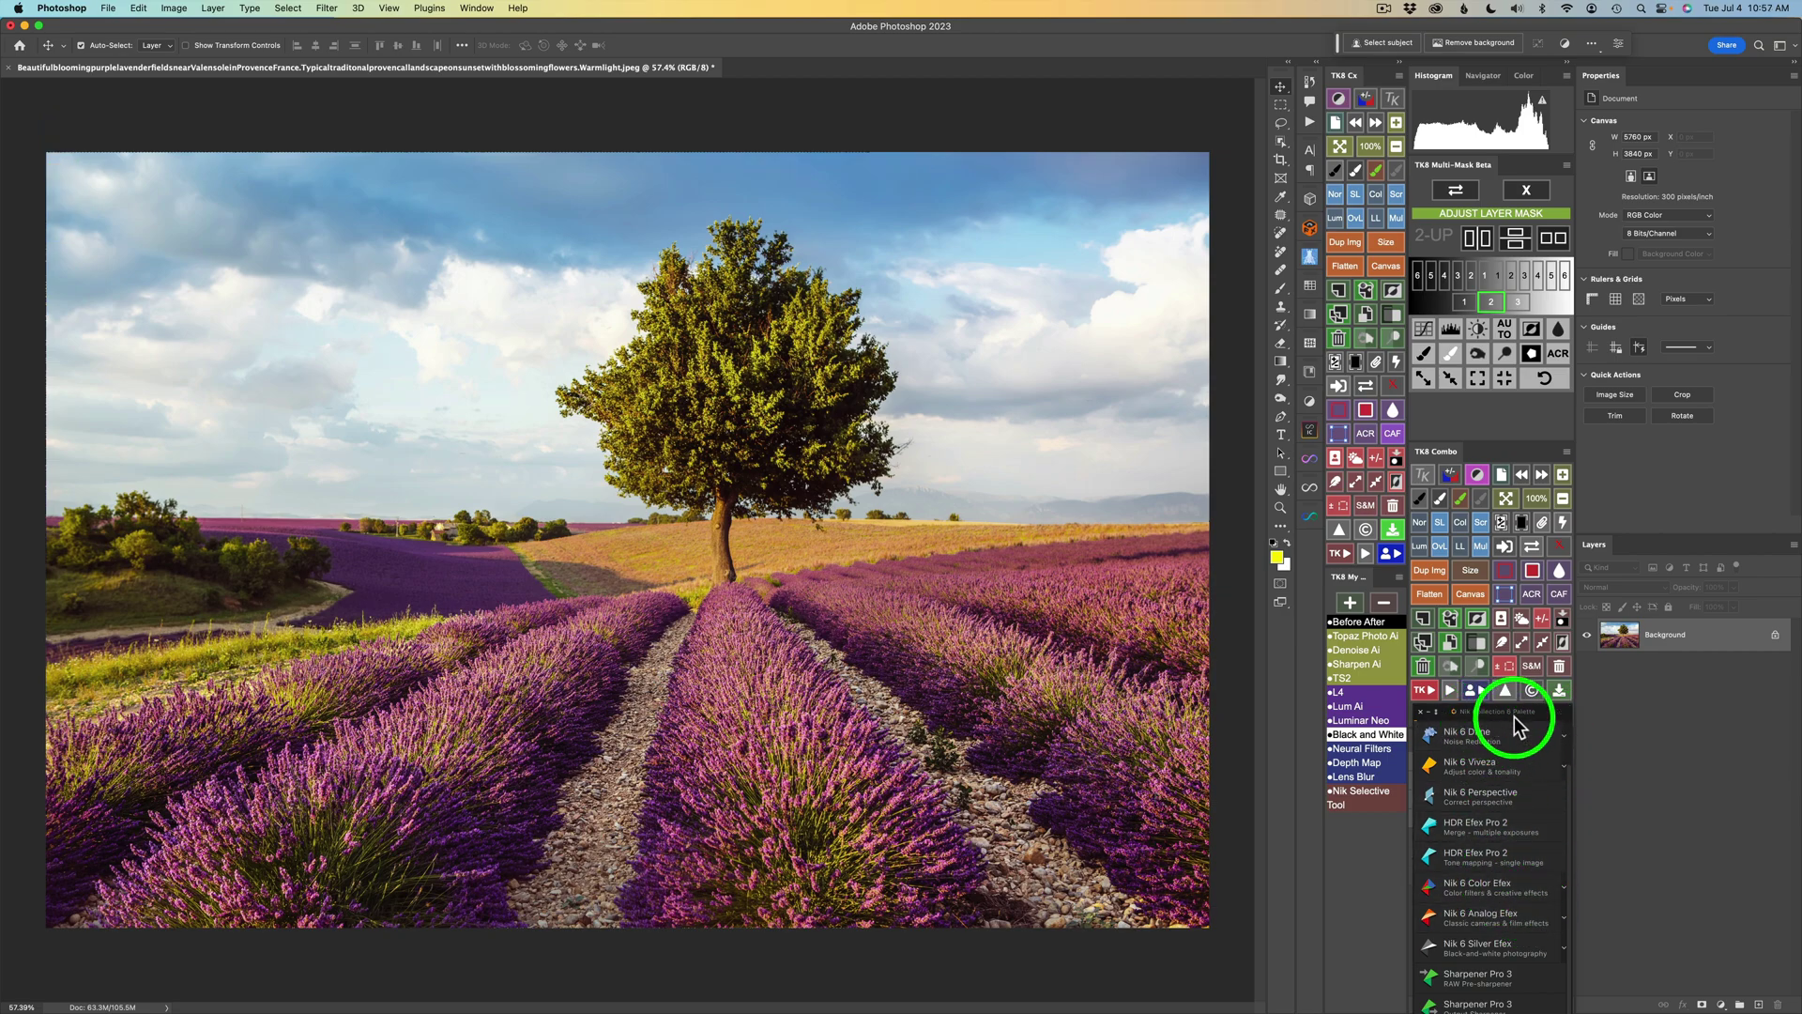
- Open the lavender field photo in Nik 6 Color Efex and enable conversion to a smart object, accepting the notice
left_click(1478, 884)
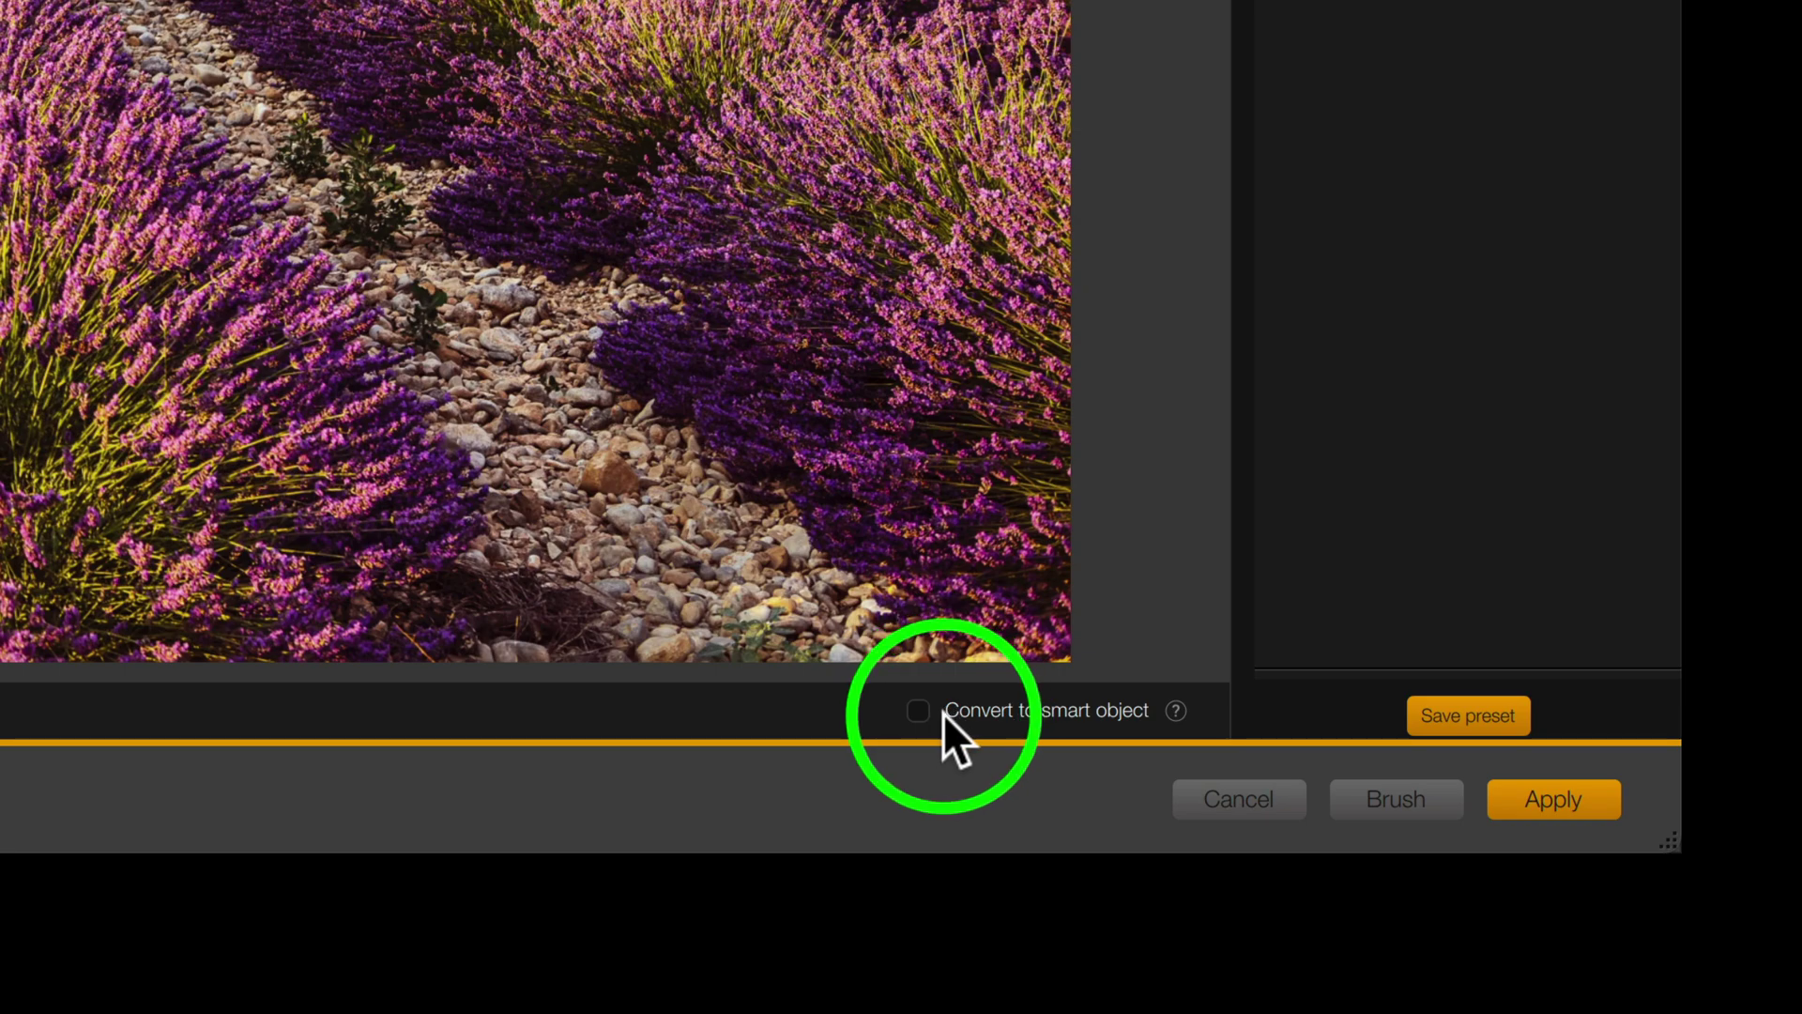
left_click(918, 709)
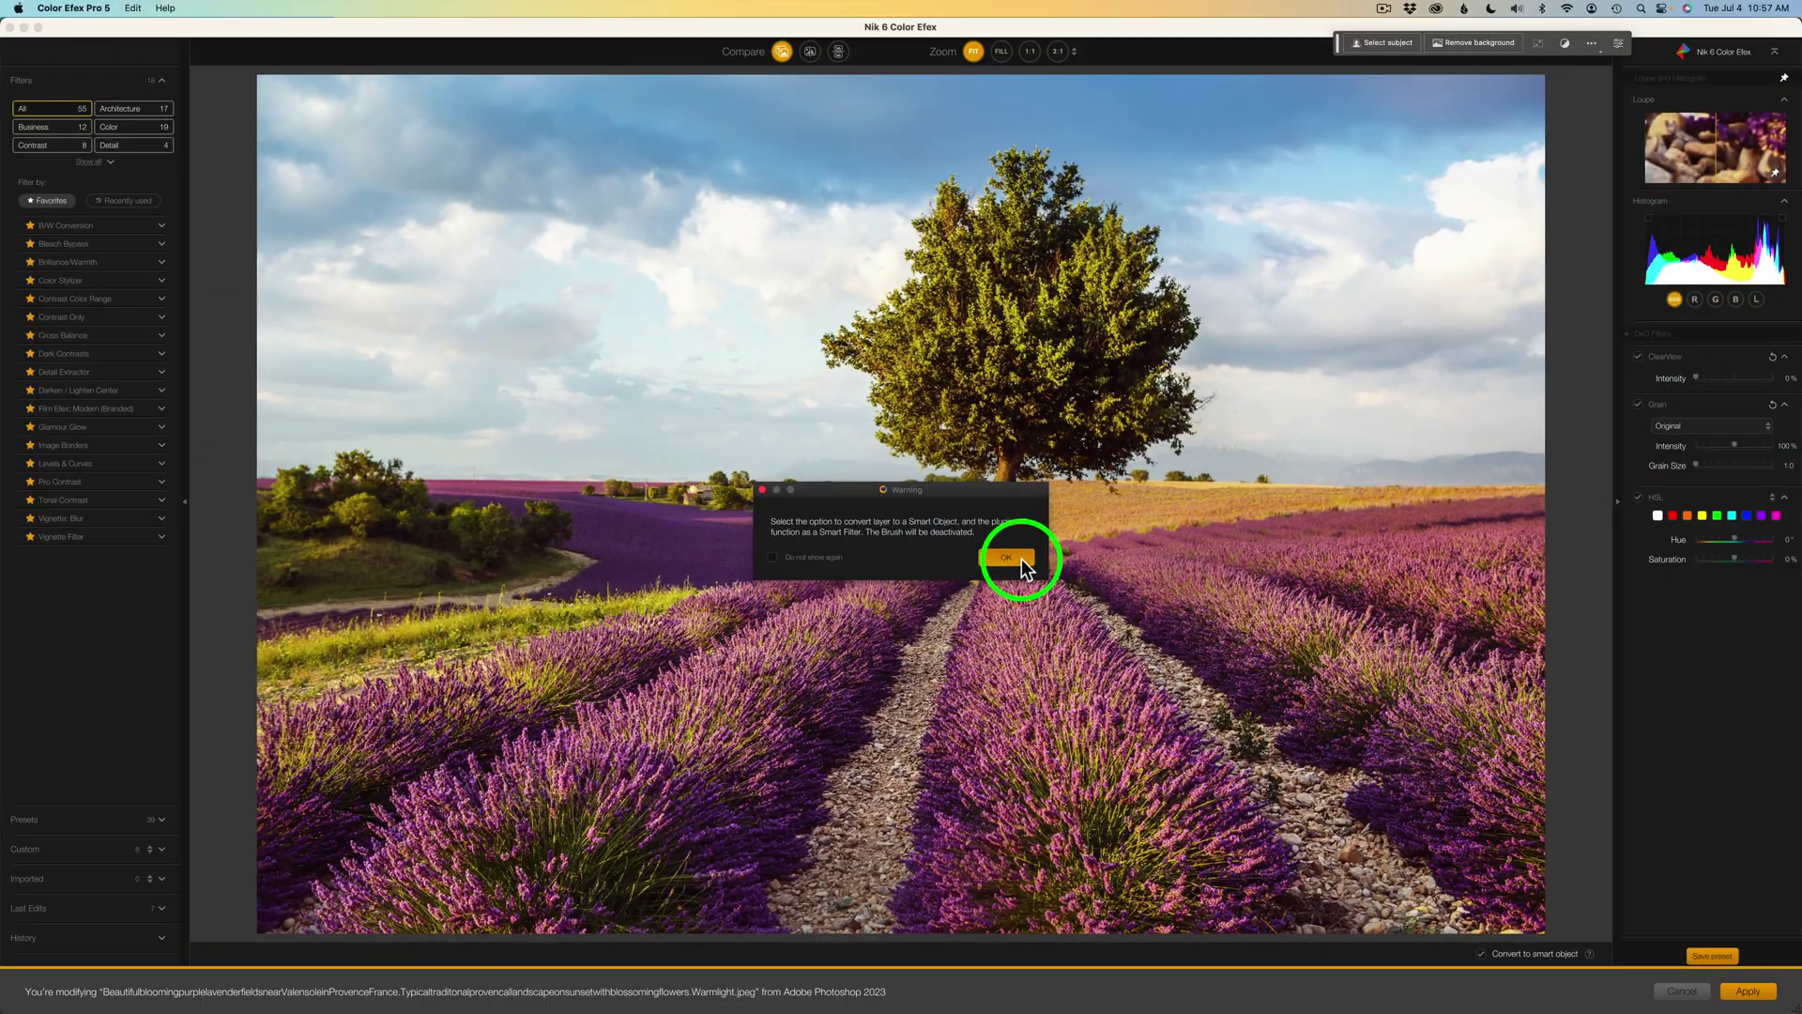
left_click(1347, 617)
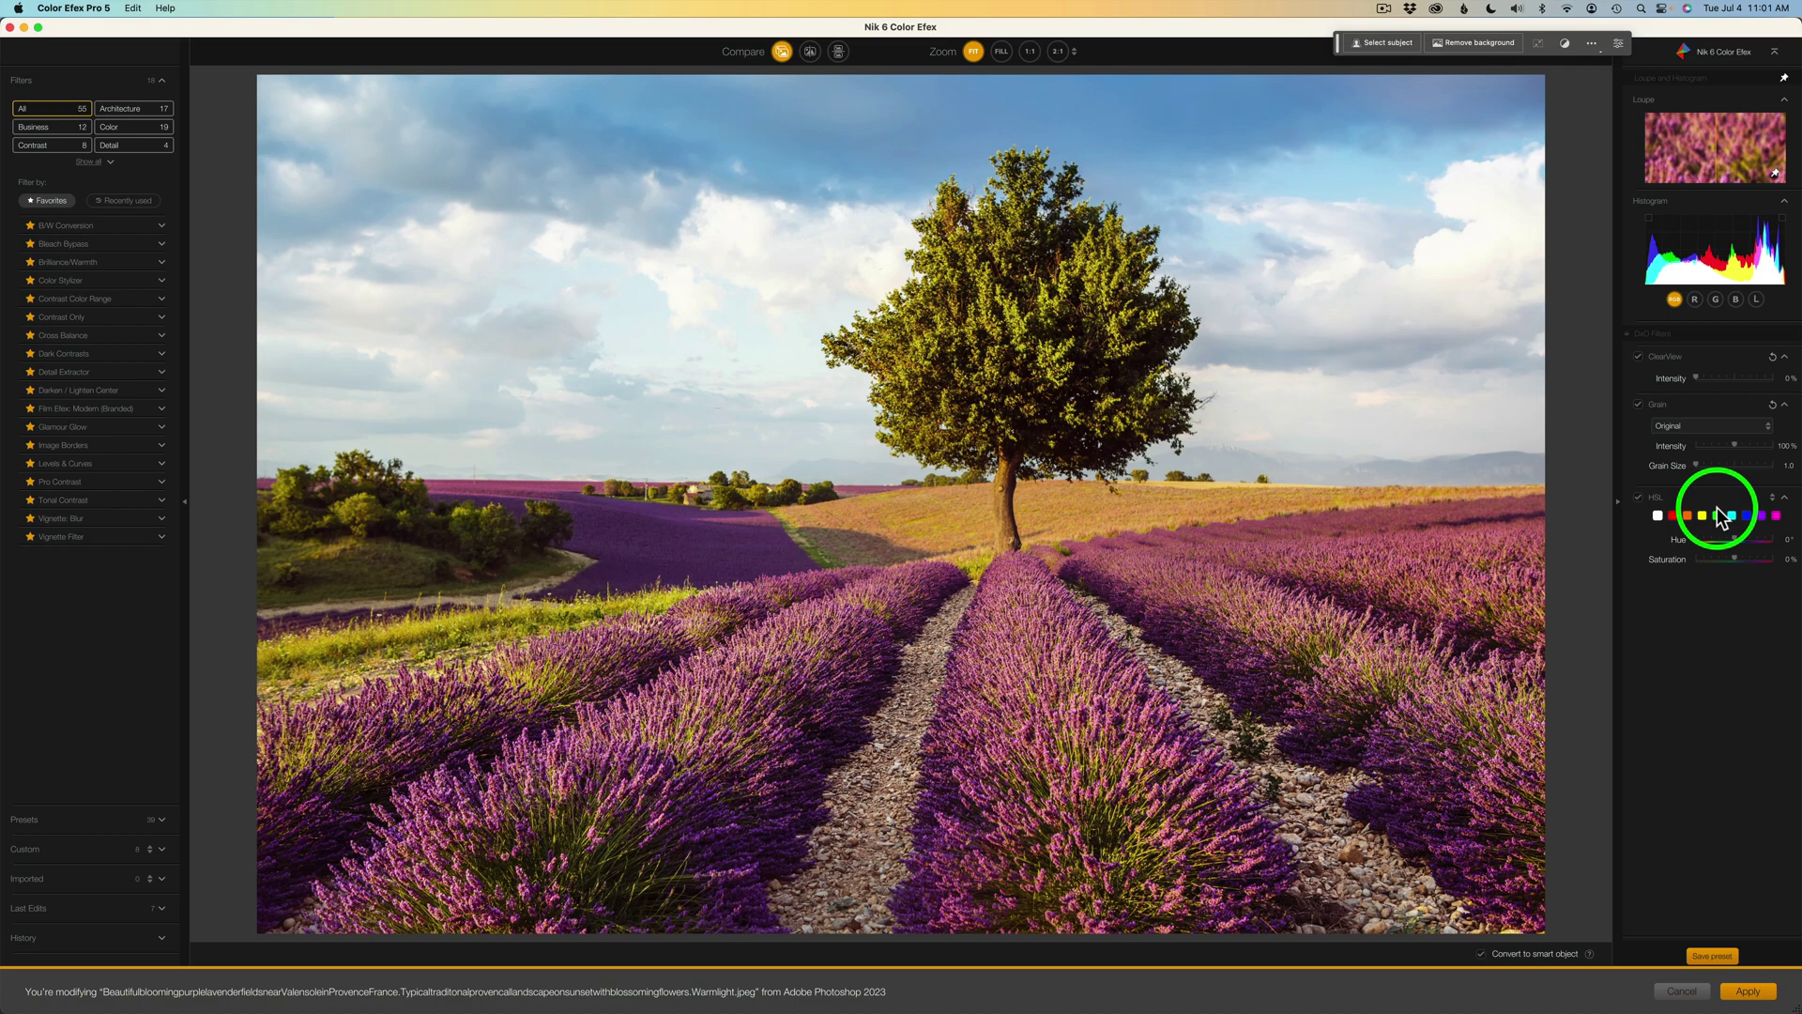
- Raise the overall HSL saturation, and set the blue channel to saturation 40 %, luminance 22 % and uniformity 24 %
left_click(1659, 516)
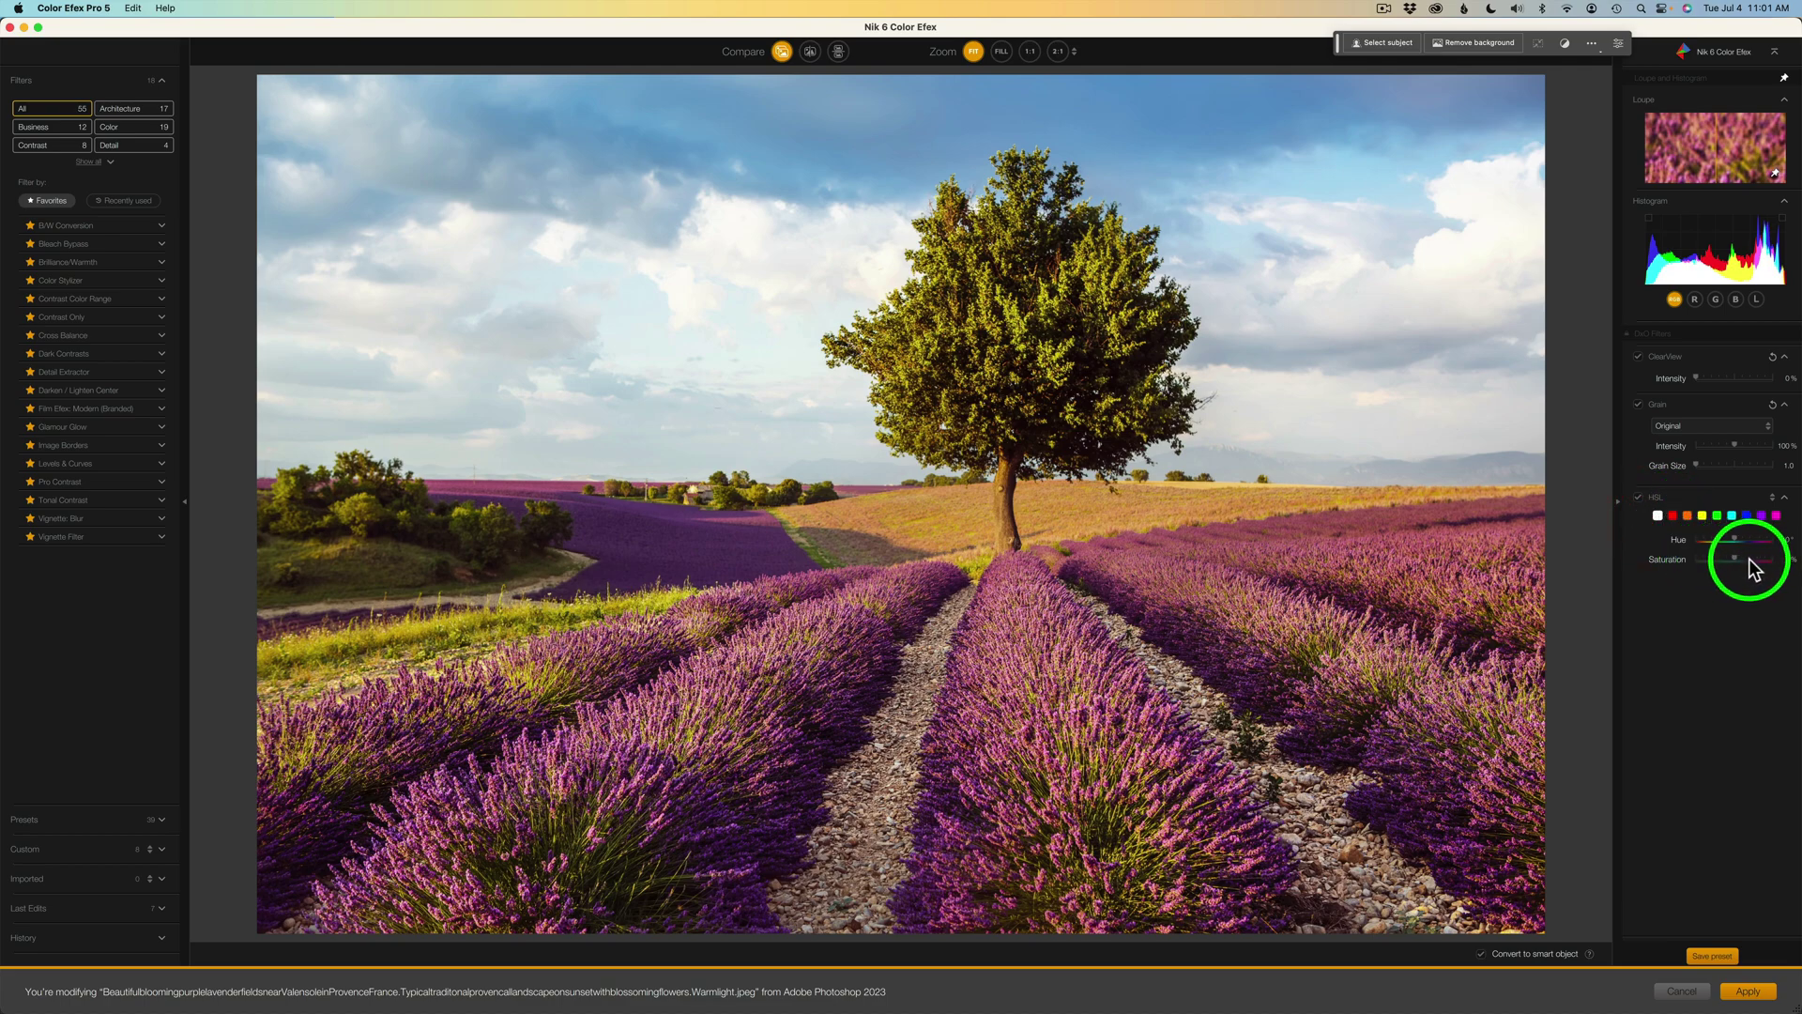
mouse_move(1734, 566)
left_mouse_down()
mouse_move(1751, 568)
mouse_move(1734, 547)
left_mouse_up()
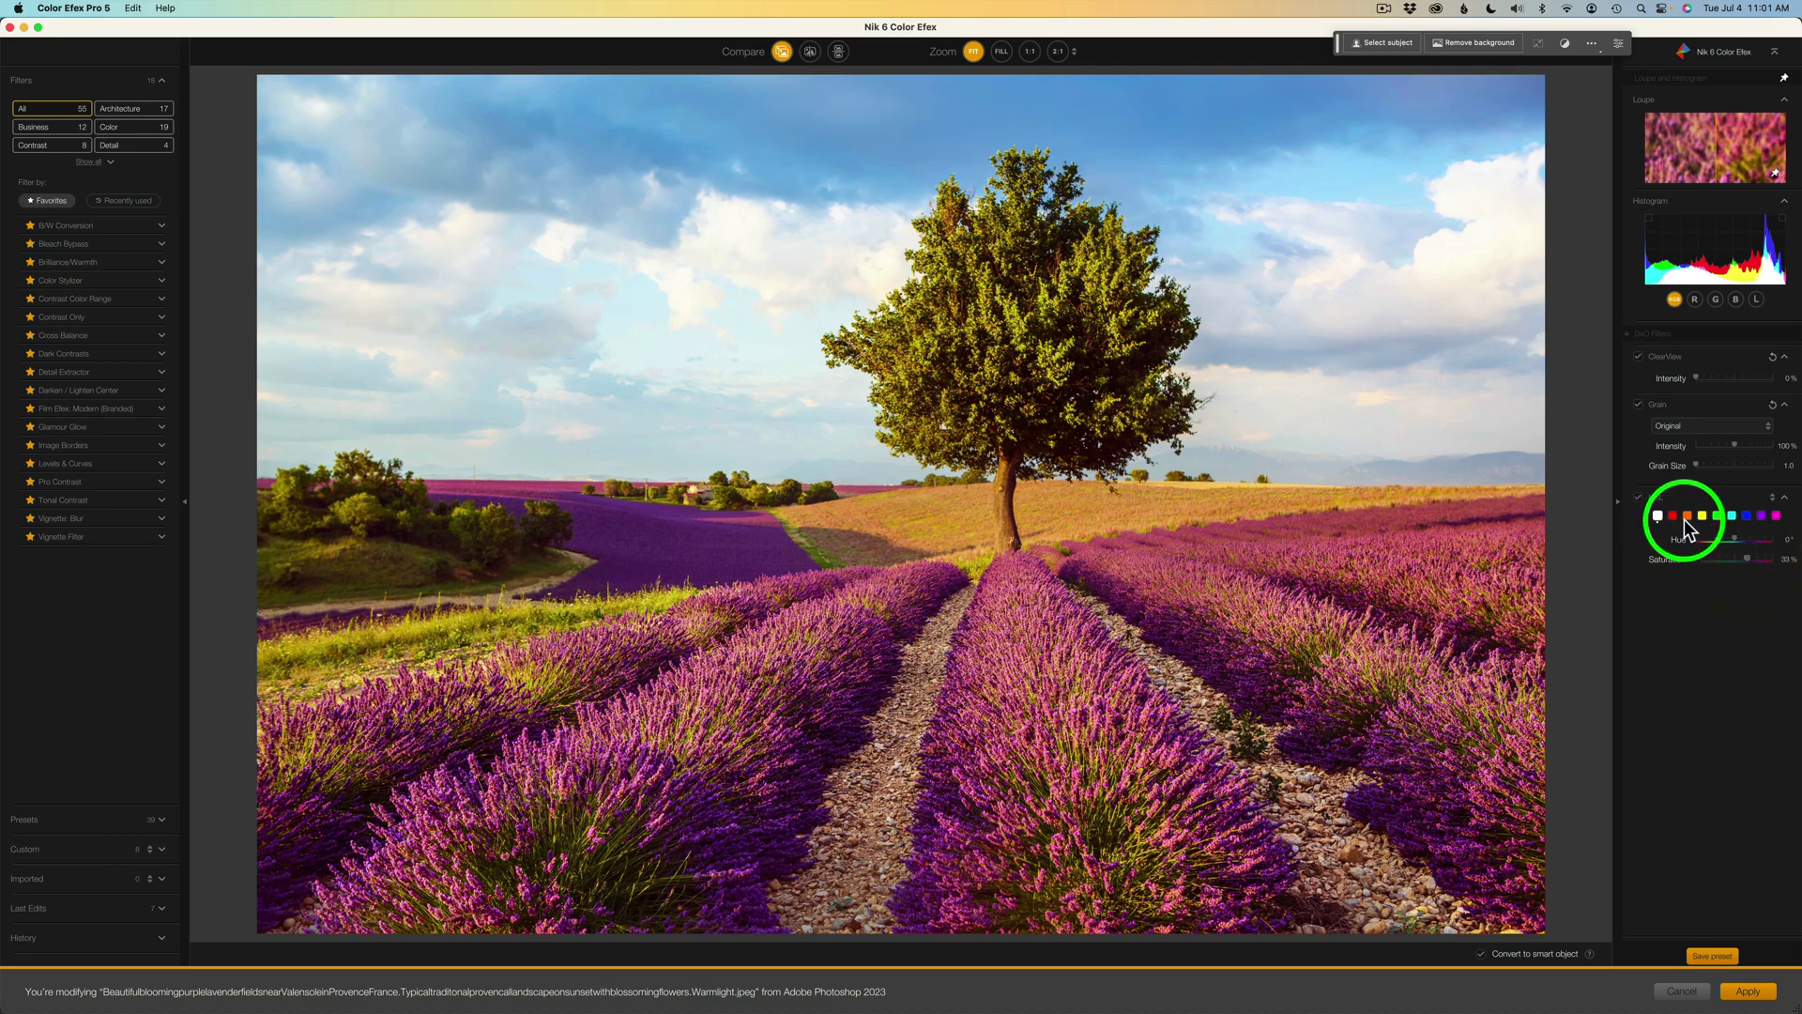
left_click(1745, 516)
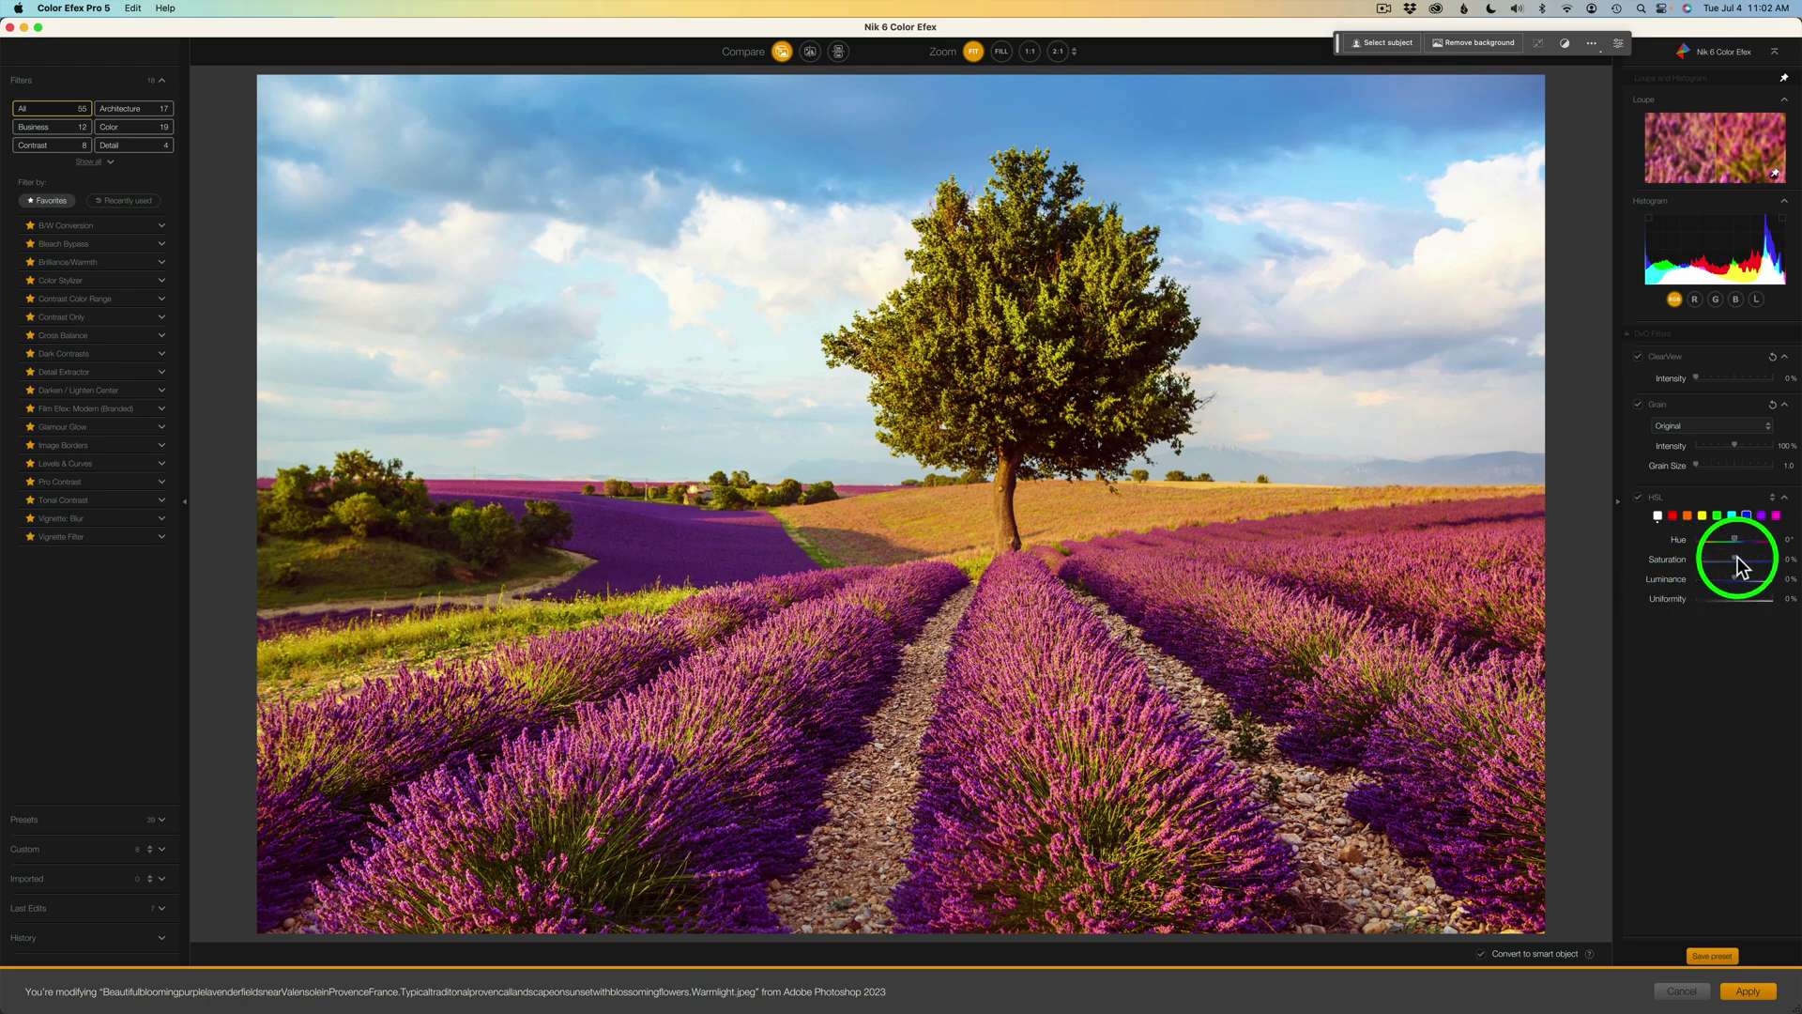
left_click(1775, 516)
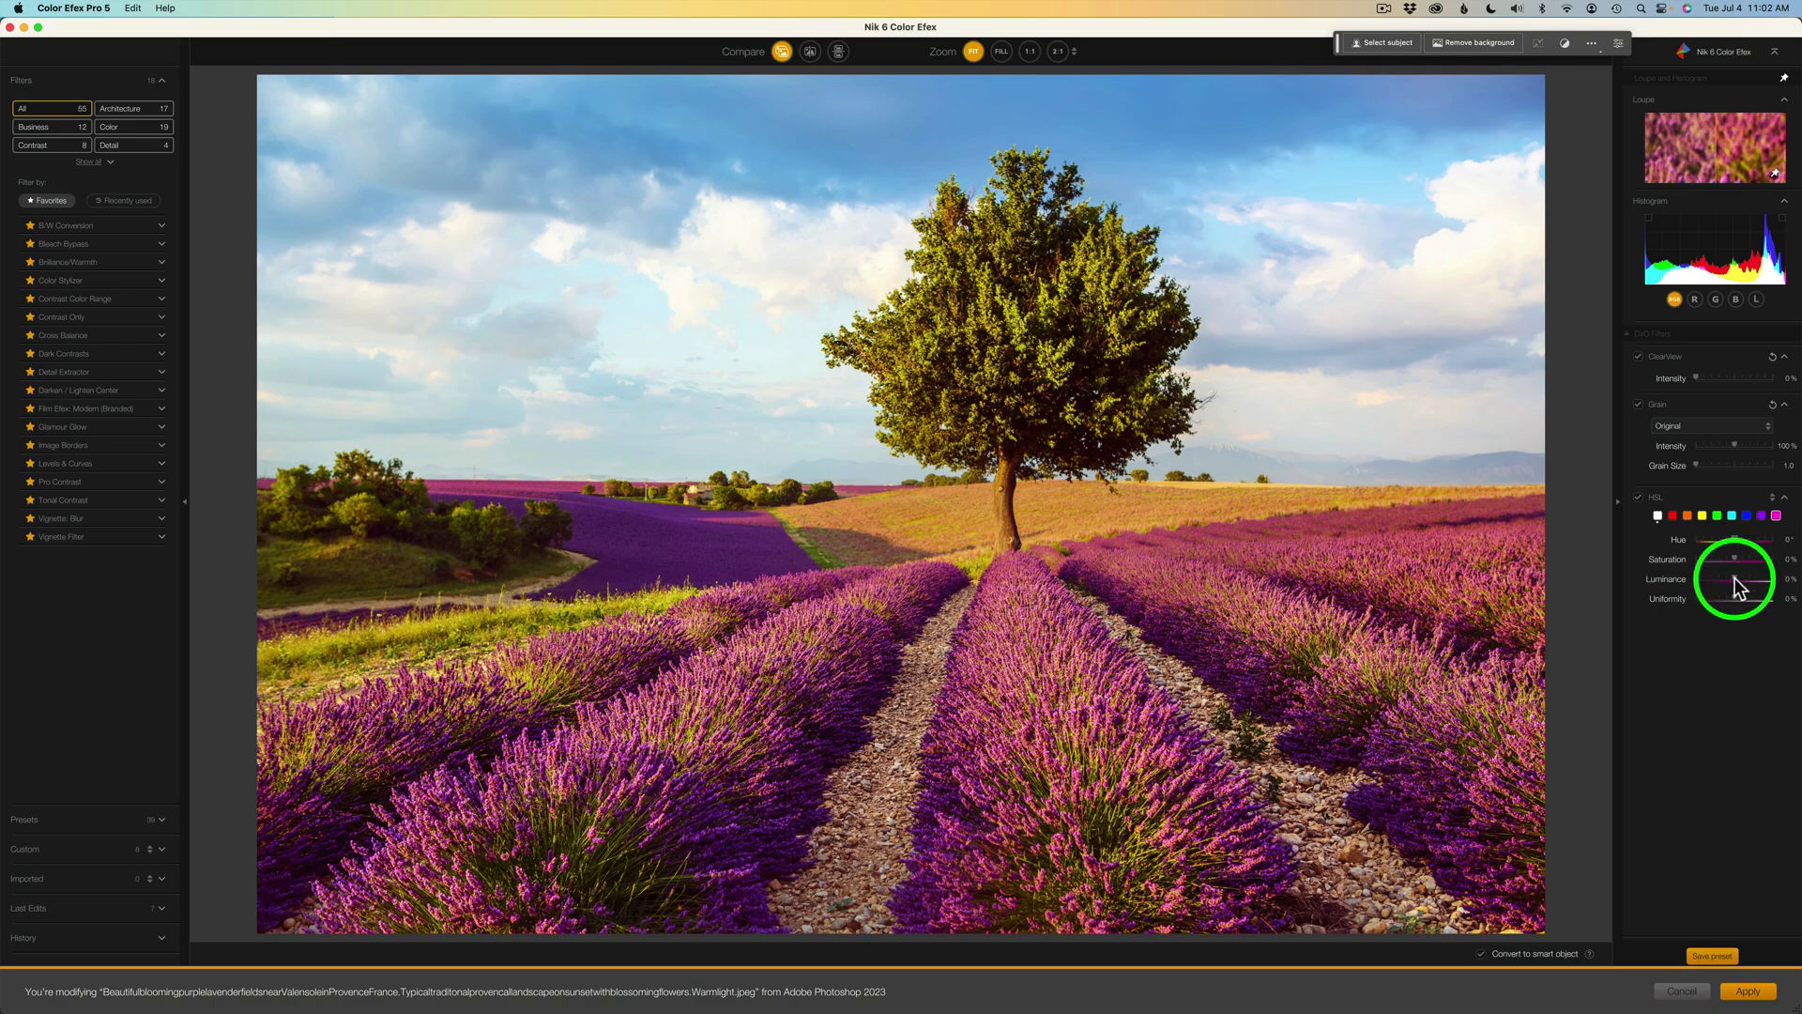
left_click(1747, 515)
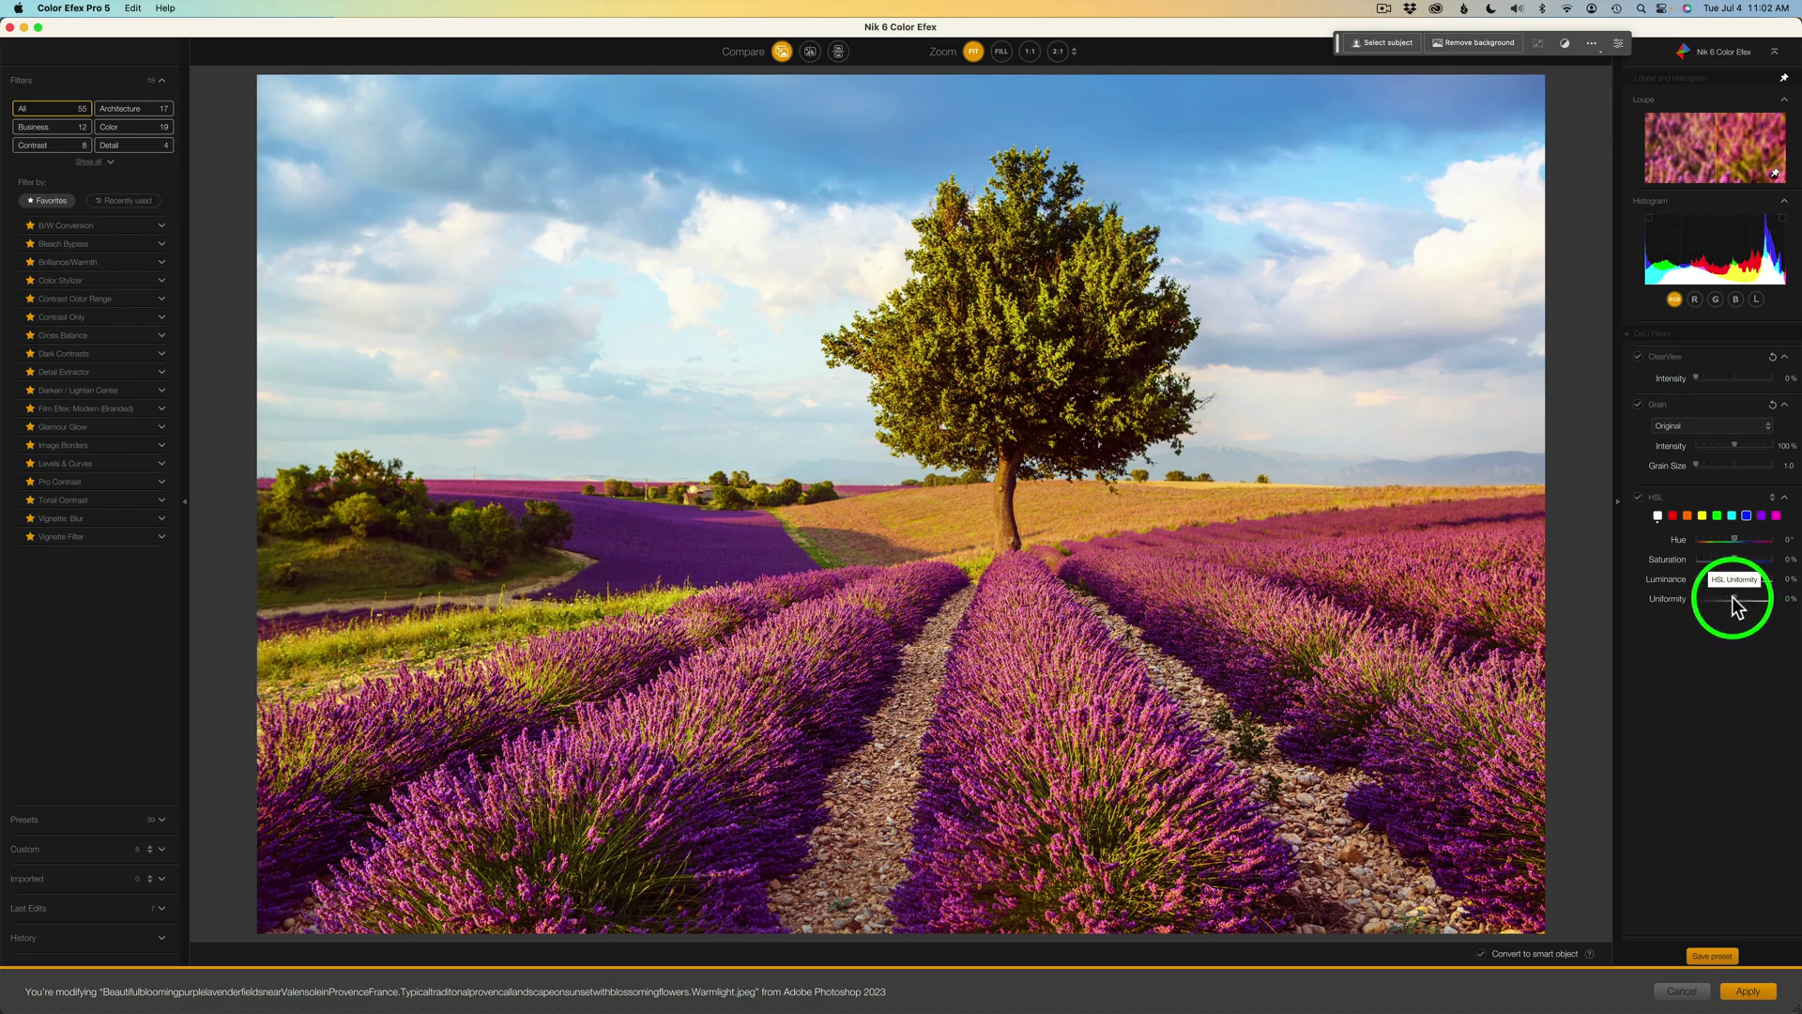
left_click_drag(1733, 595, 1696, 593)
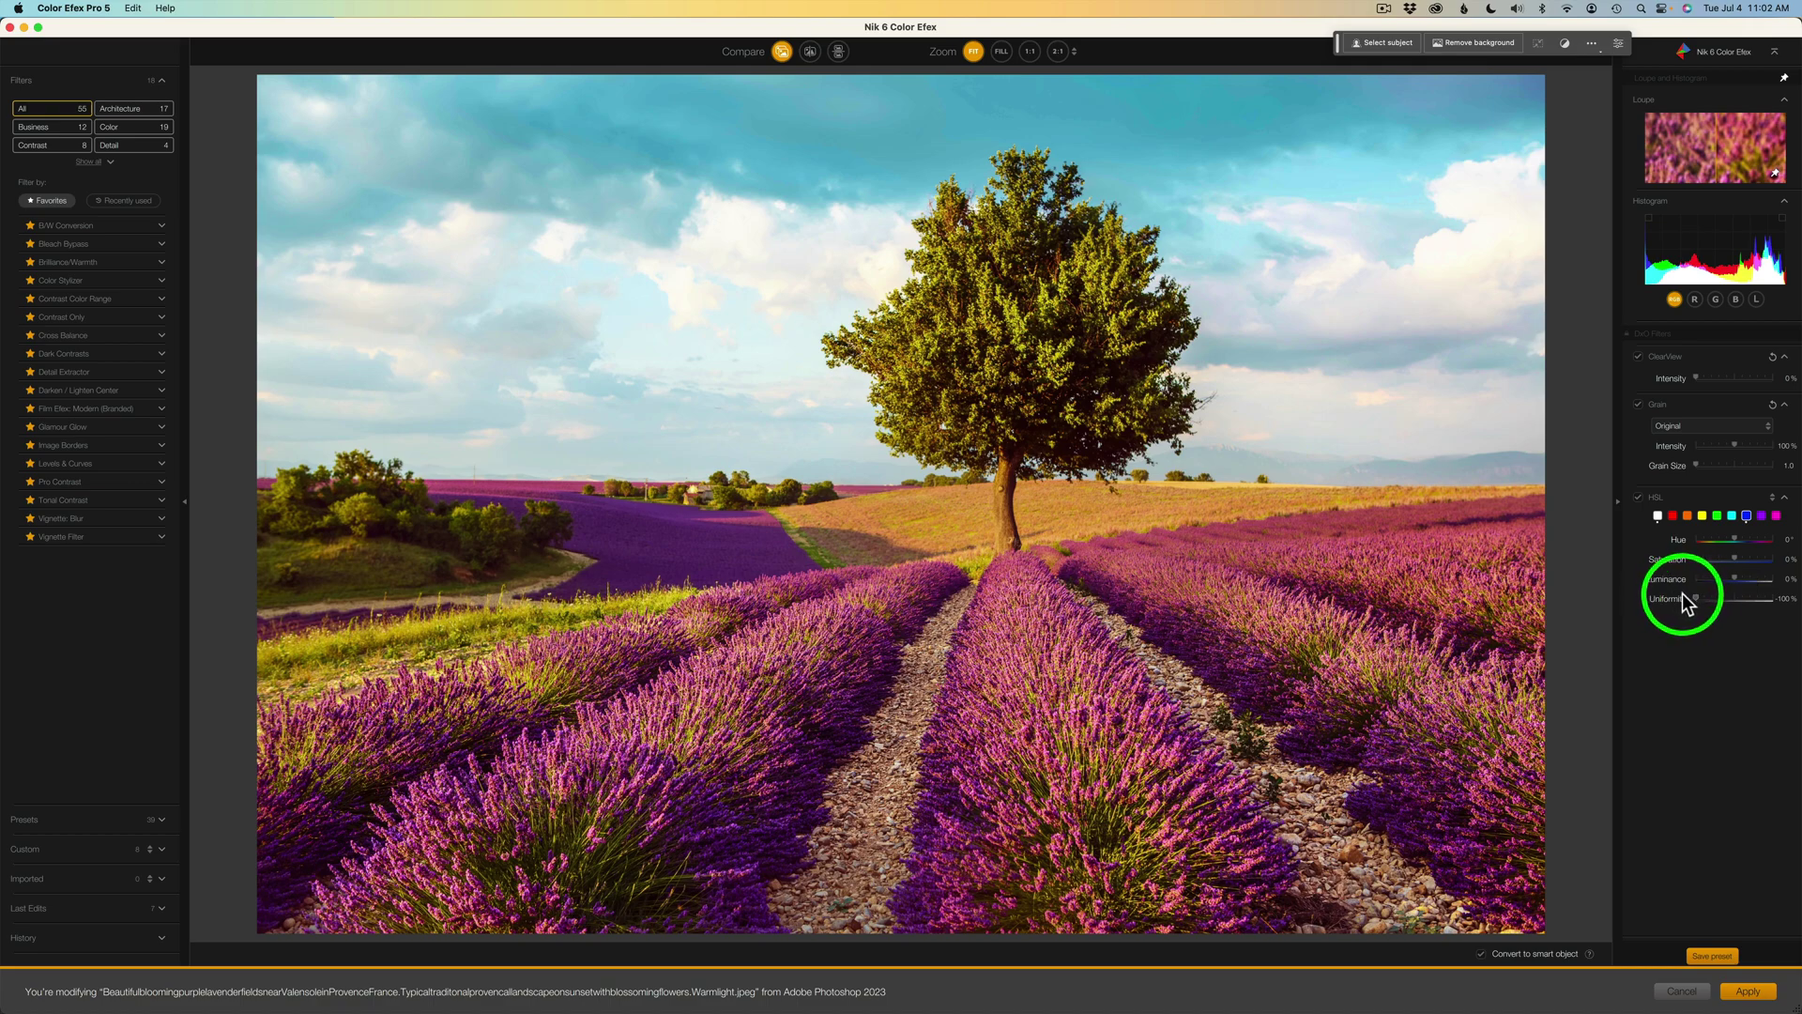
left_click_drag(1694, 599, 1741, 578)
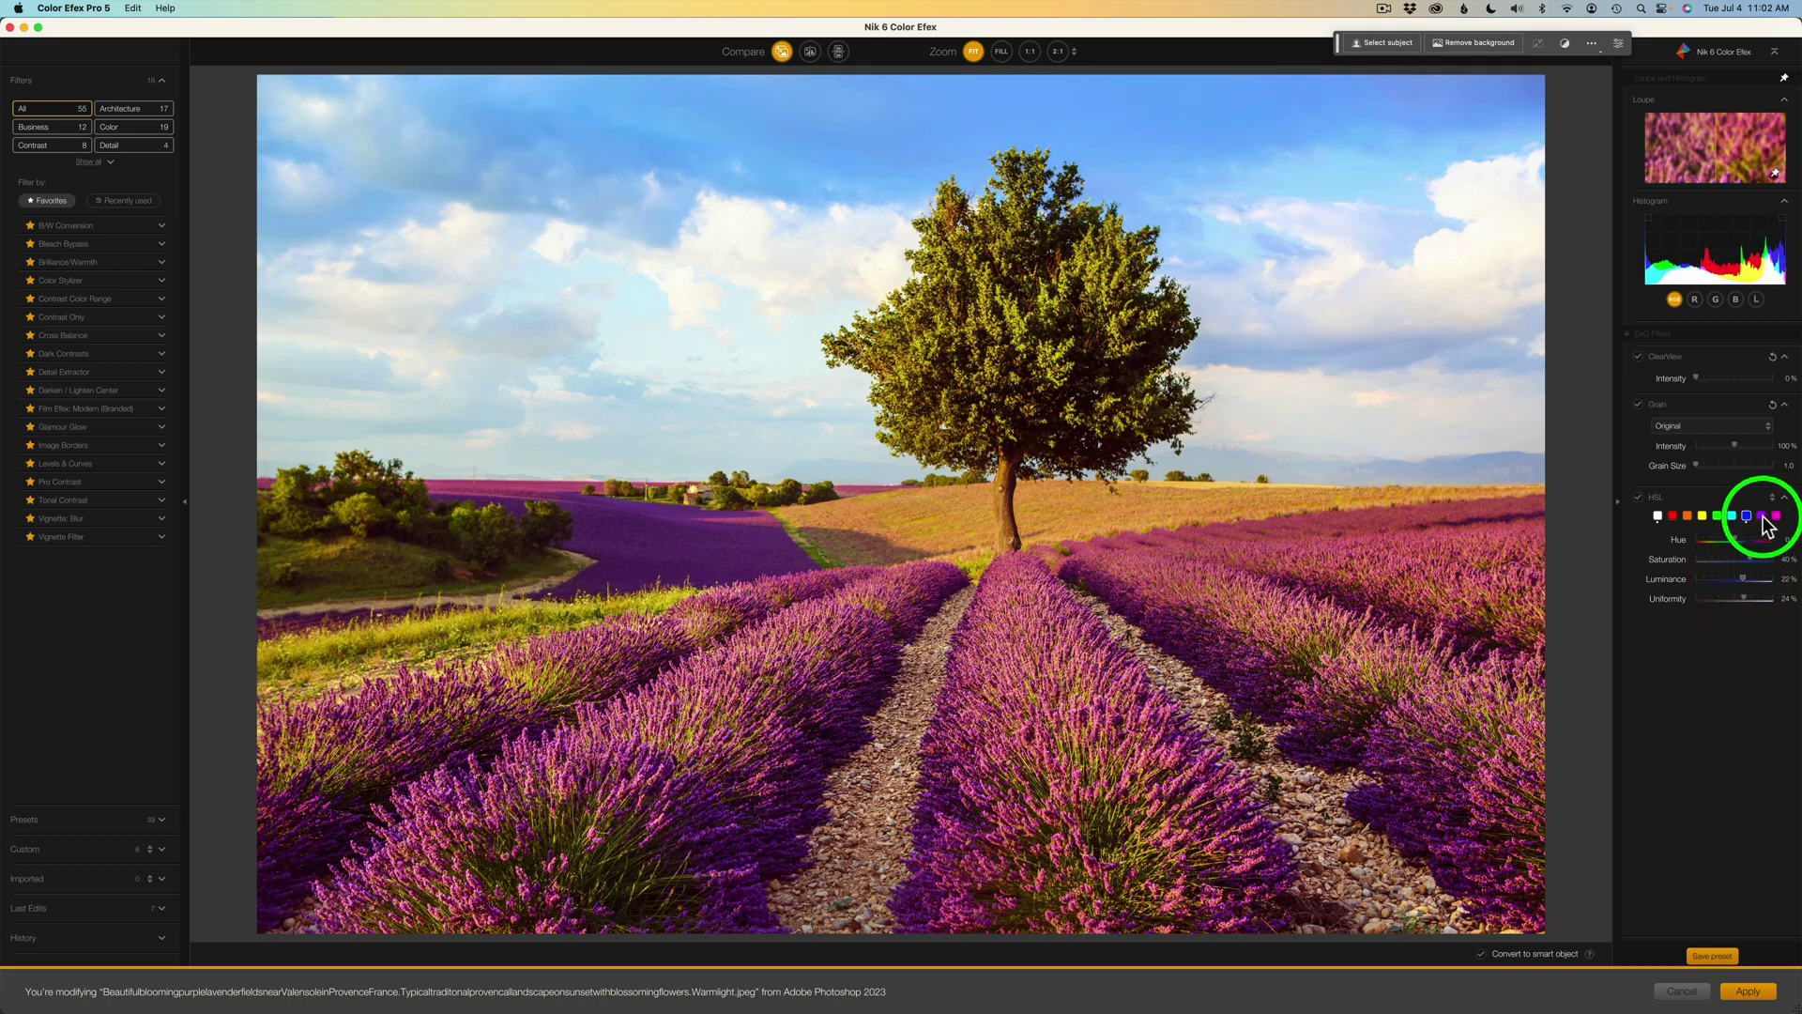
- Set the magenta channel's HSL saturation to 34 % and luminance to 24 %, and the purple channel's saturation to 36 %
left_click(1775, 517)
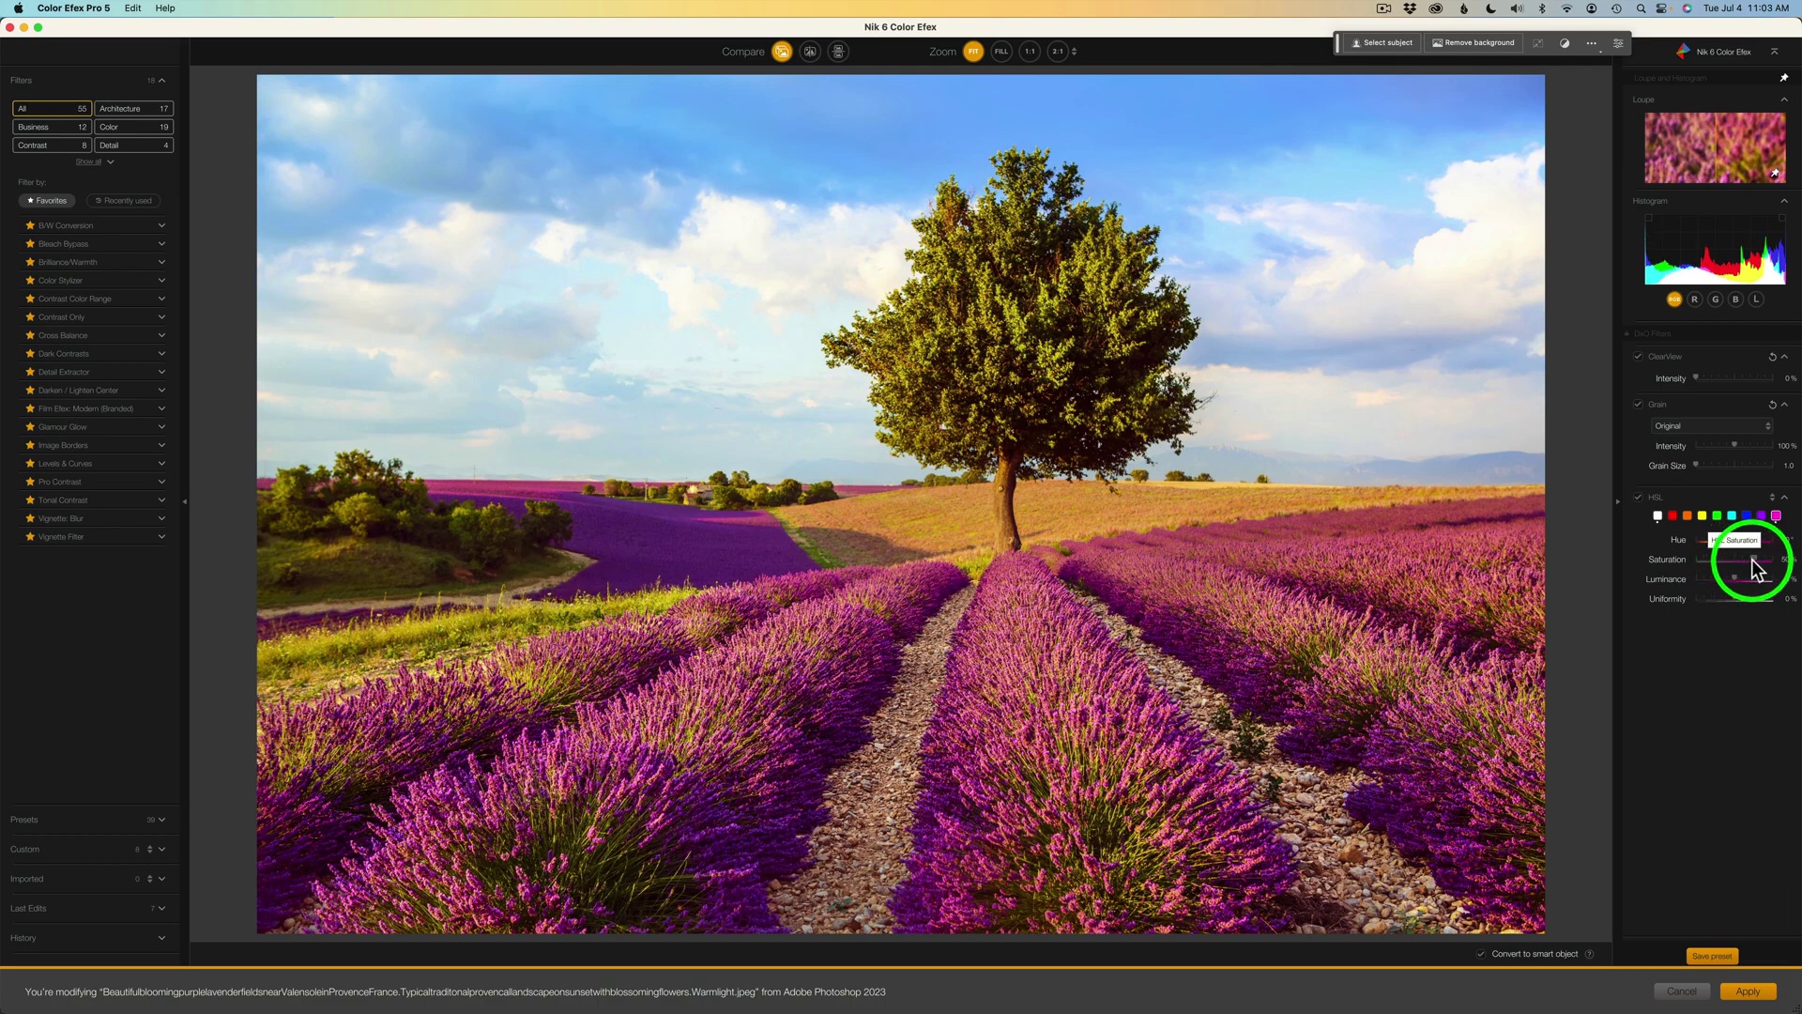
left_click_drag(1746, 560, 1744, 567)
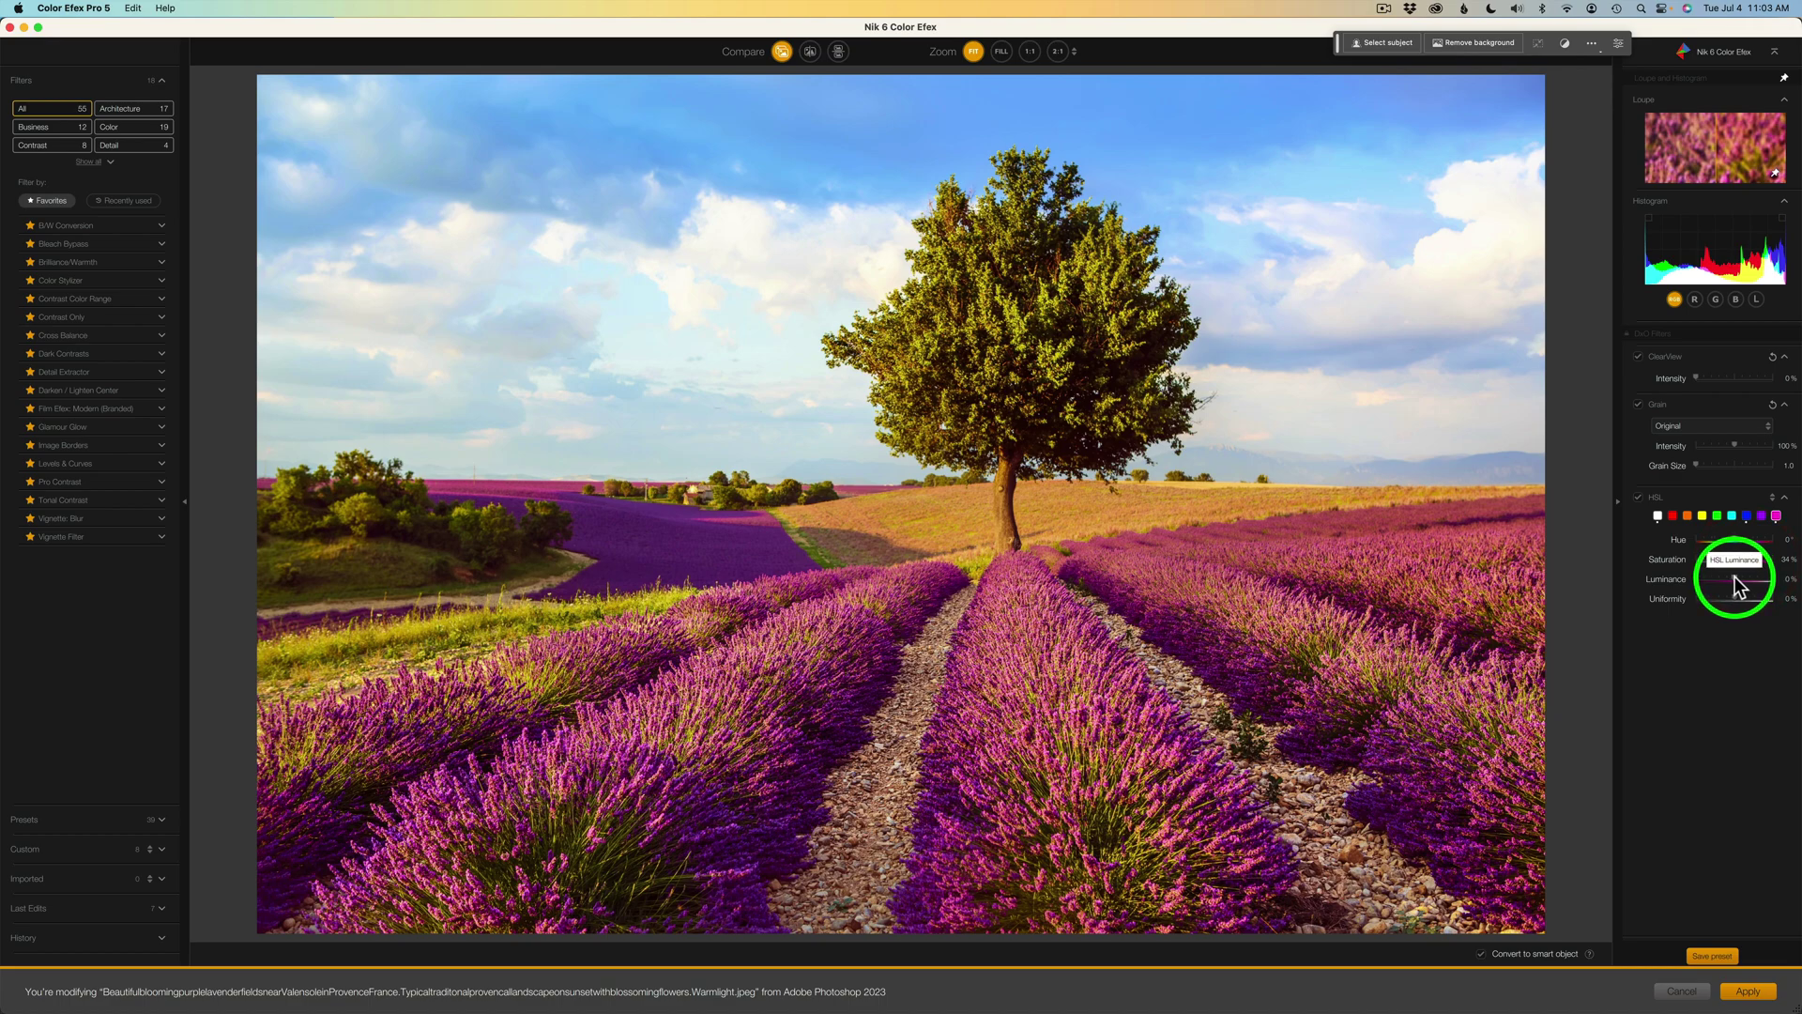
left_click_drag(1748, 577, 1741, 583)
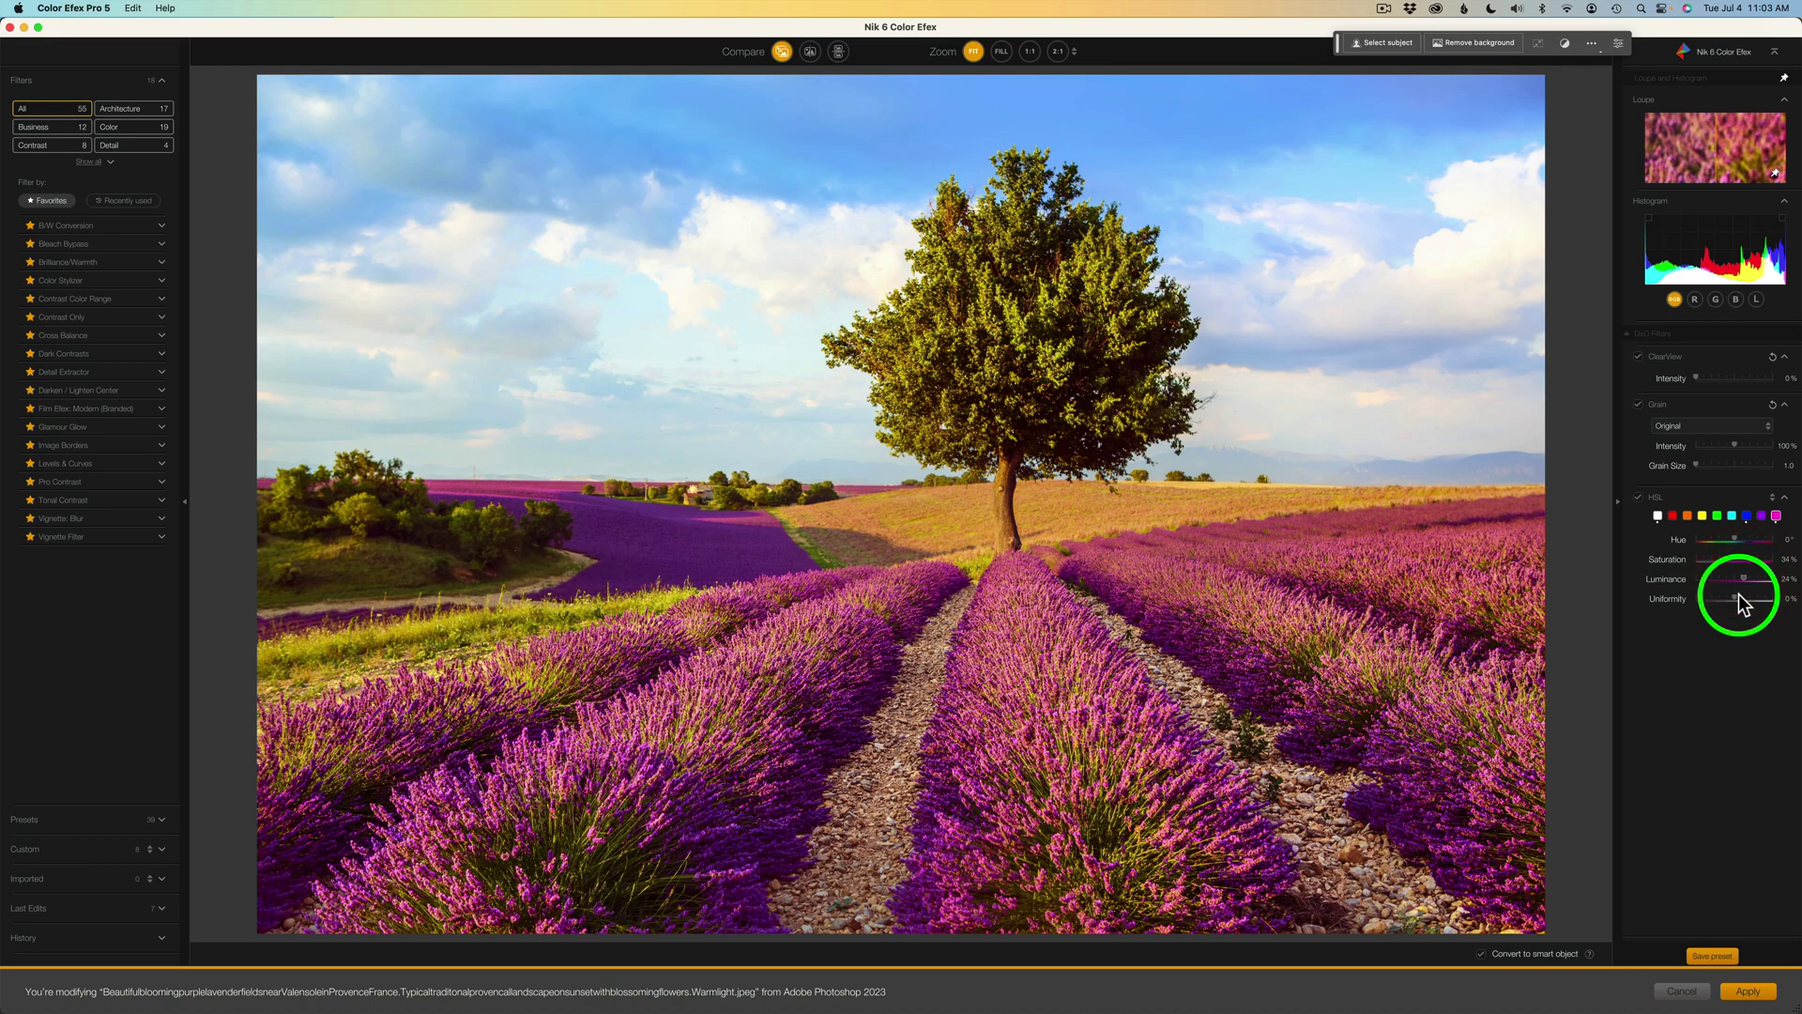
left_click(1761, 516)
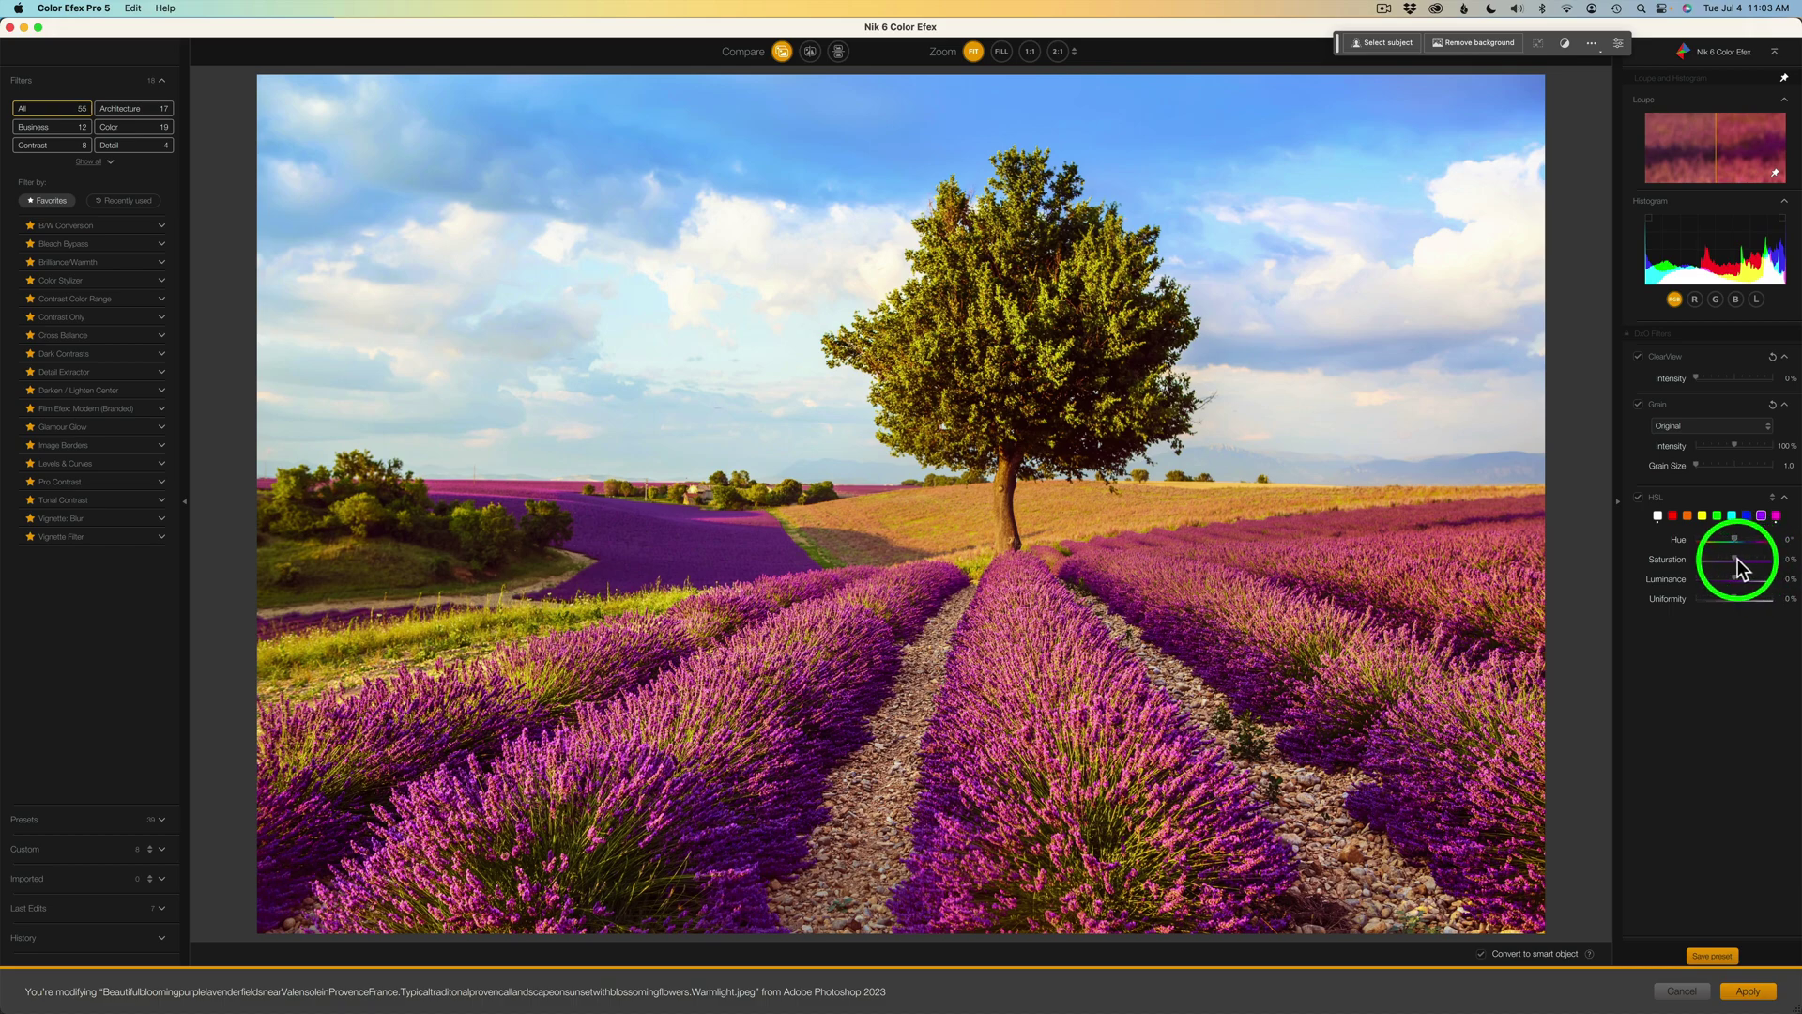
left_click_drag(1736, 567, 1746, 575)
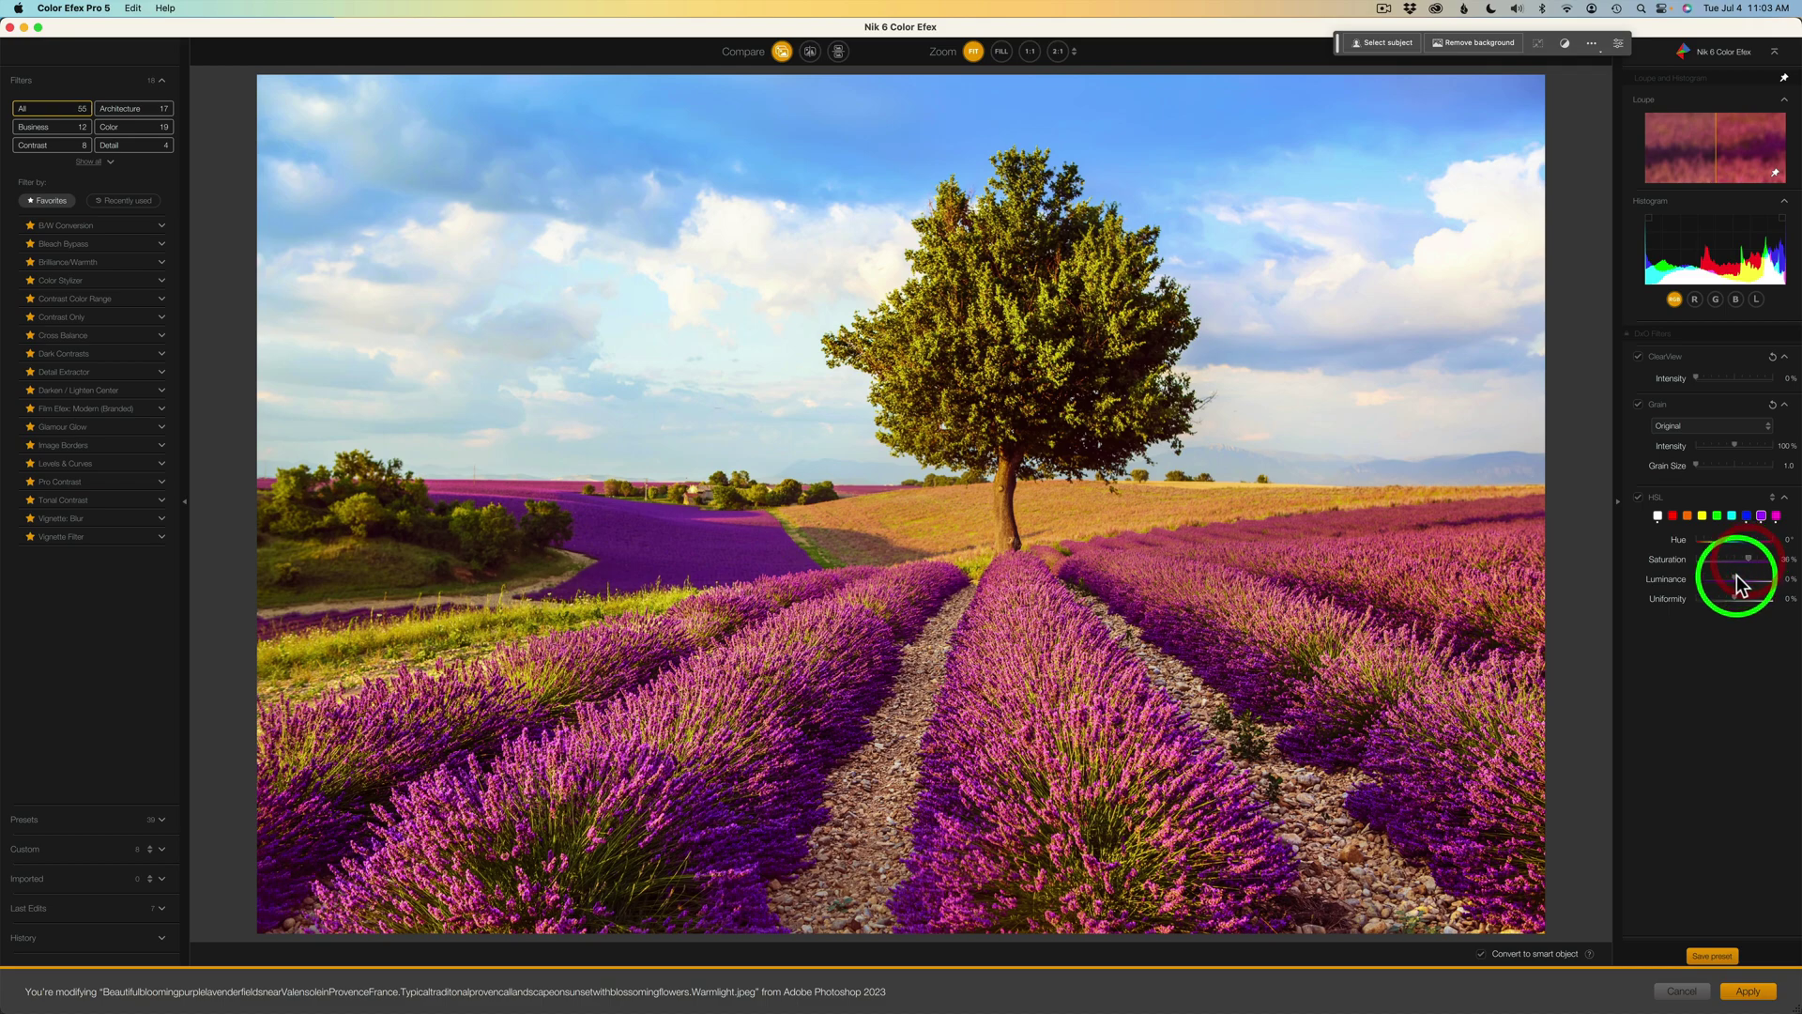
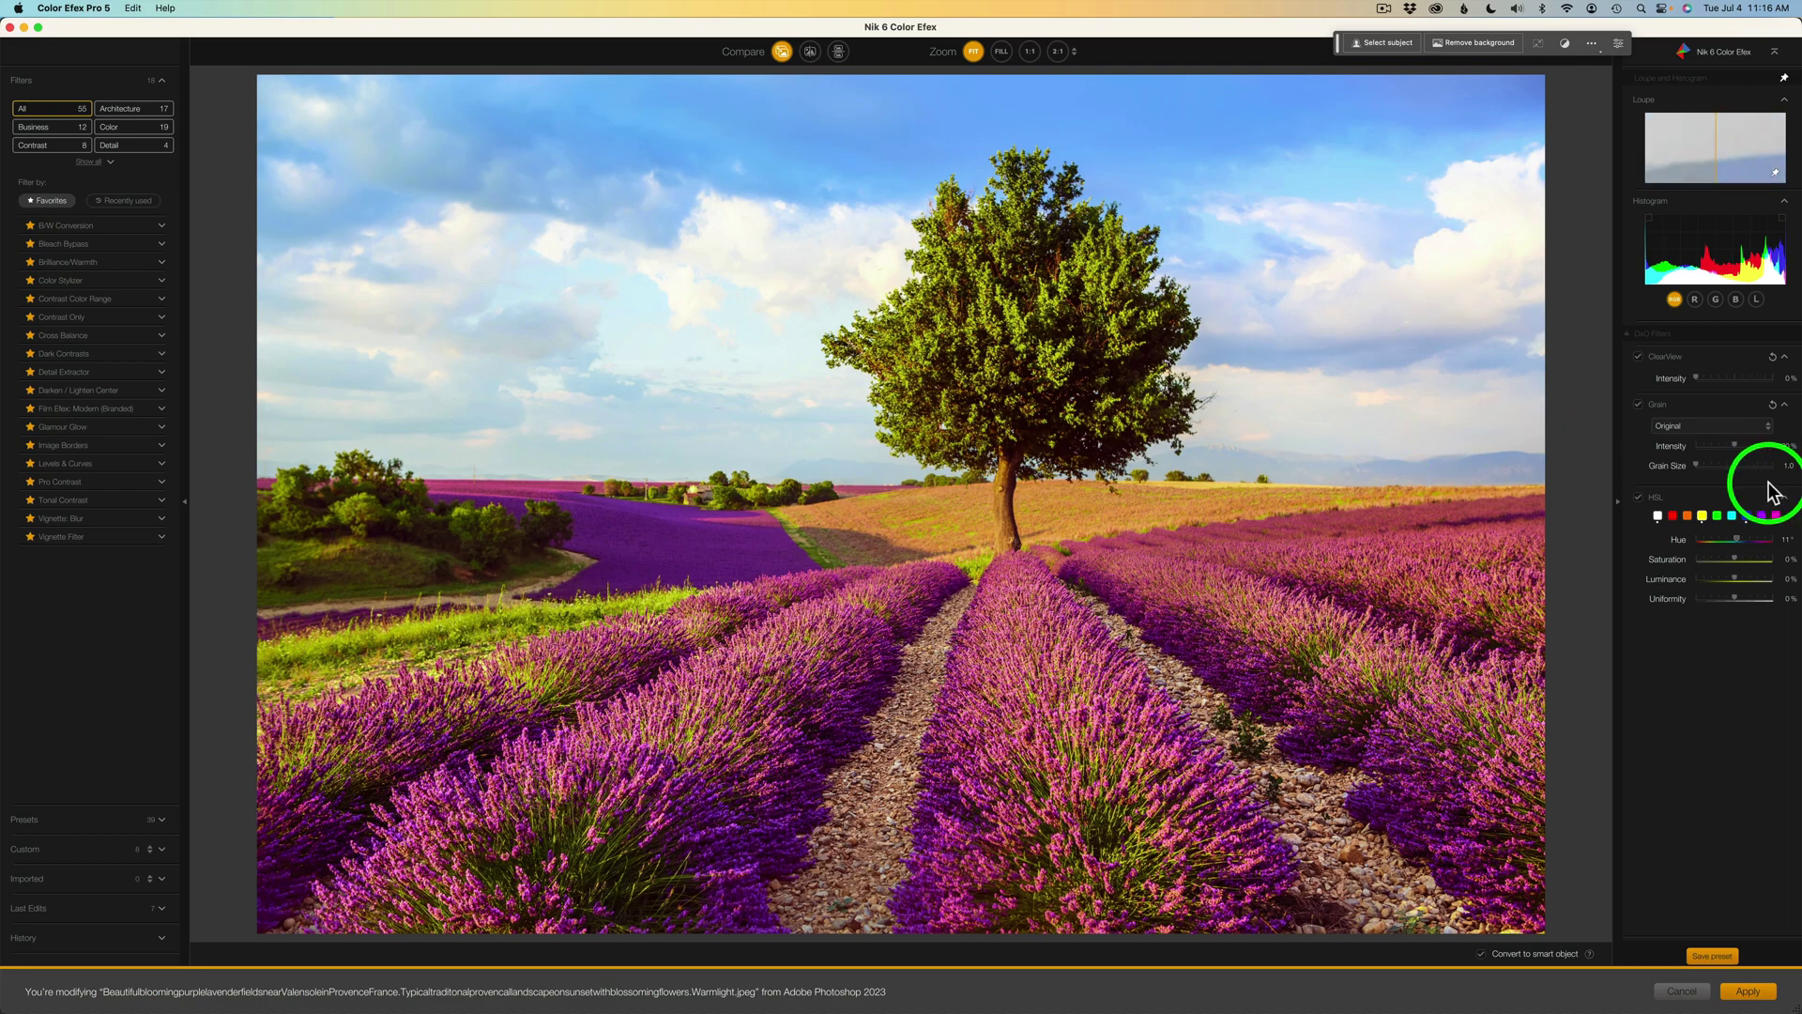
- Compare the photo with and without the HSL adjustments and try out the ClearView intensity
left_click(1638, 497)
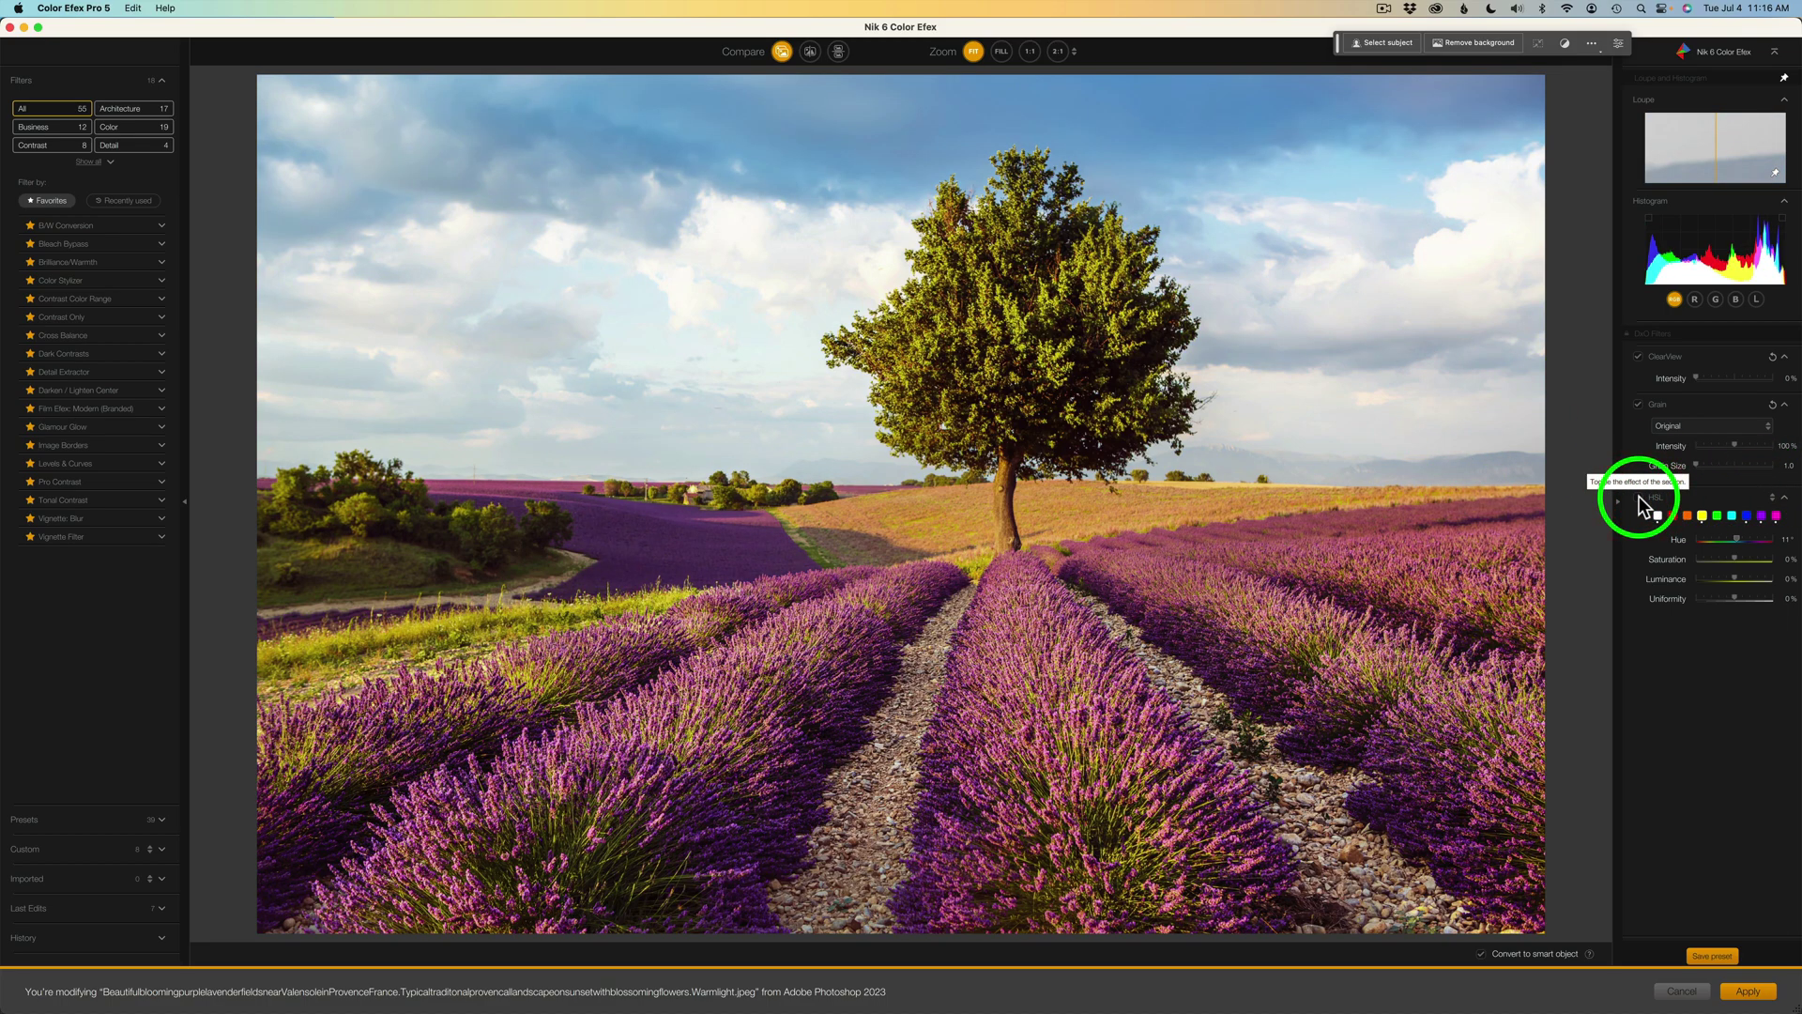
left_click(1638, 497)
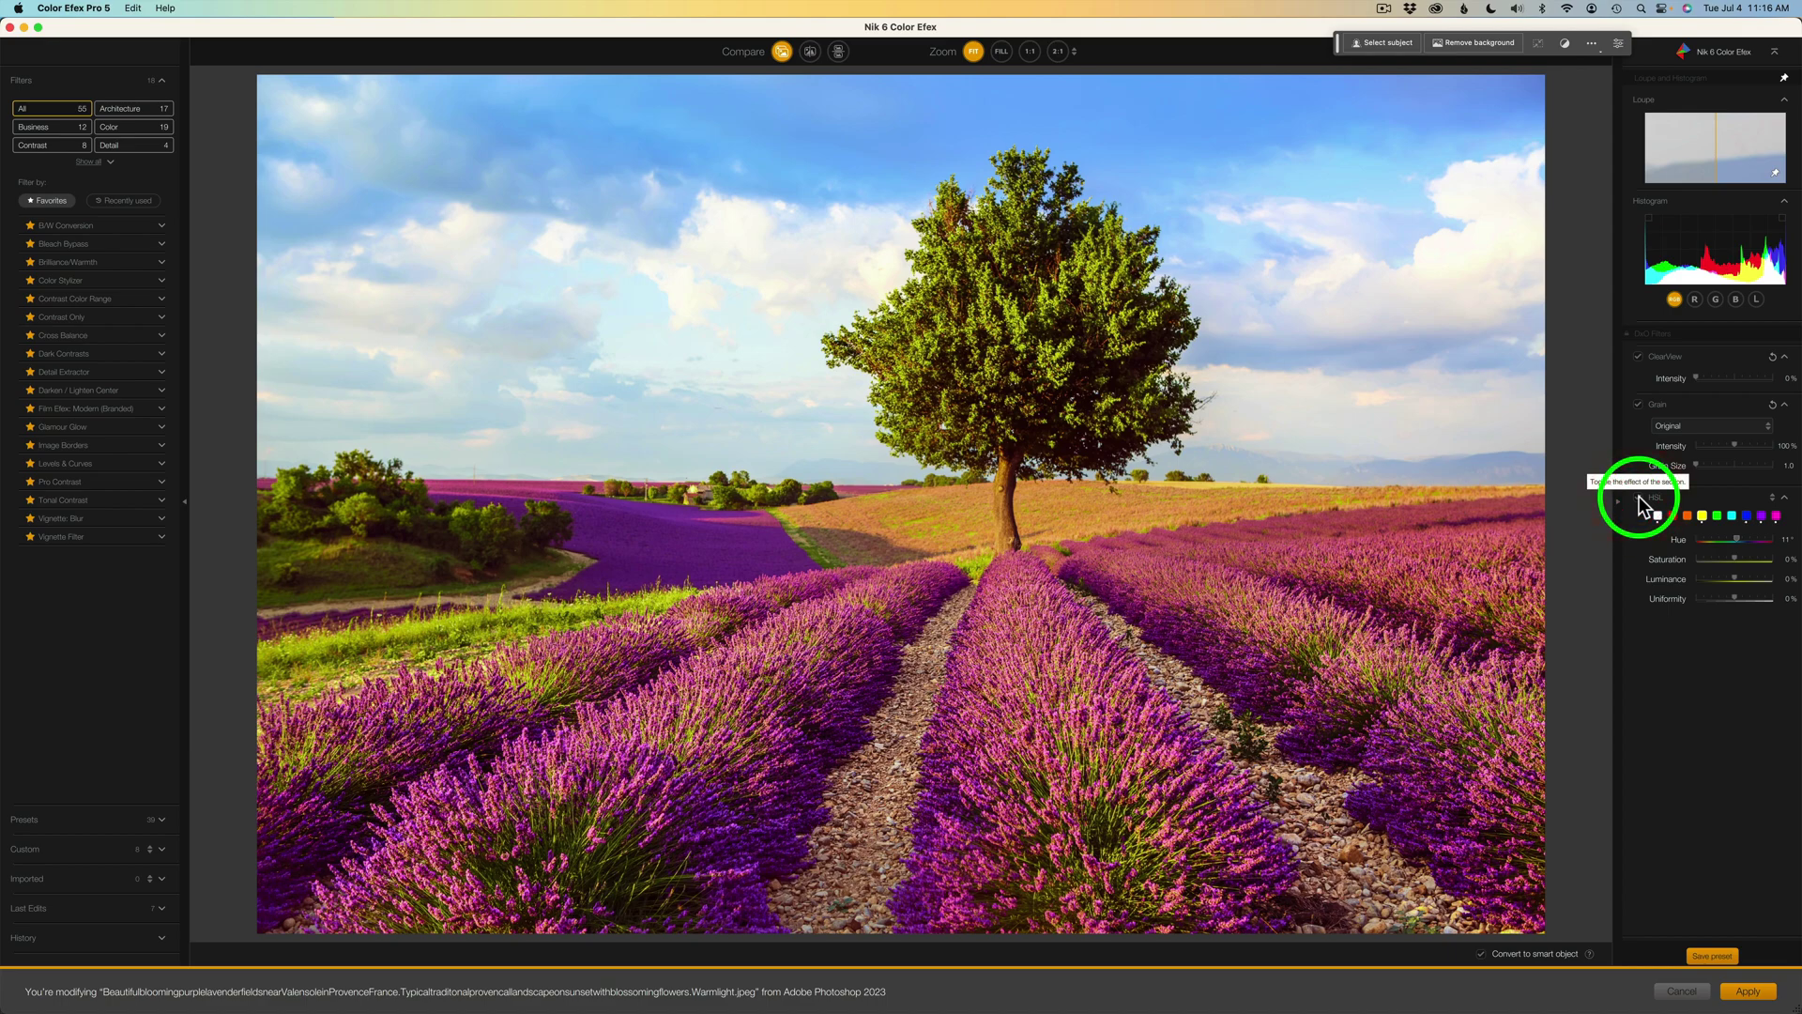
left_click(780, 49)
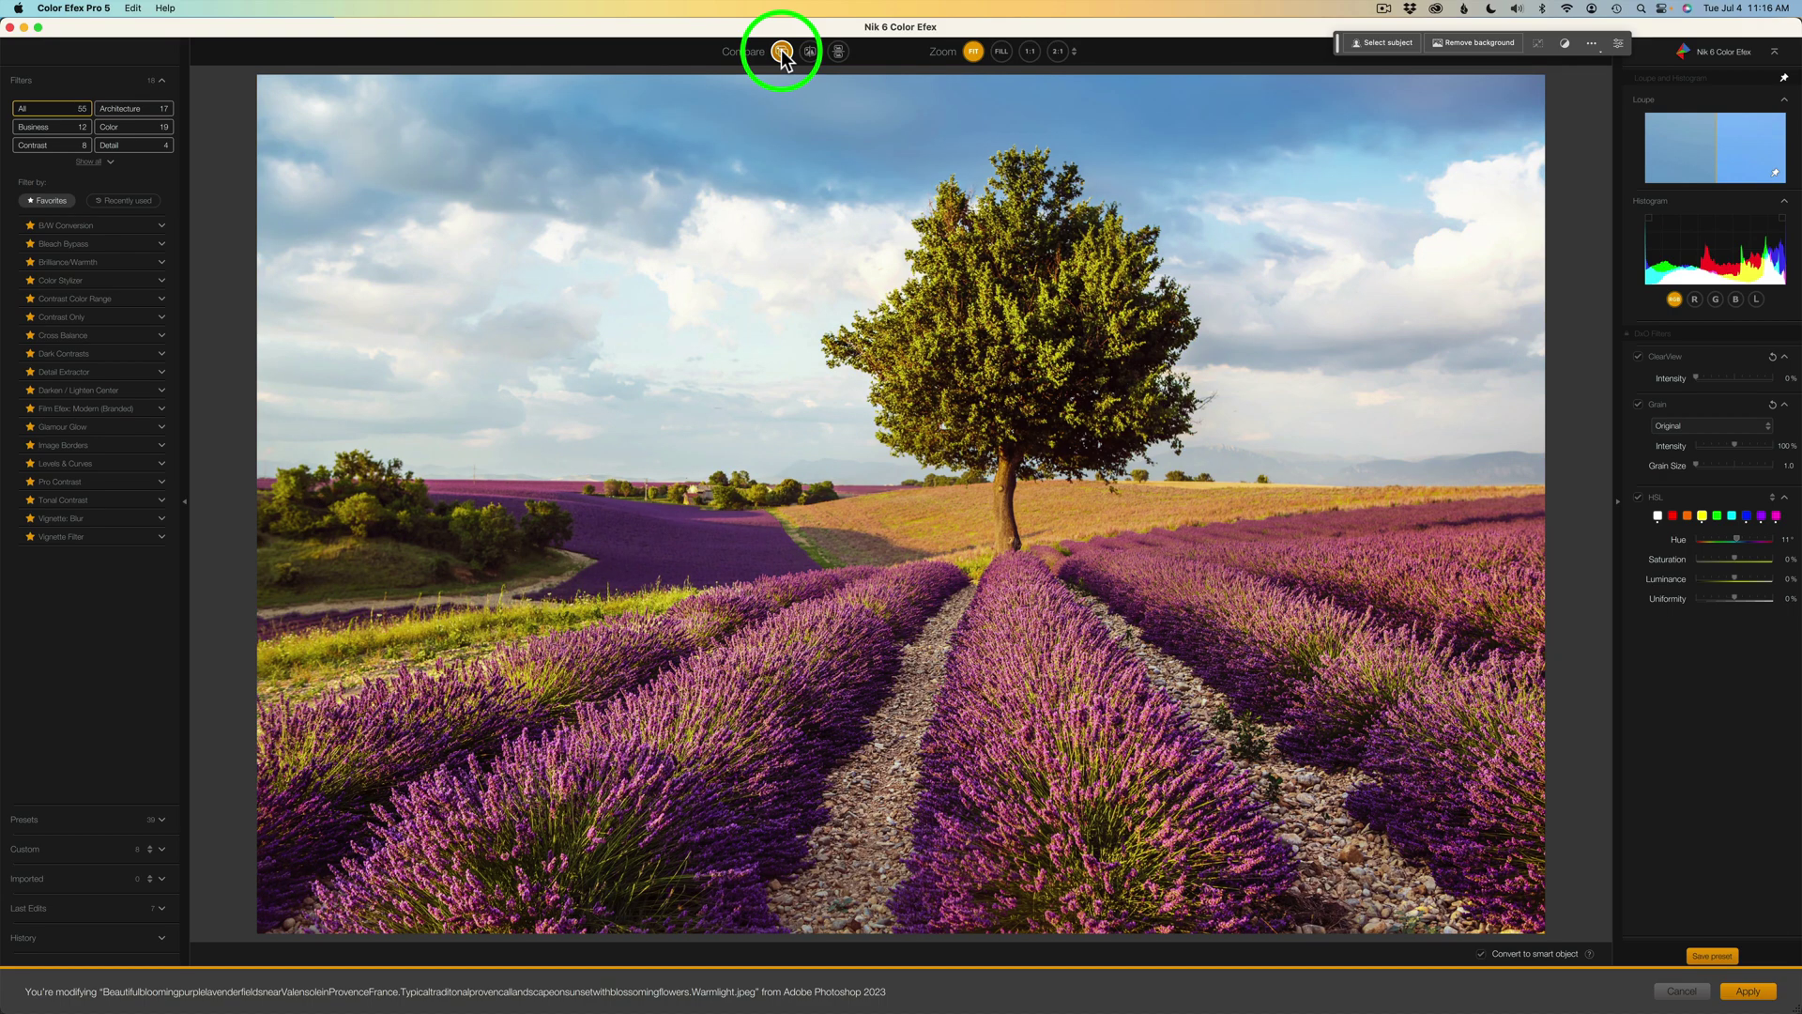
left_click(781, 49)
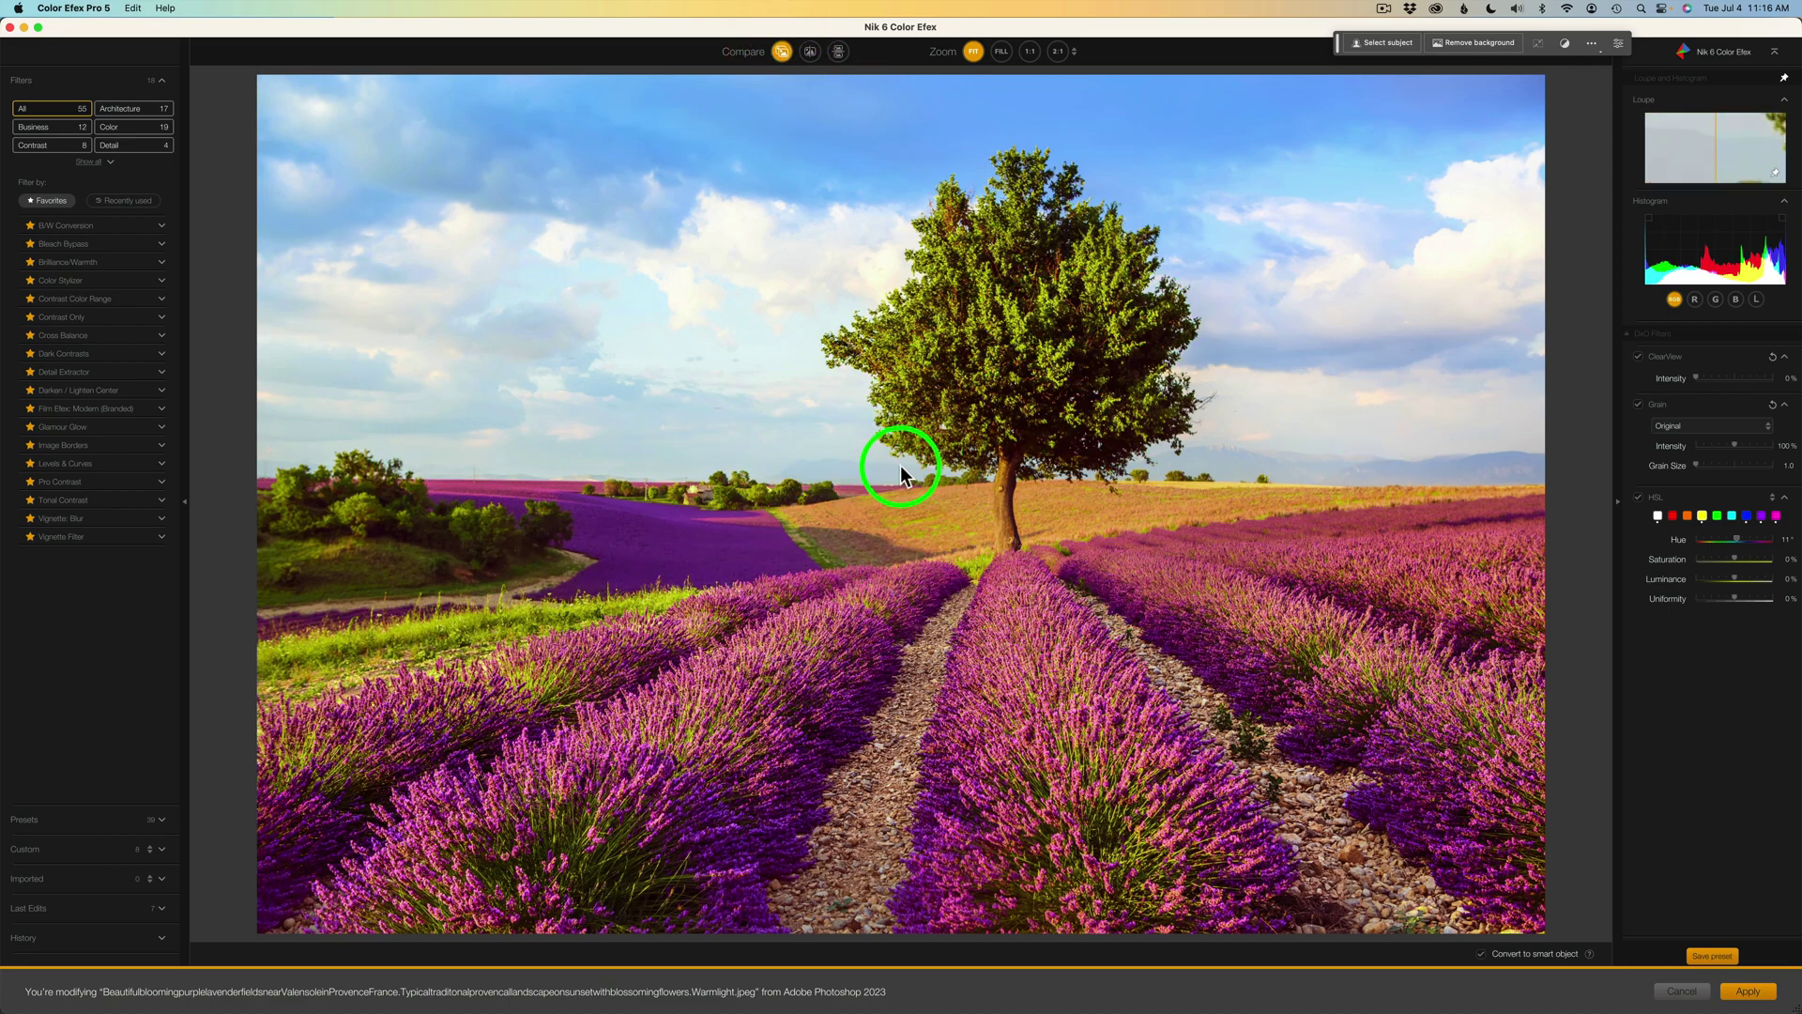
left_click(1638, 496)
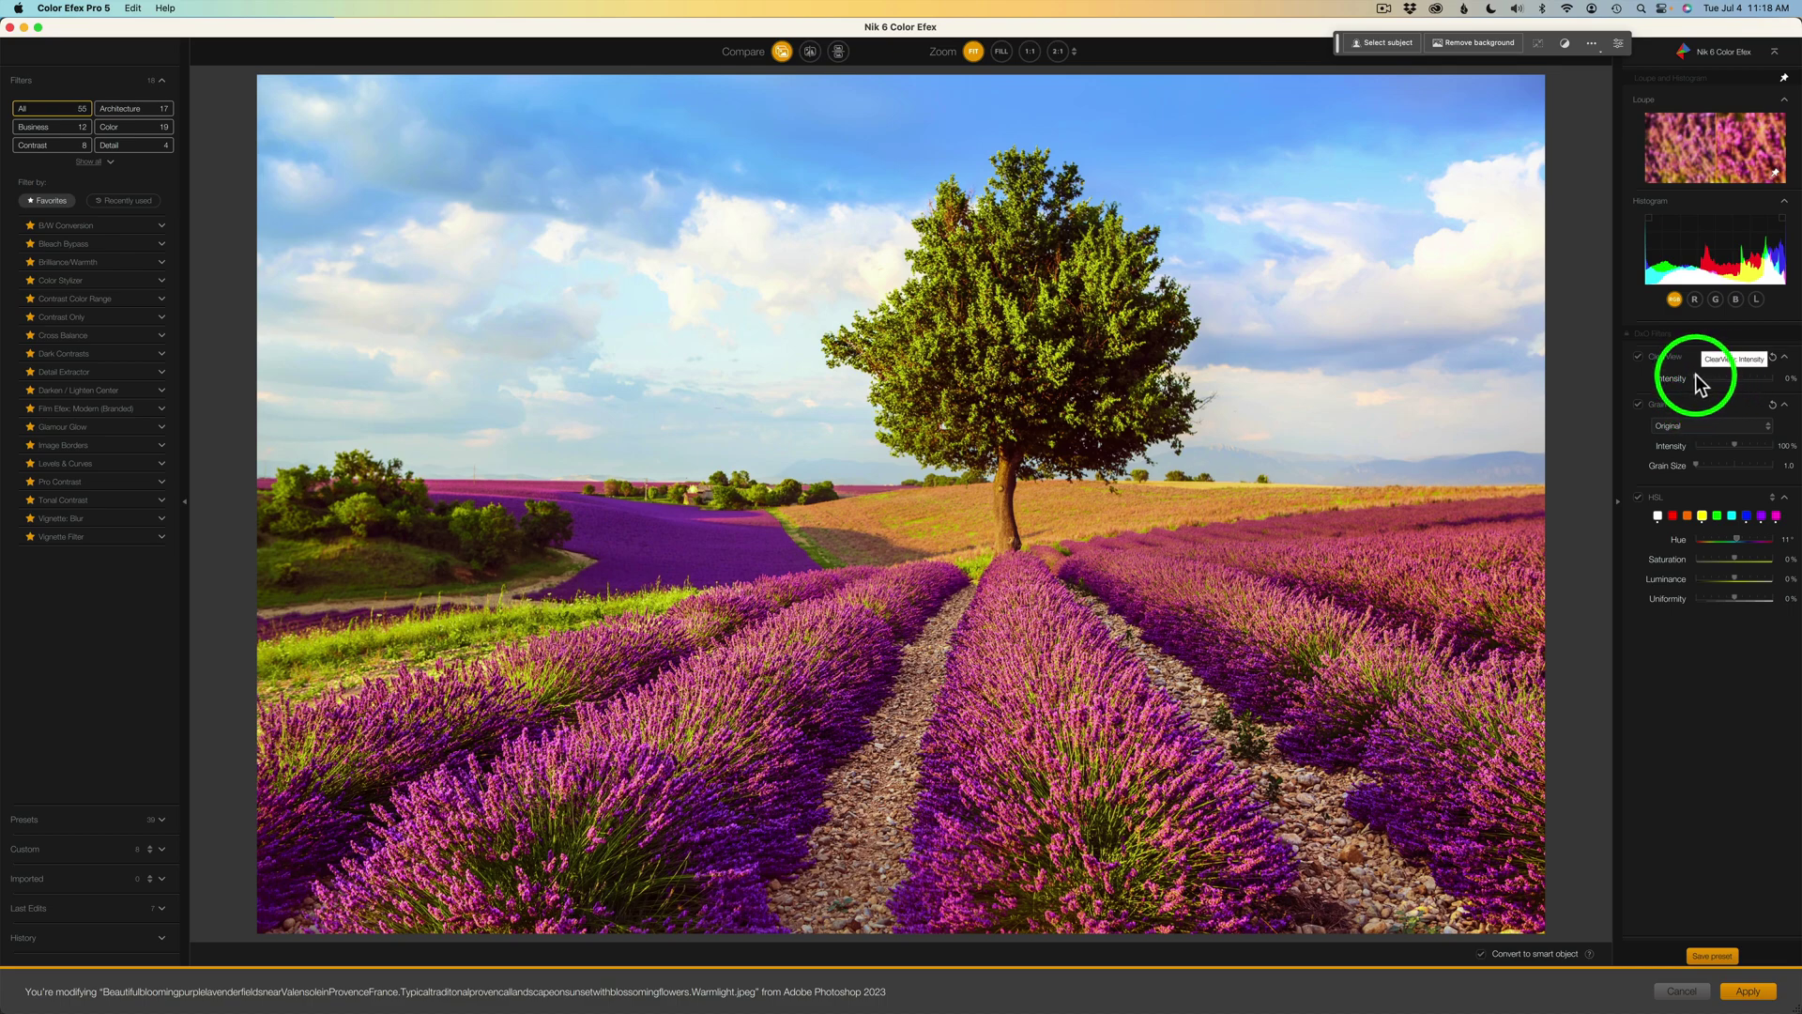
mouse_move(1714, 377)
left_mouse_down()
mouse_move(1731, 378)
mouse_move(1682, 378)
left_mouse_up()
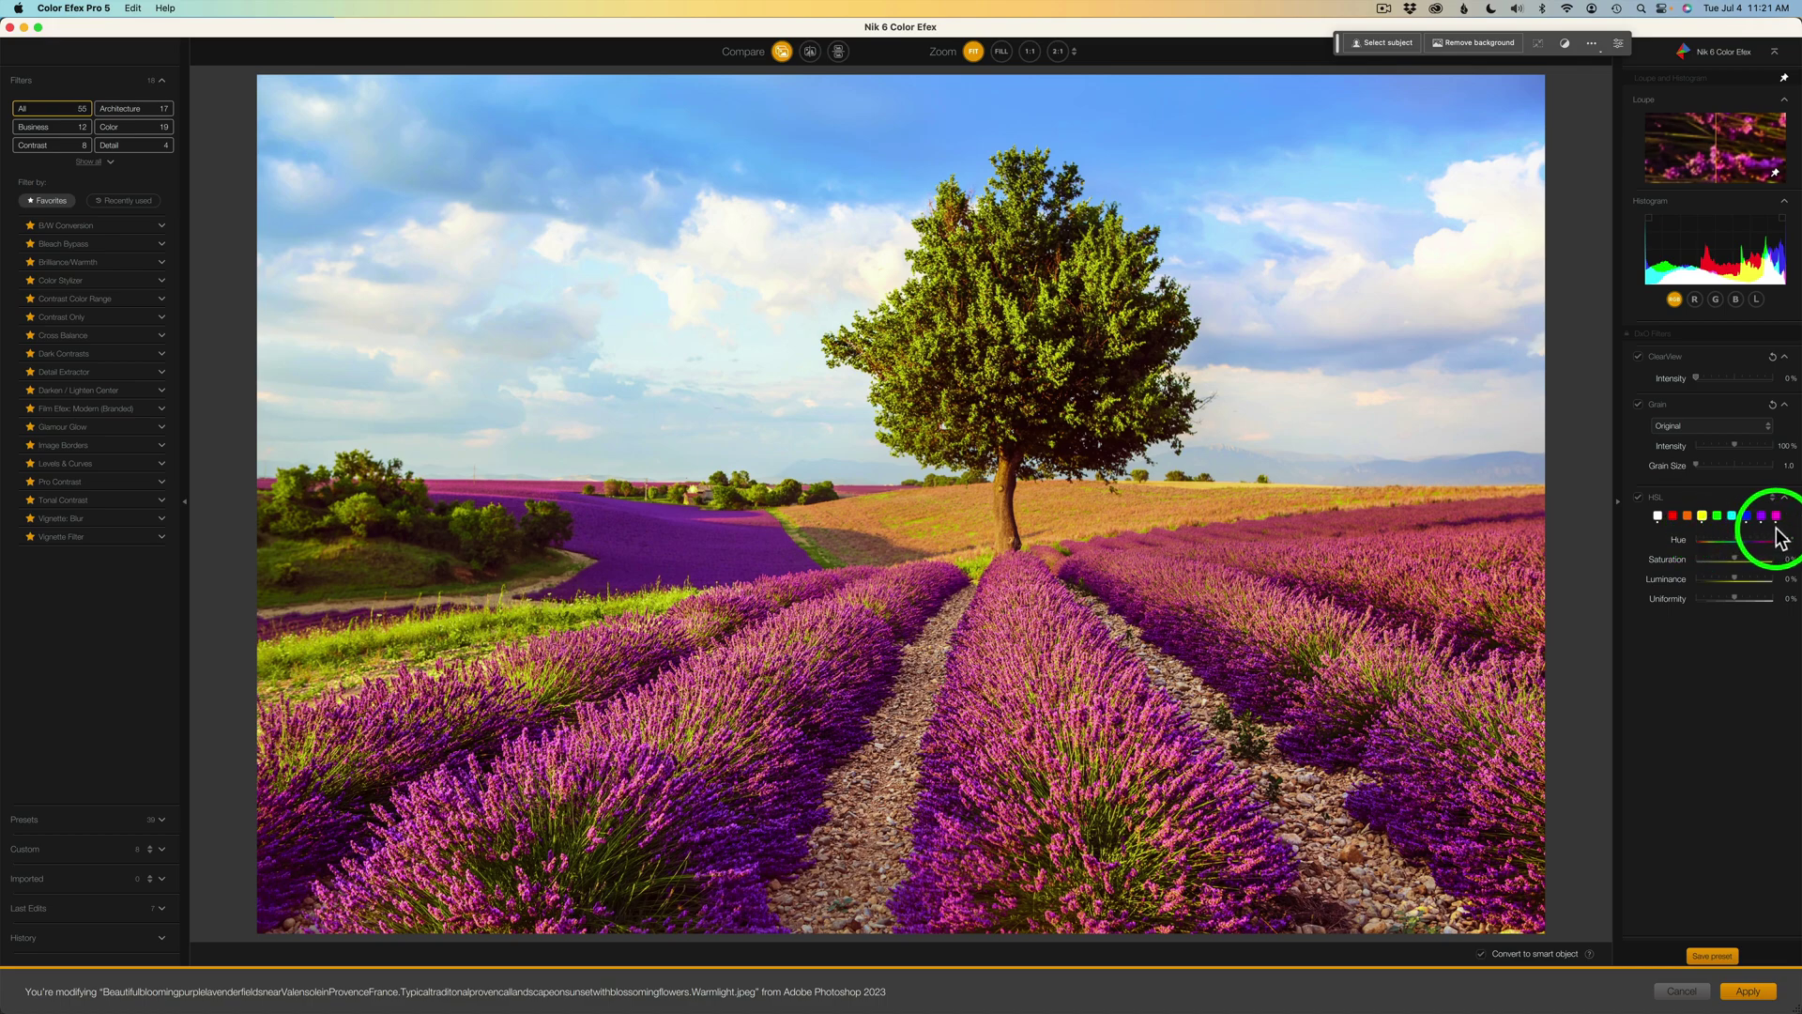
- Set the overall HSL saturation for all colors to 24 % and compare the photo with and without the HSL adjustments
left_click(1747, 518)
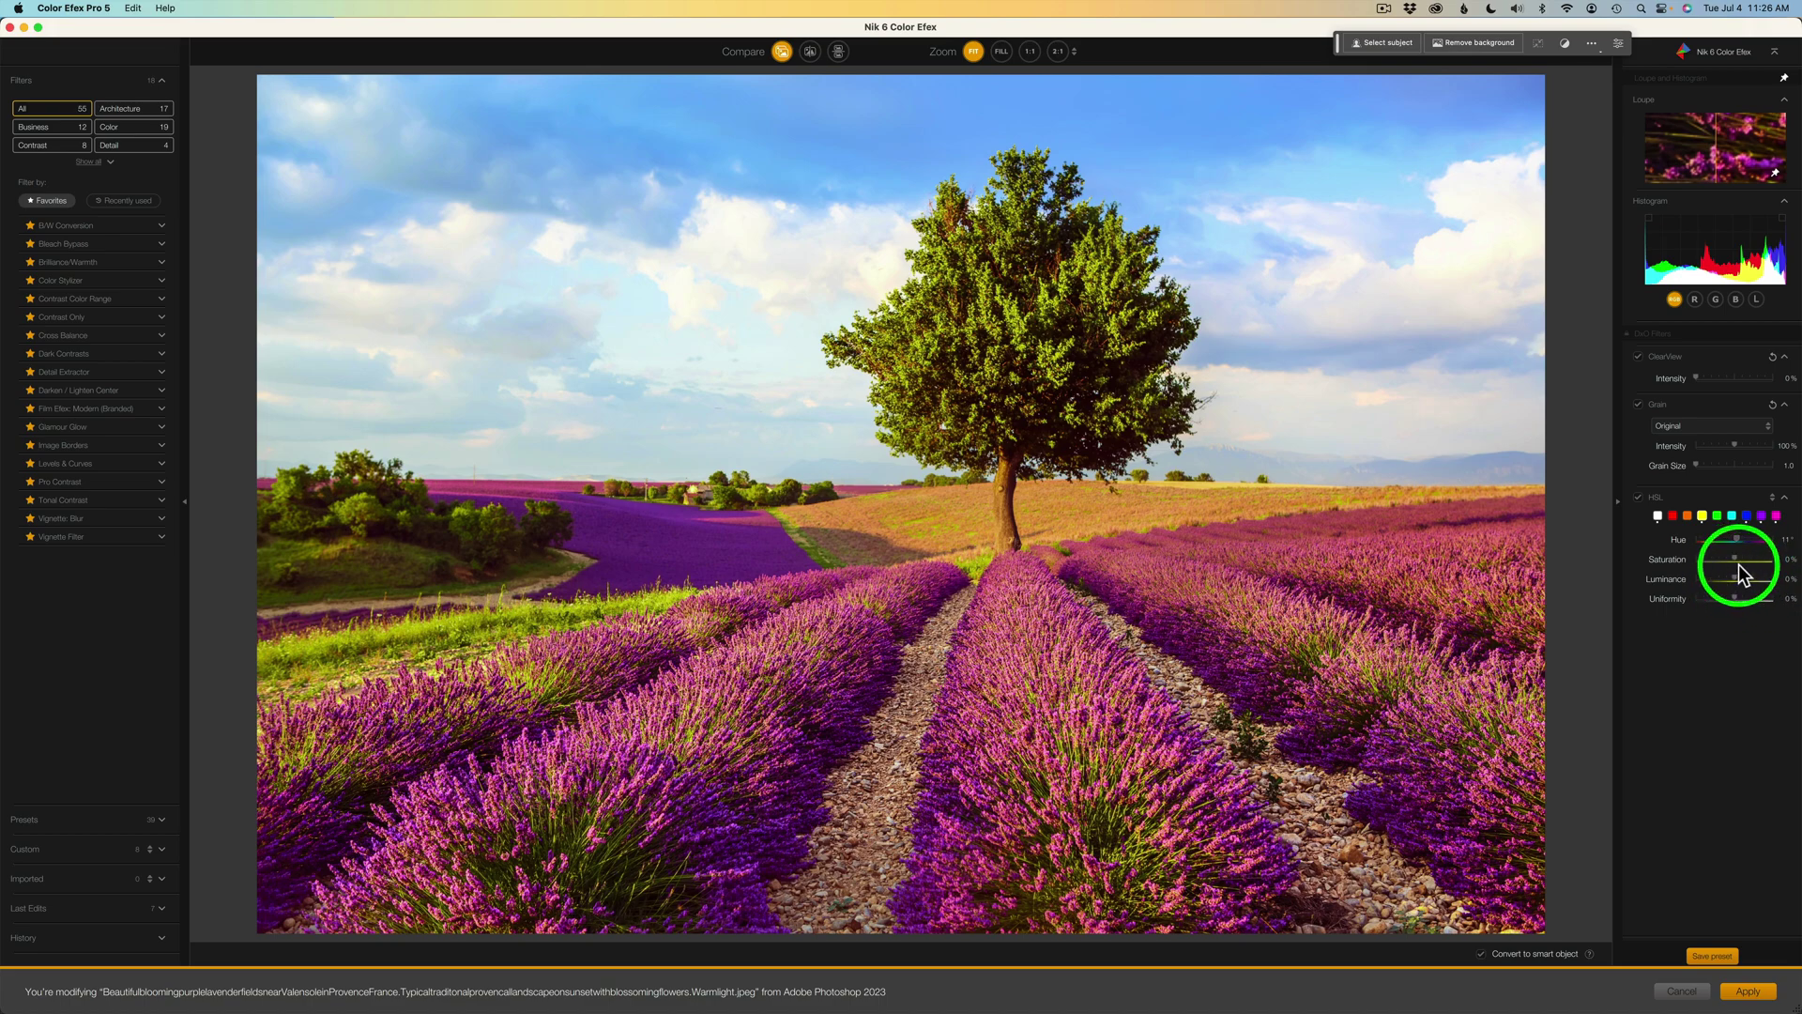
left_click(1657, 516)
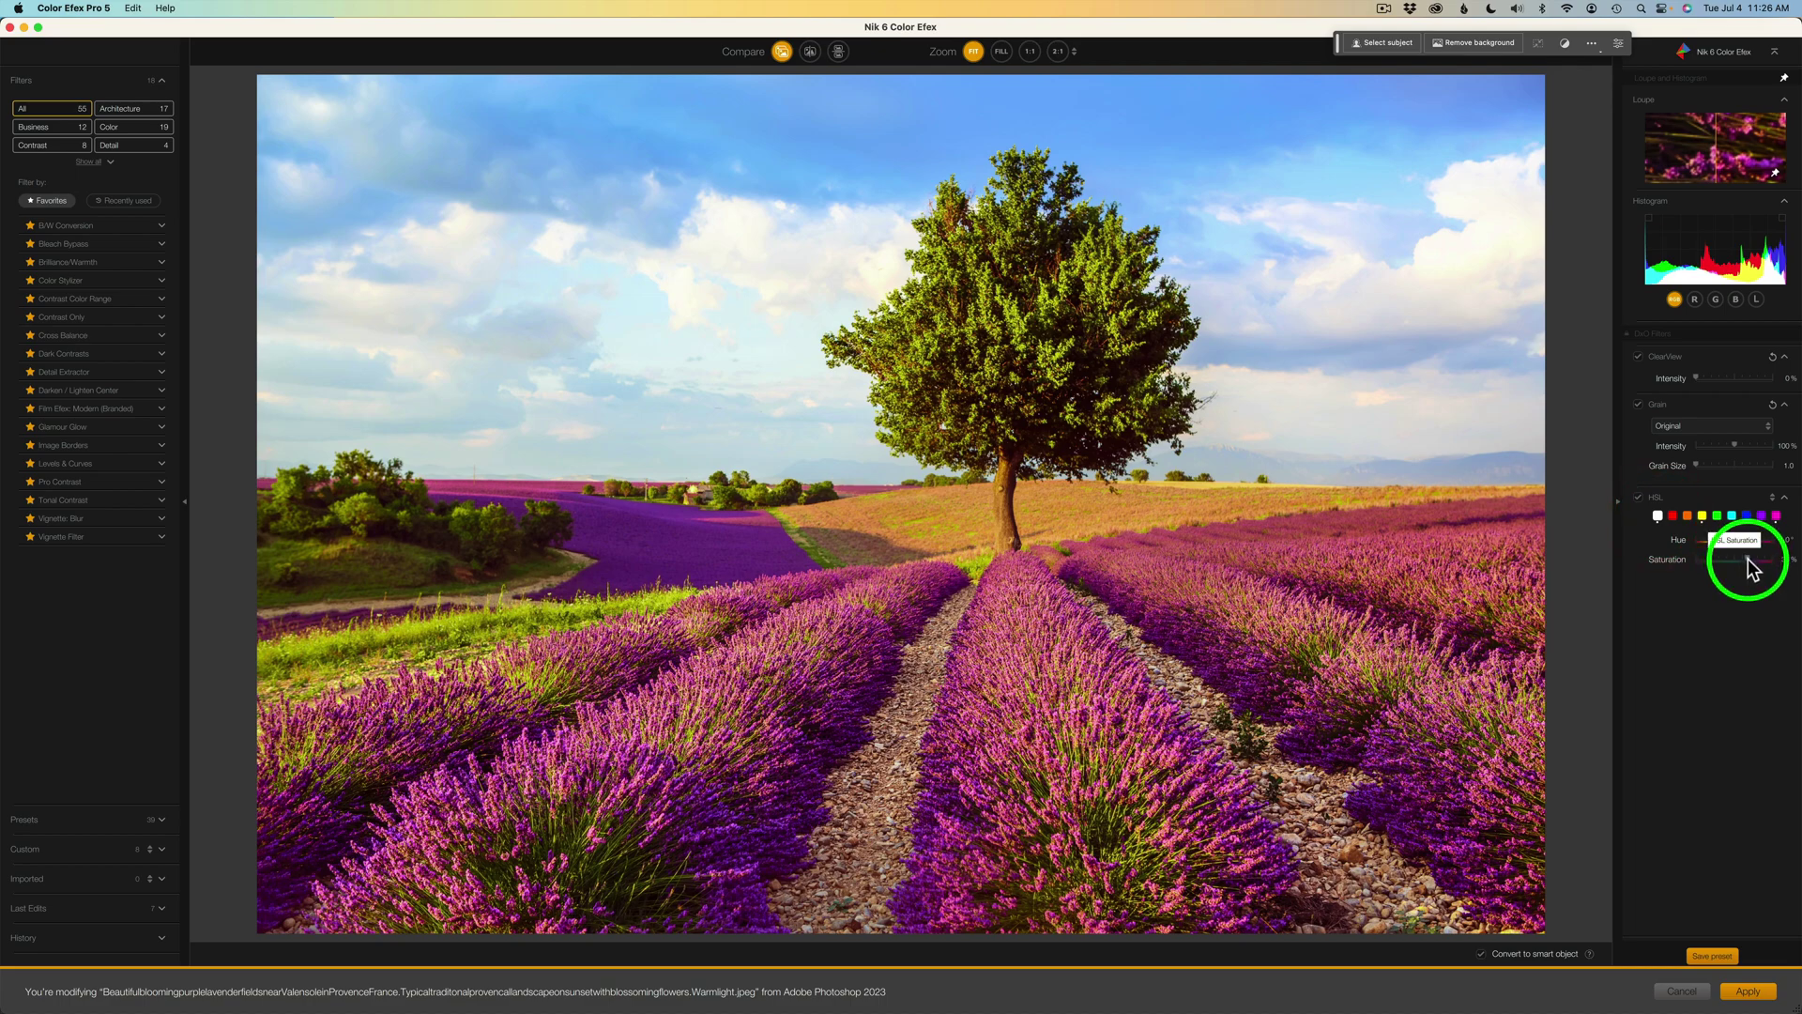
left_click_drag(1747, 559, 1742, 561)
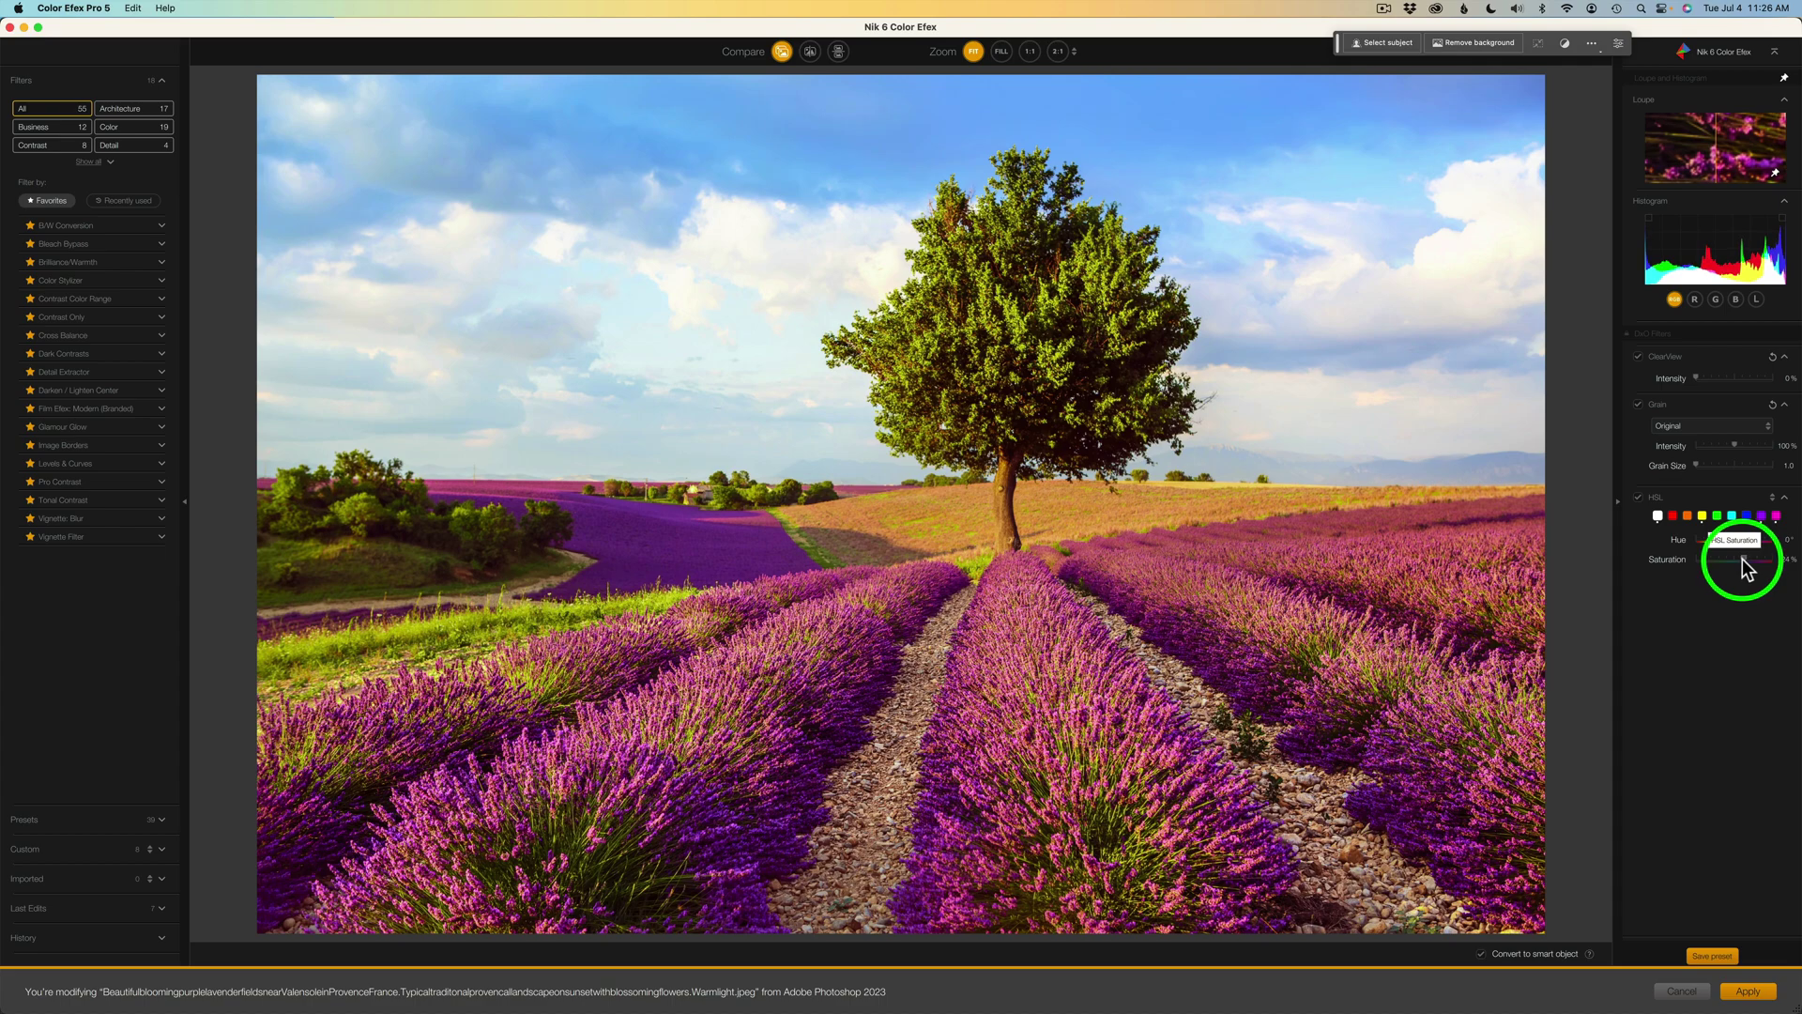
left_click(1638, 498)
left_click(1639, 497)
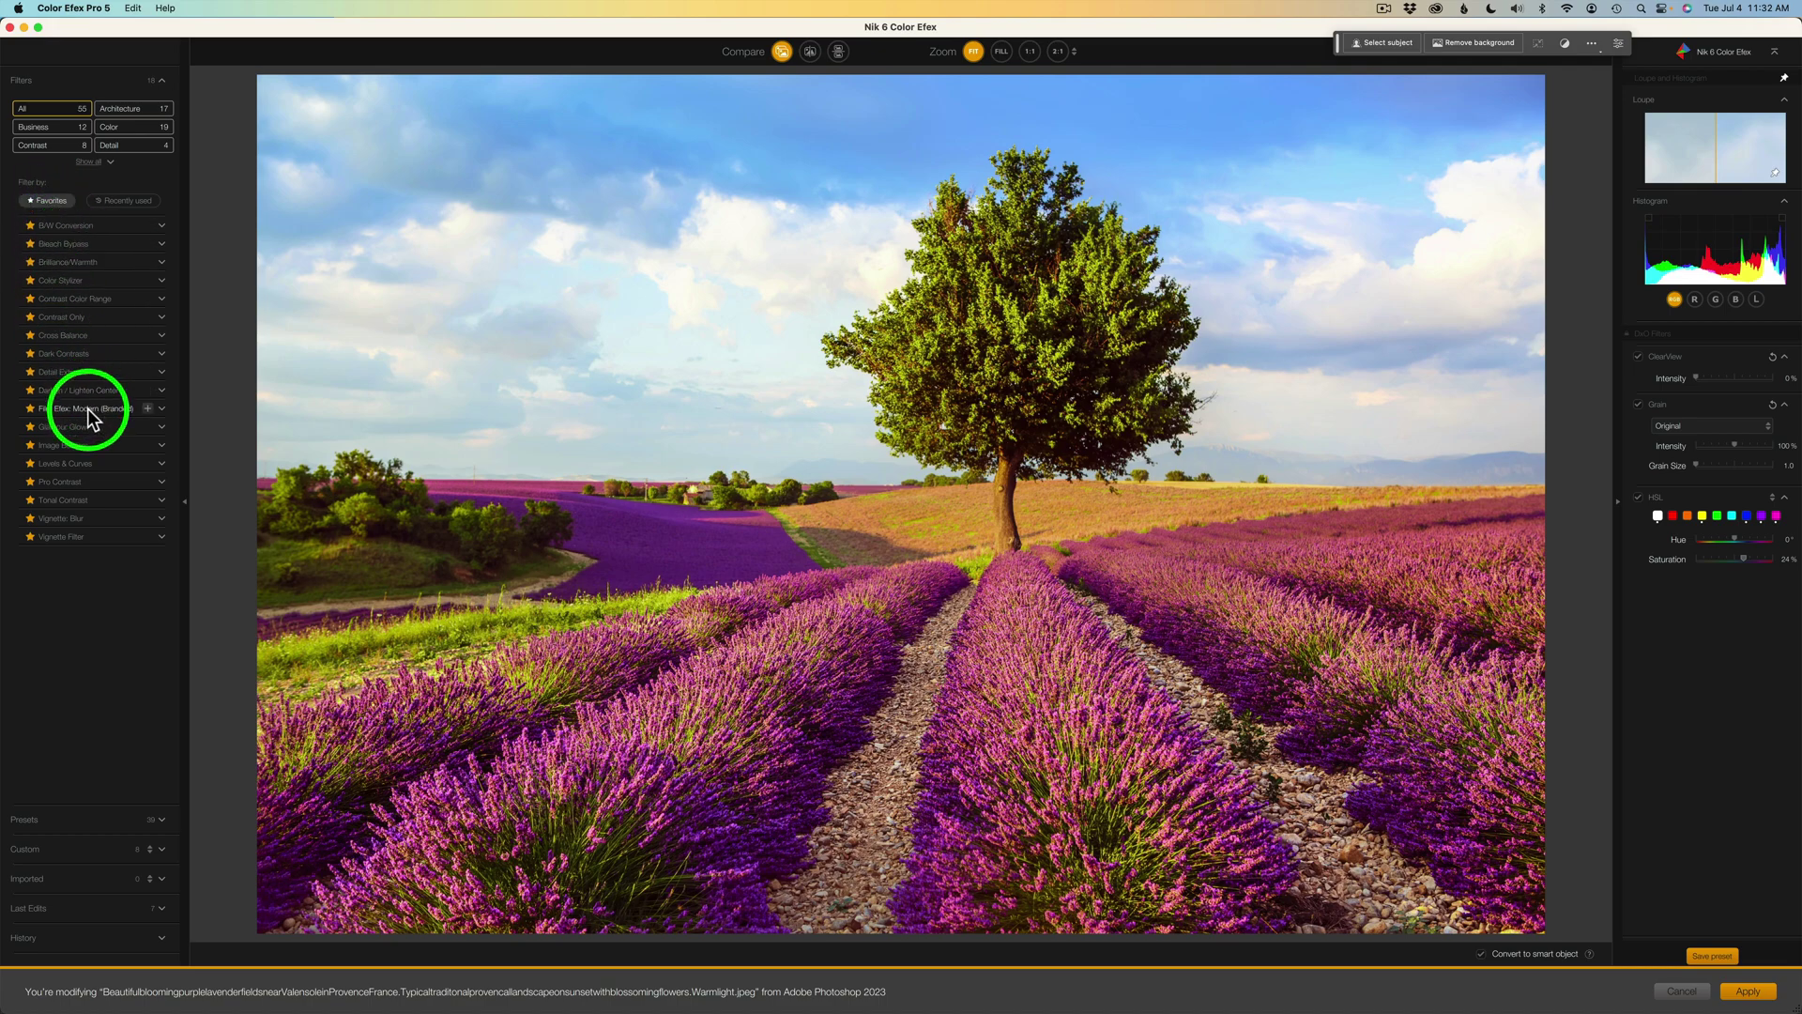
- Add the Glamour Glow filter and apply its 03 - Strong Glow preset to the photo
left_click(147, 427)
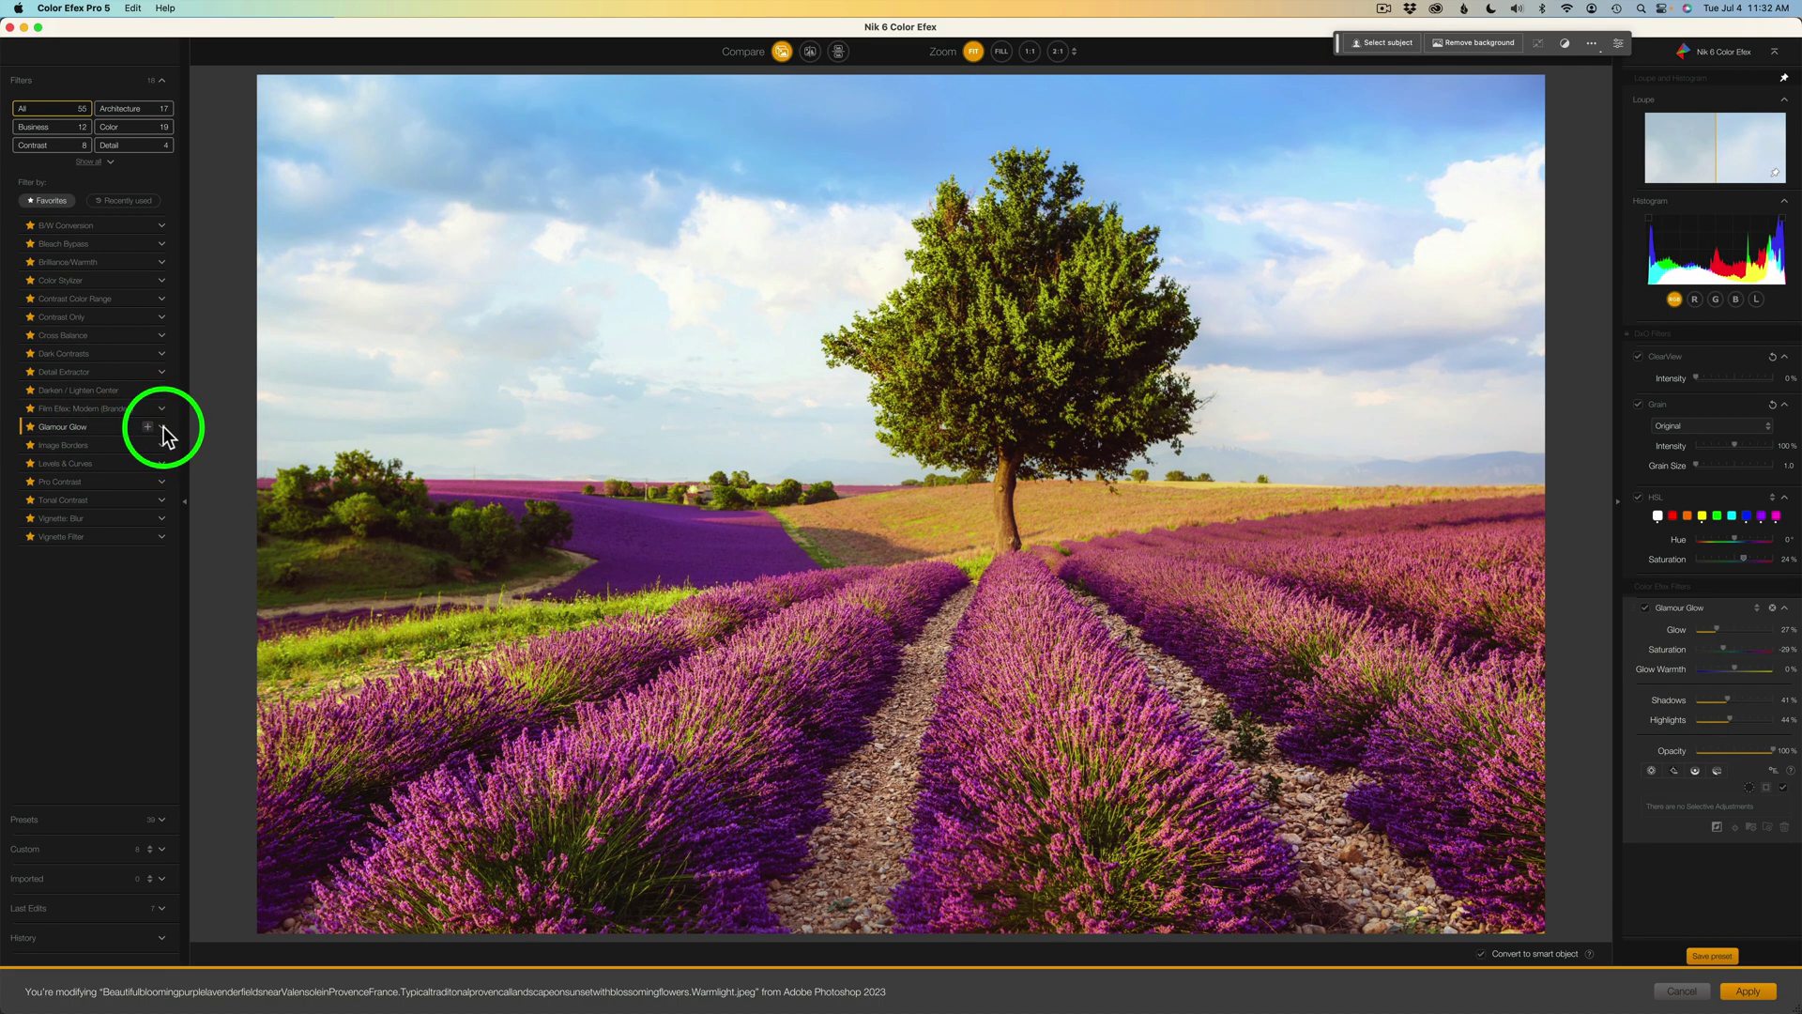
left_click(161, 426)
scroll(161, 784, "down", 3)
scroll(148, 628, "down", 2)
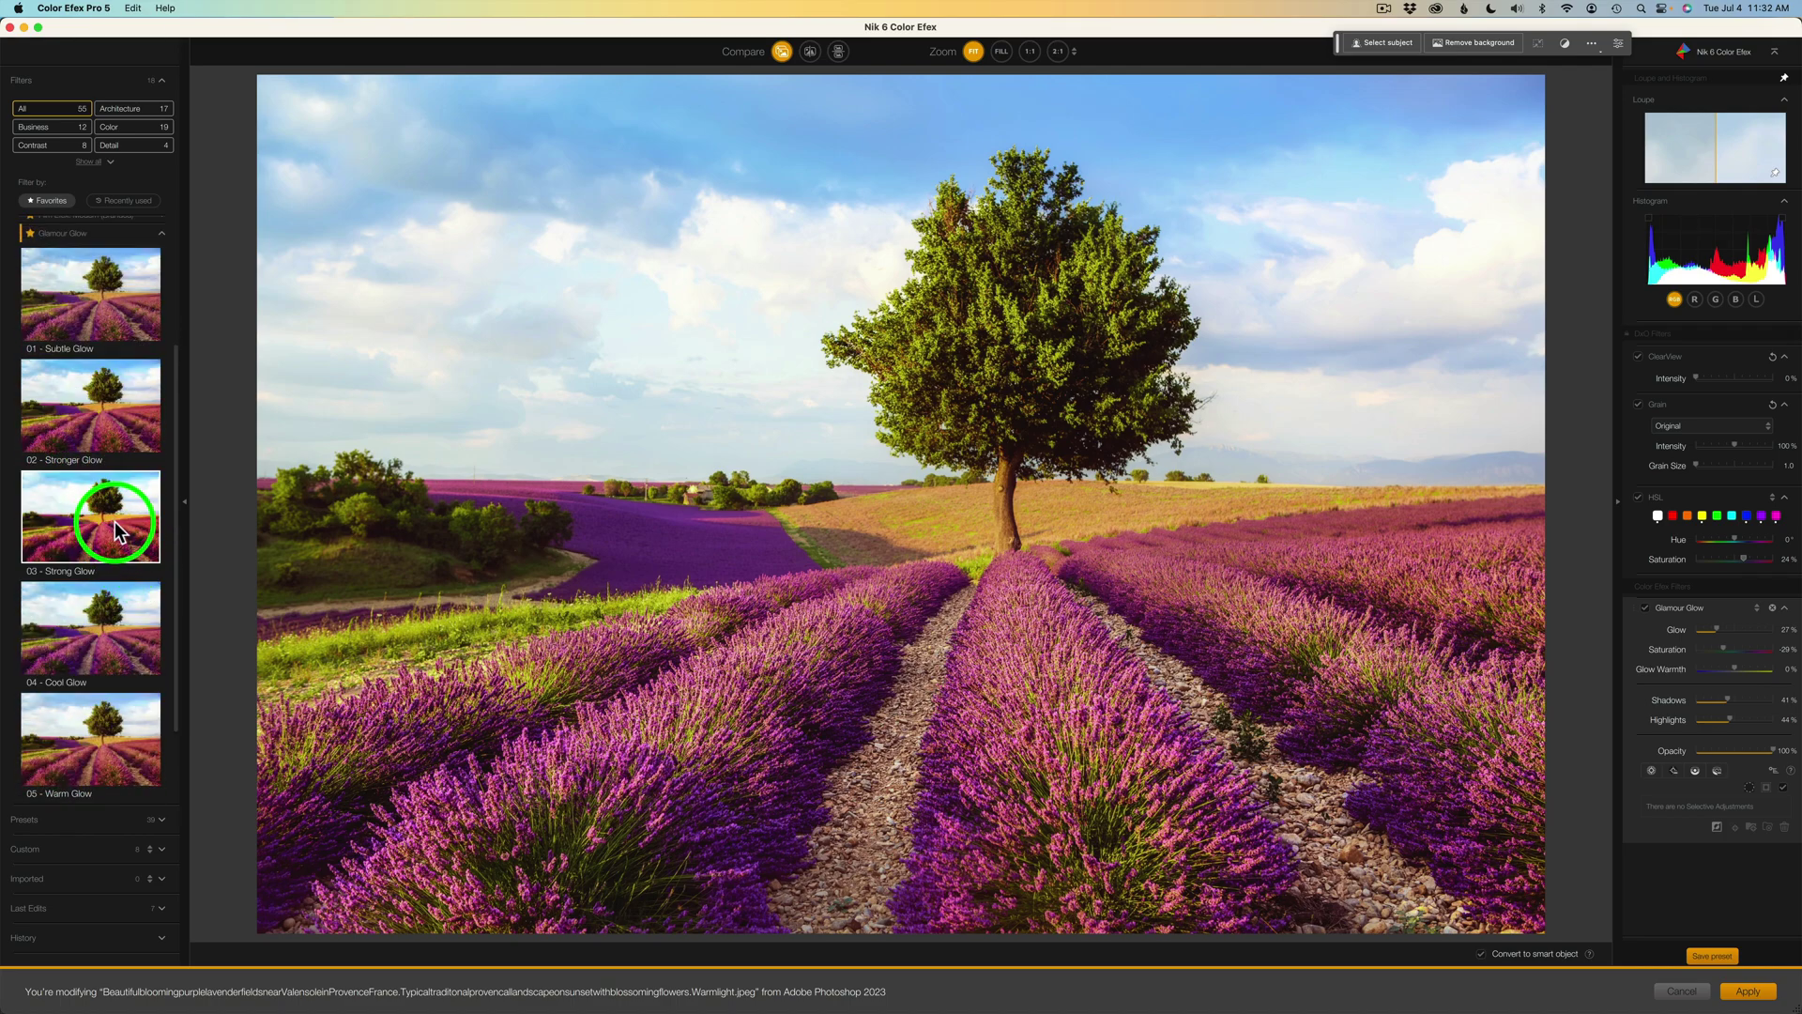
left_click_drag(114, 521, 1123, 522)
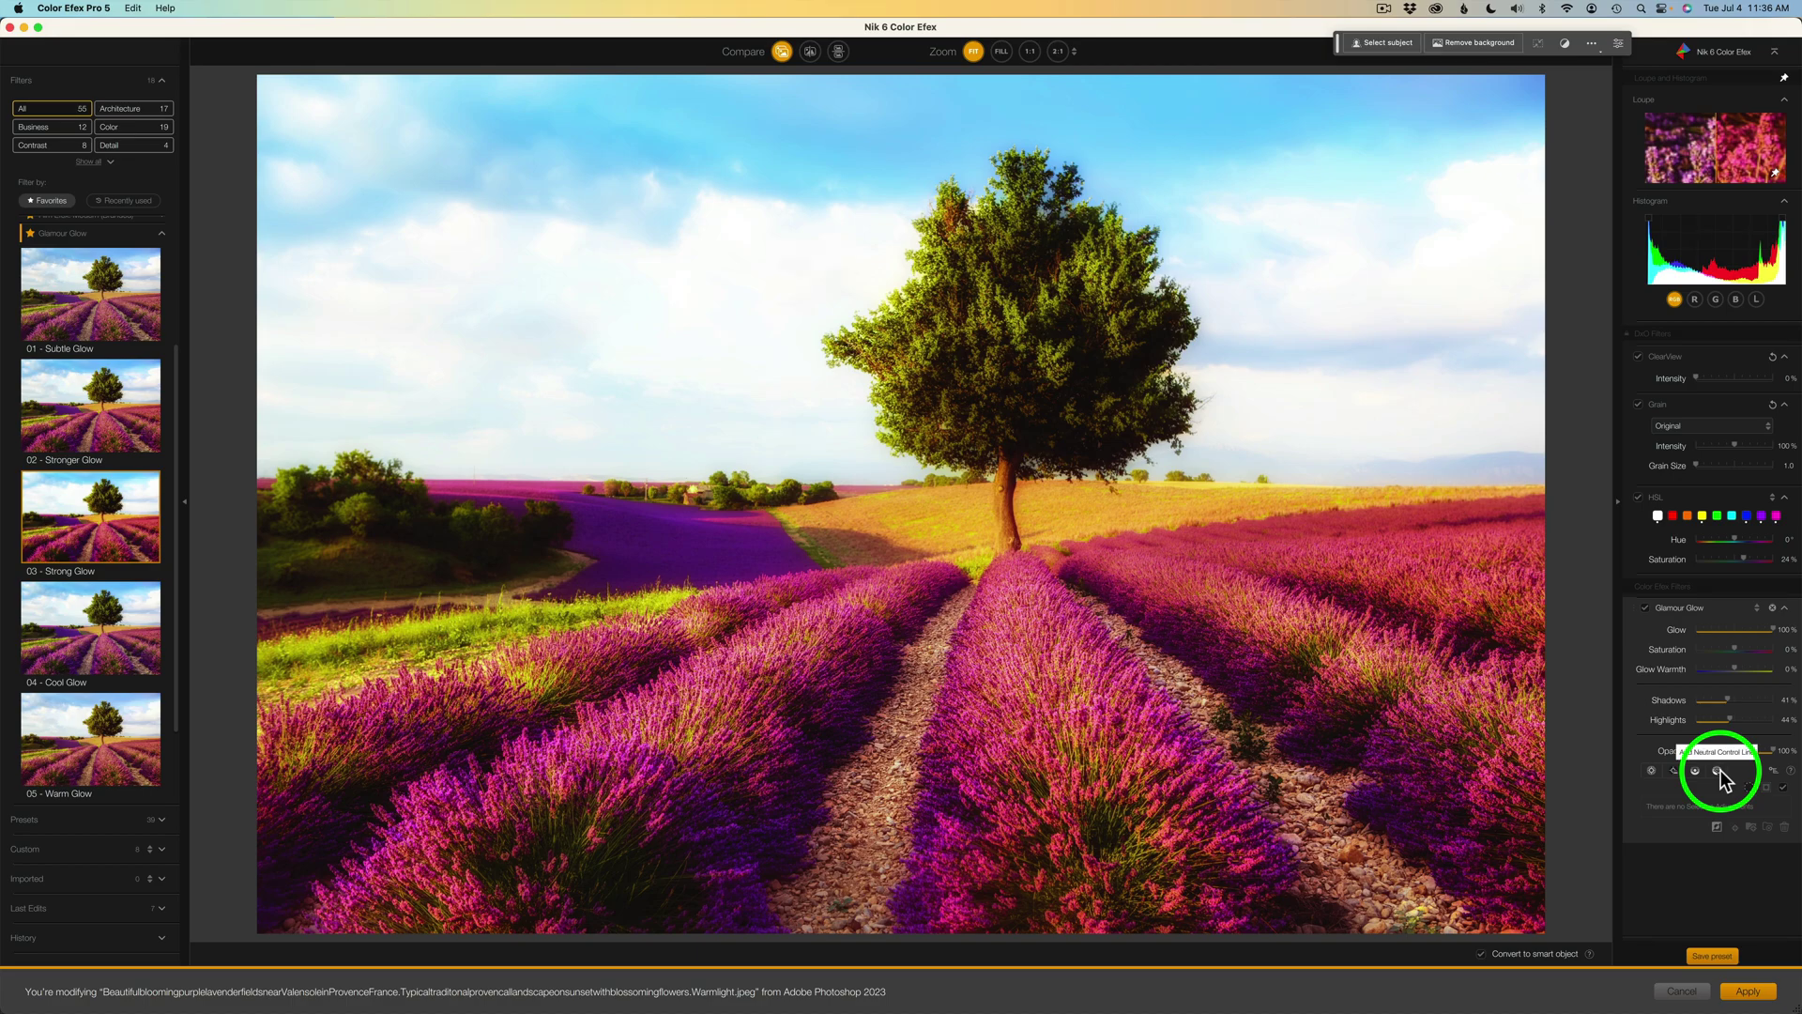
- Add a neutral control line to Glamour Glow covering the lavender foreground up to the horizon, and display its mask
left_click(1721, 769)
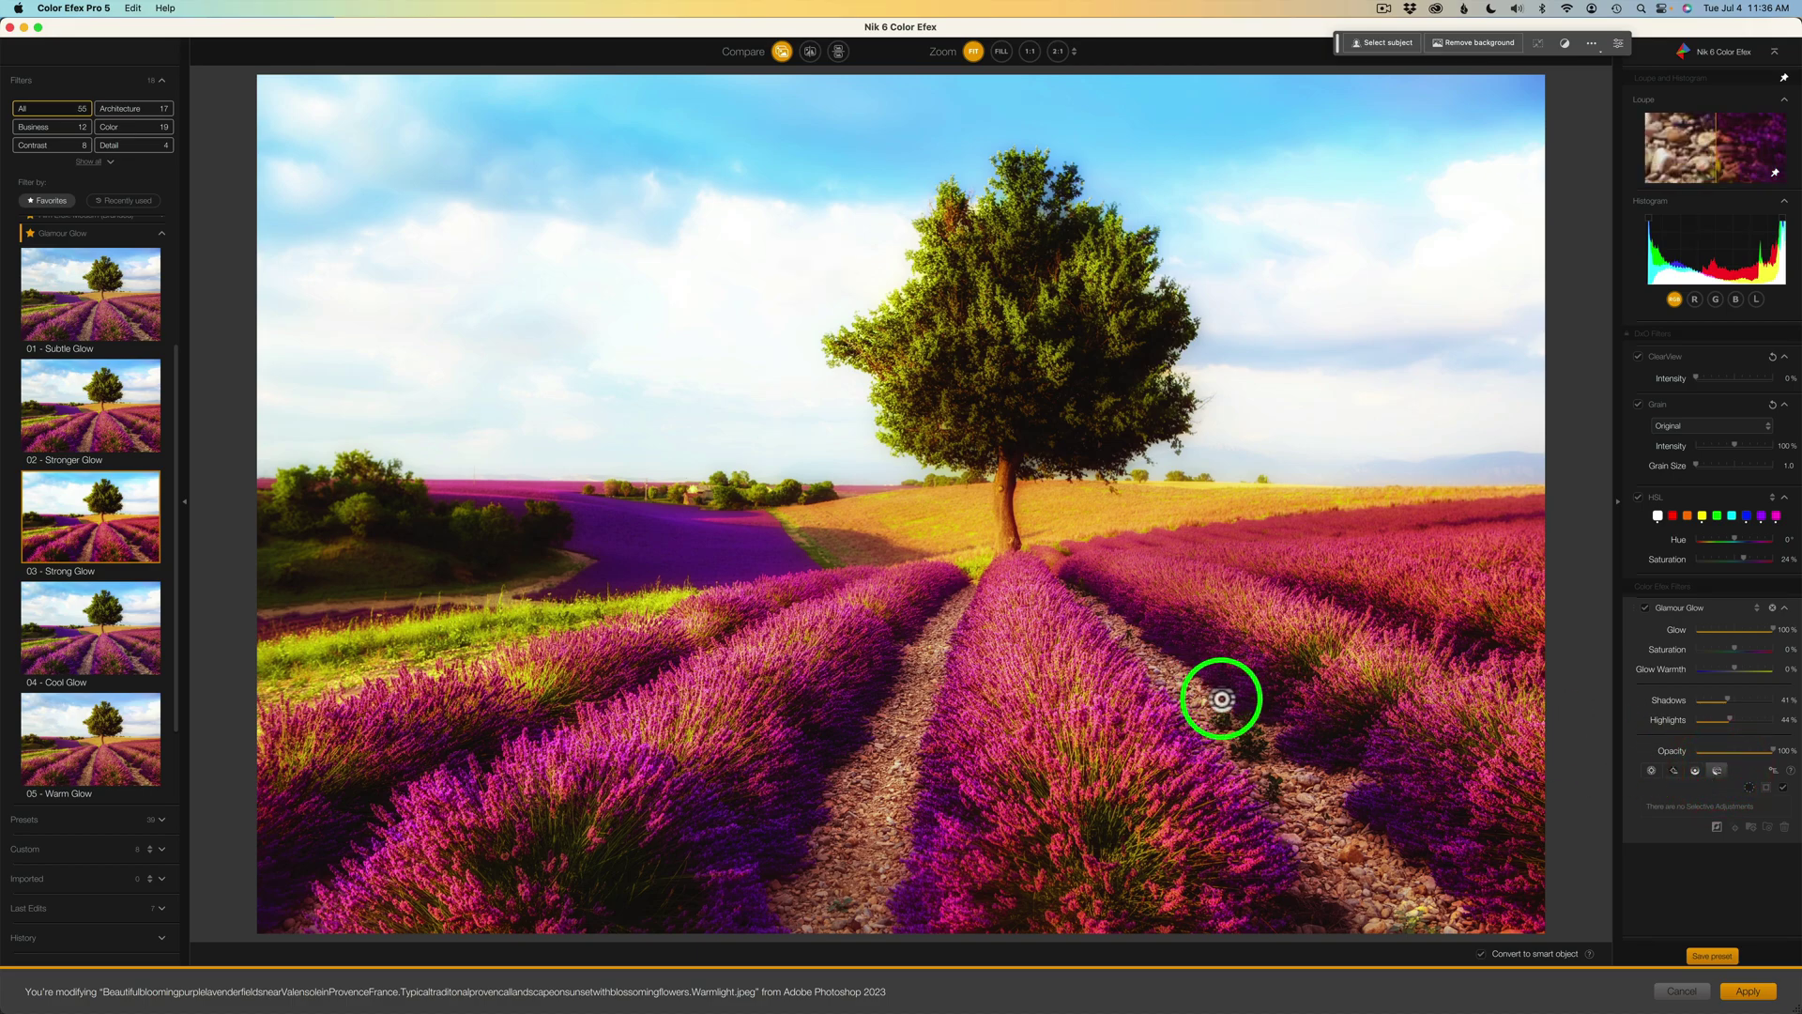
left_click_drag(926, 594, 923, 452)
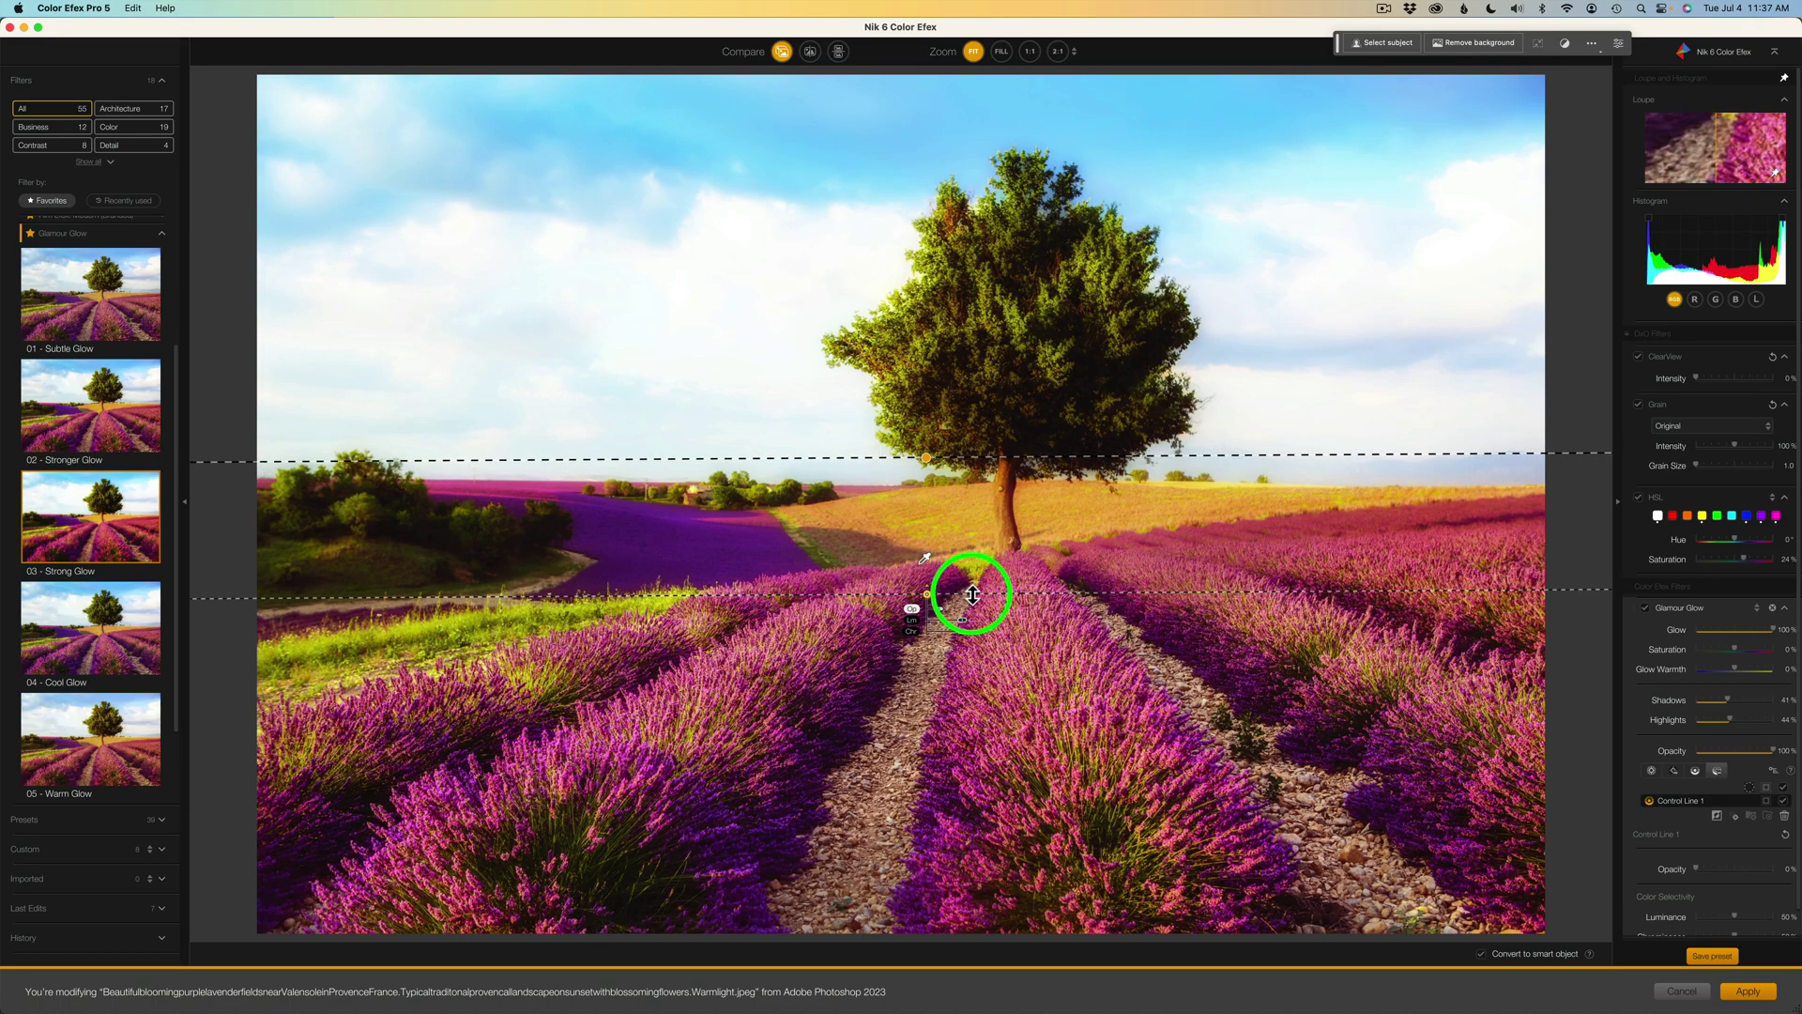
left_click_drag(934, 634, 940, 606)
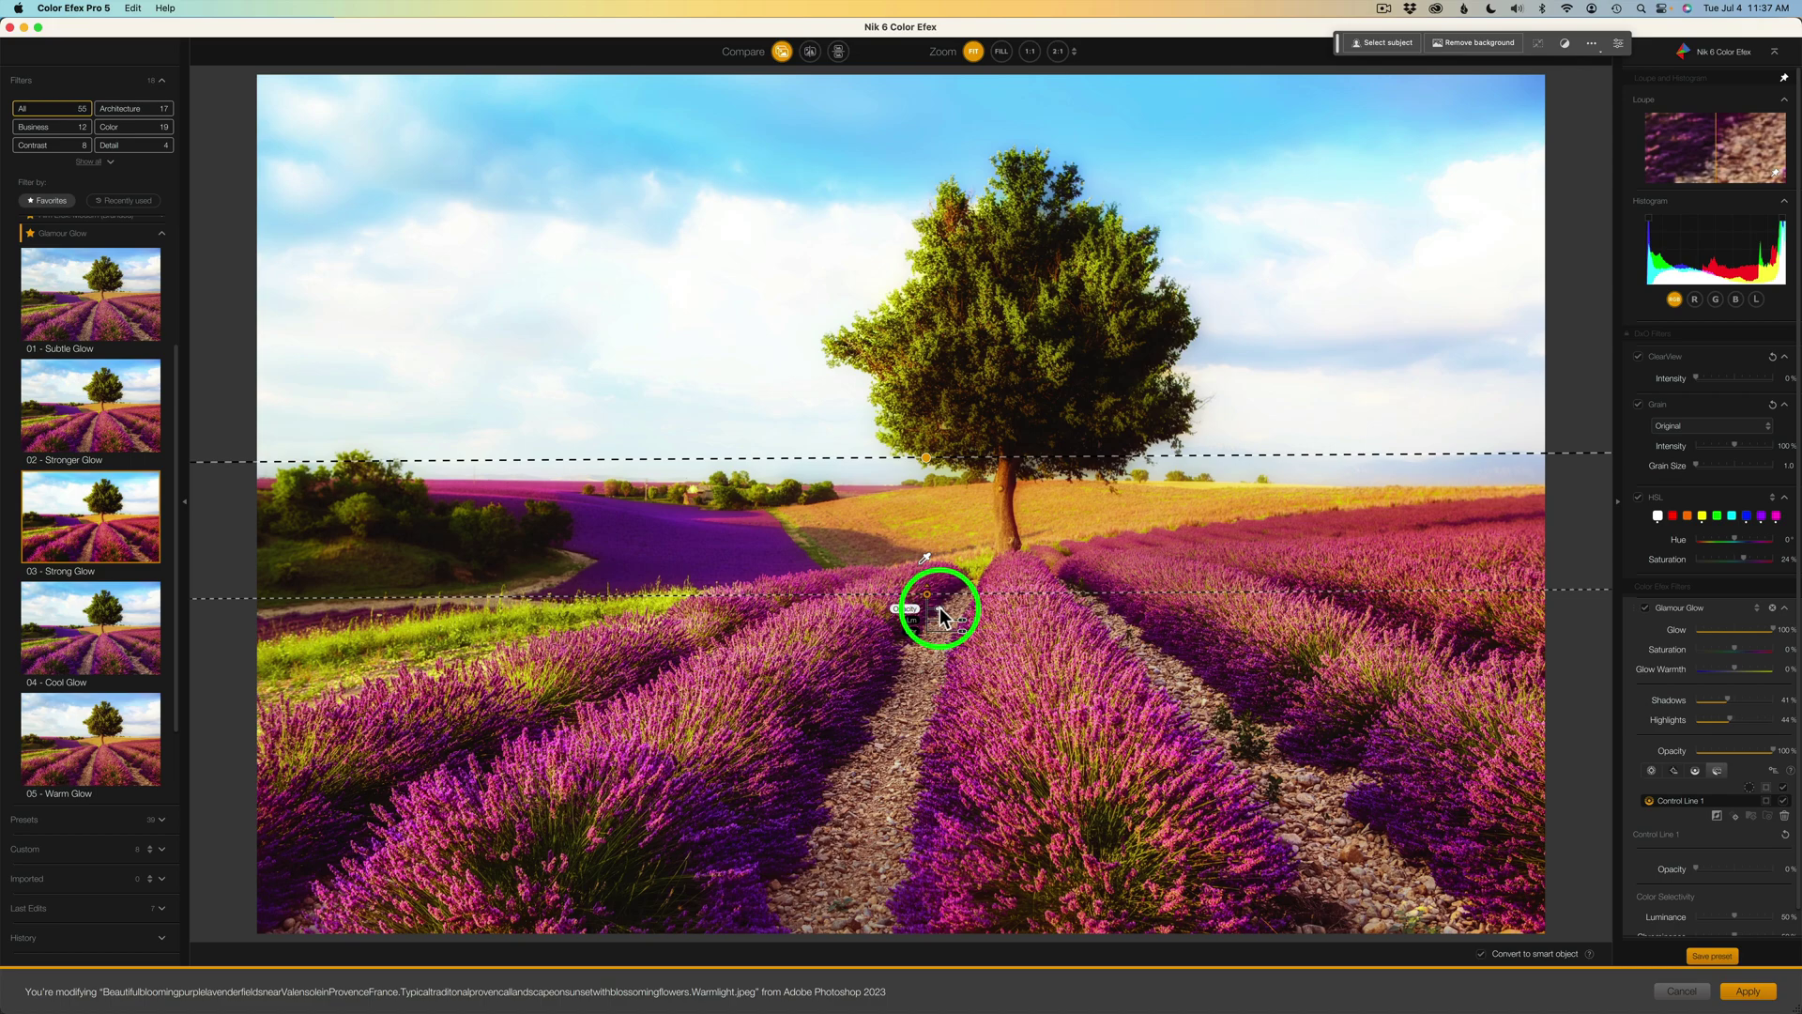
mouse_move(939, 616)
left_mouse_down()
mouse_move(1015, 613)
mouse_move(911, 606)
left_mouse_up()
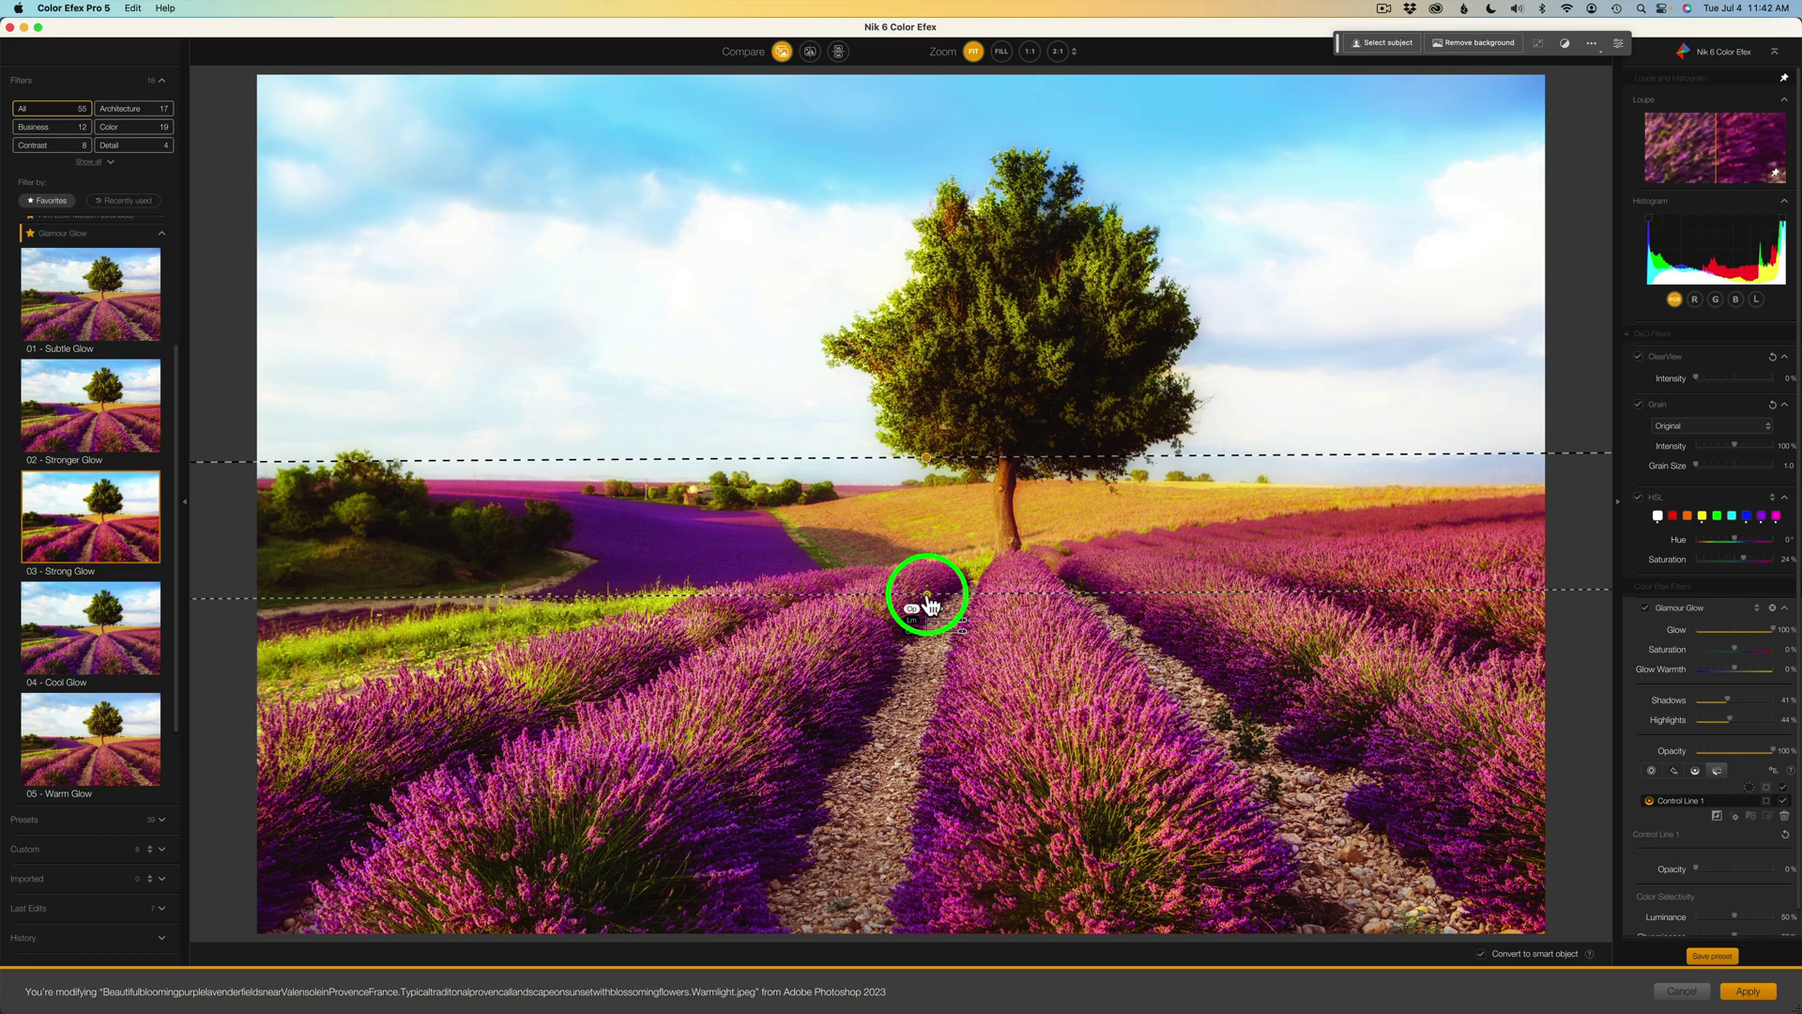
left_click_drag(929, 603, 932, 598)
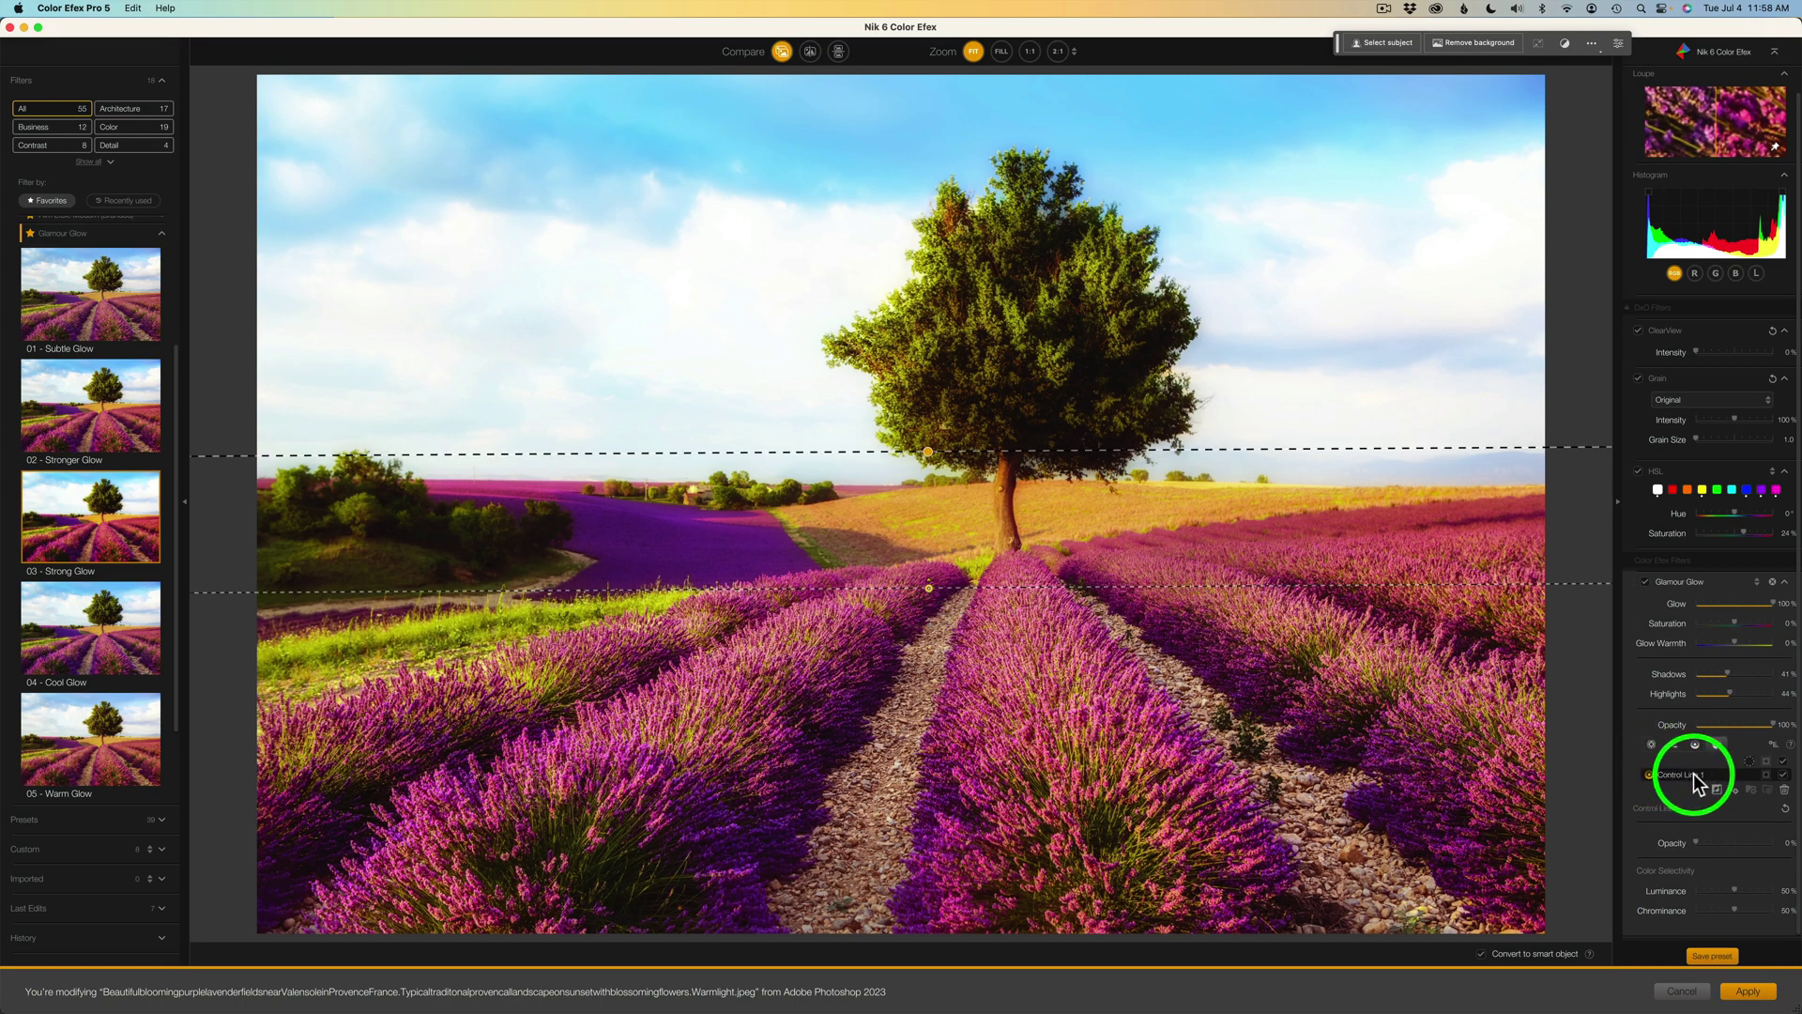
left_click(1766, 775)
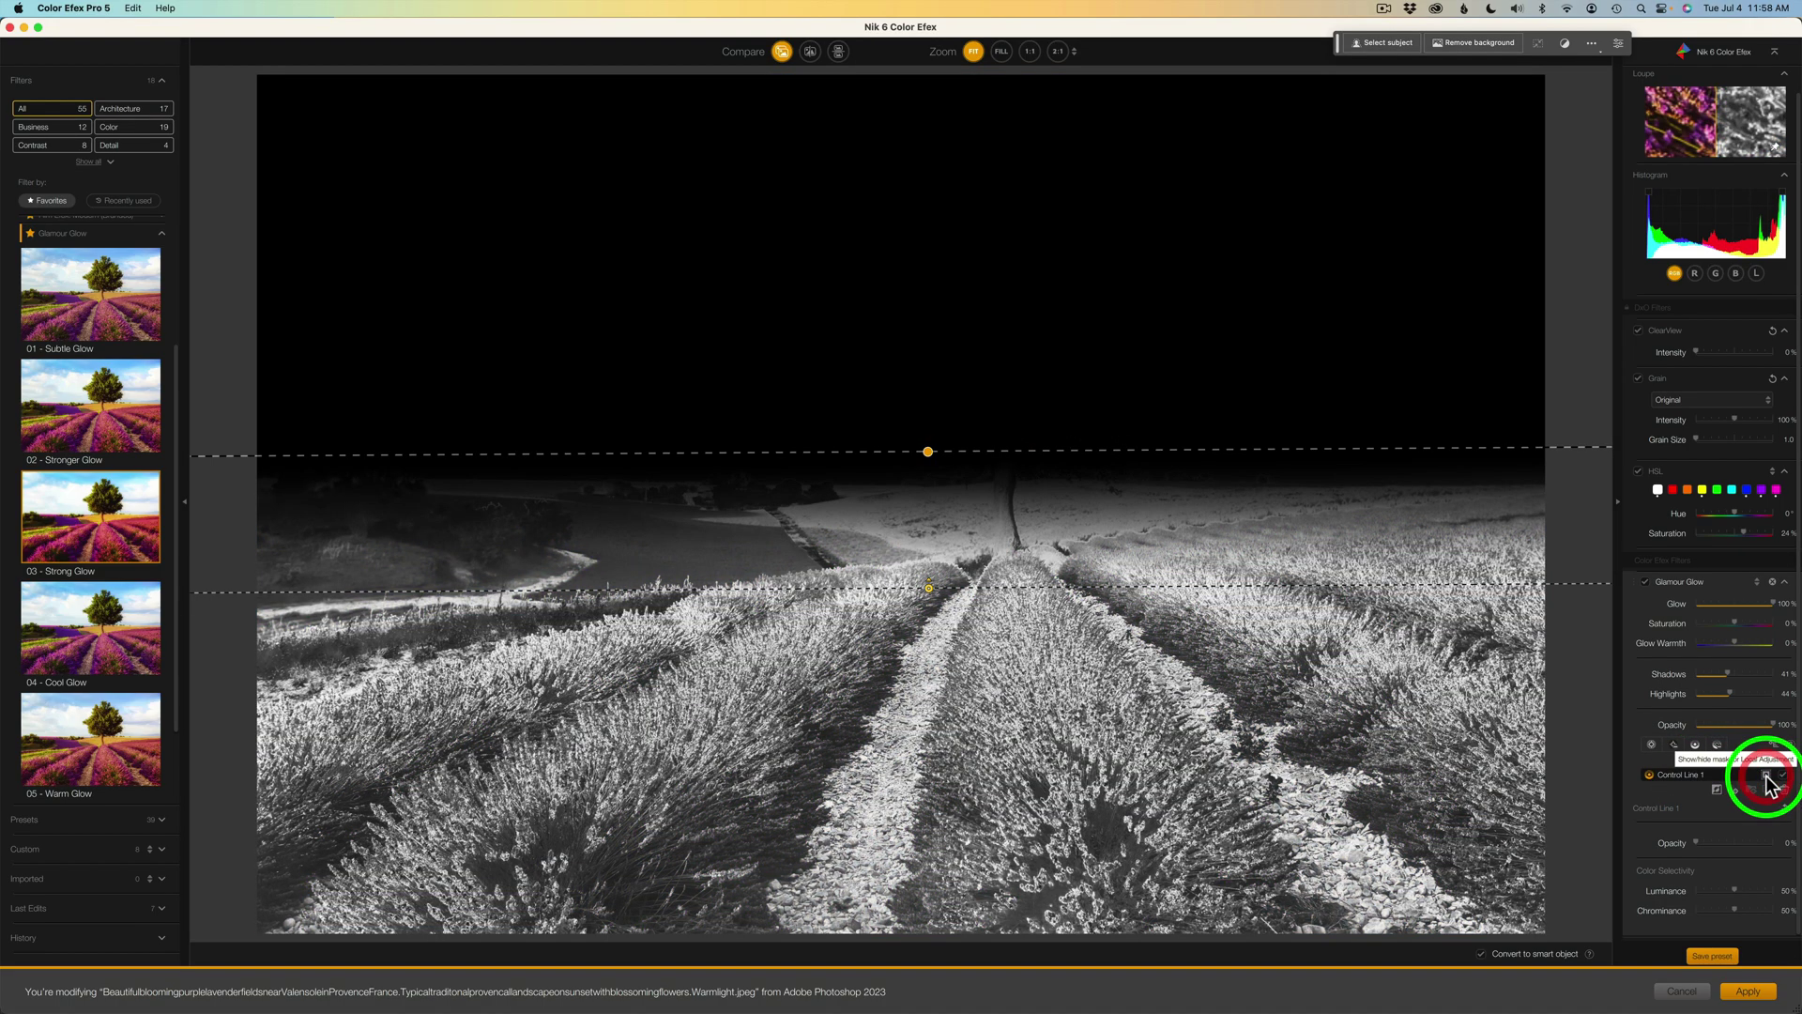
- Rename the Glamour Glow control line covering the lavender field as Foreground
double_click(1690, 775)
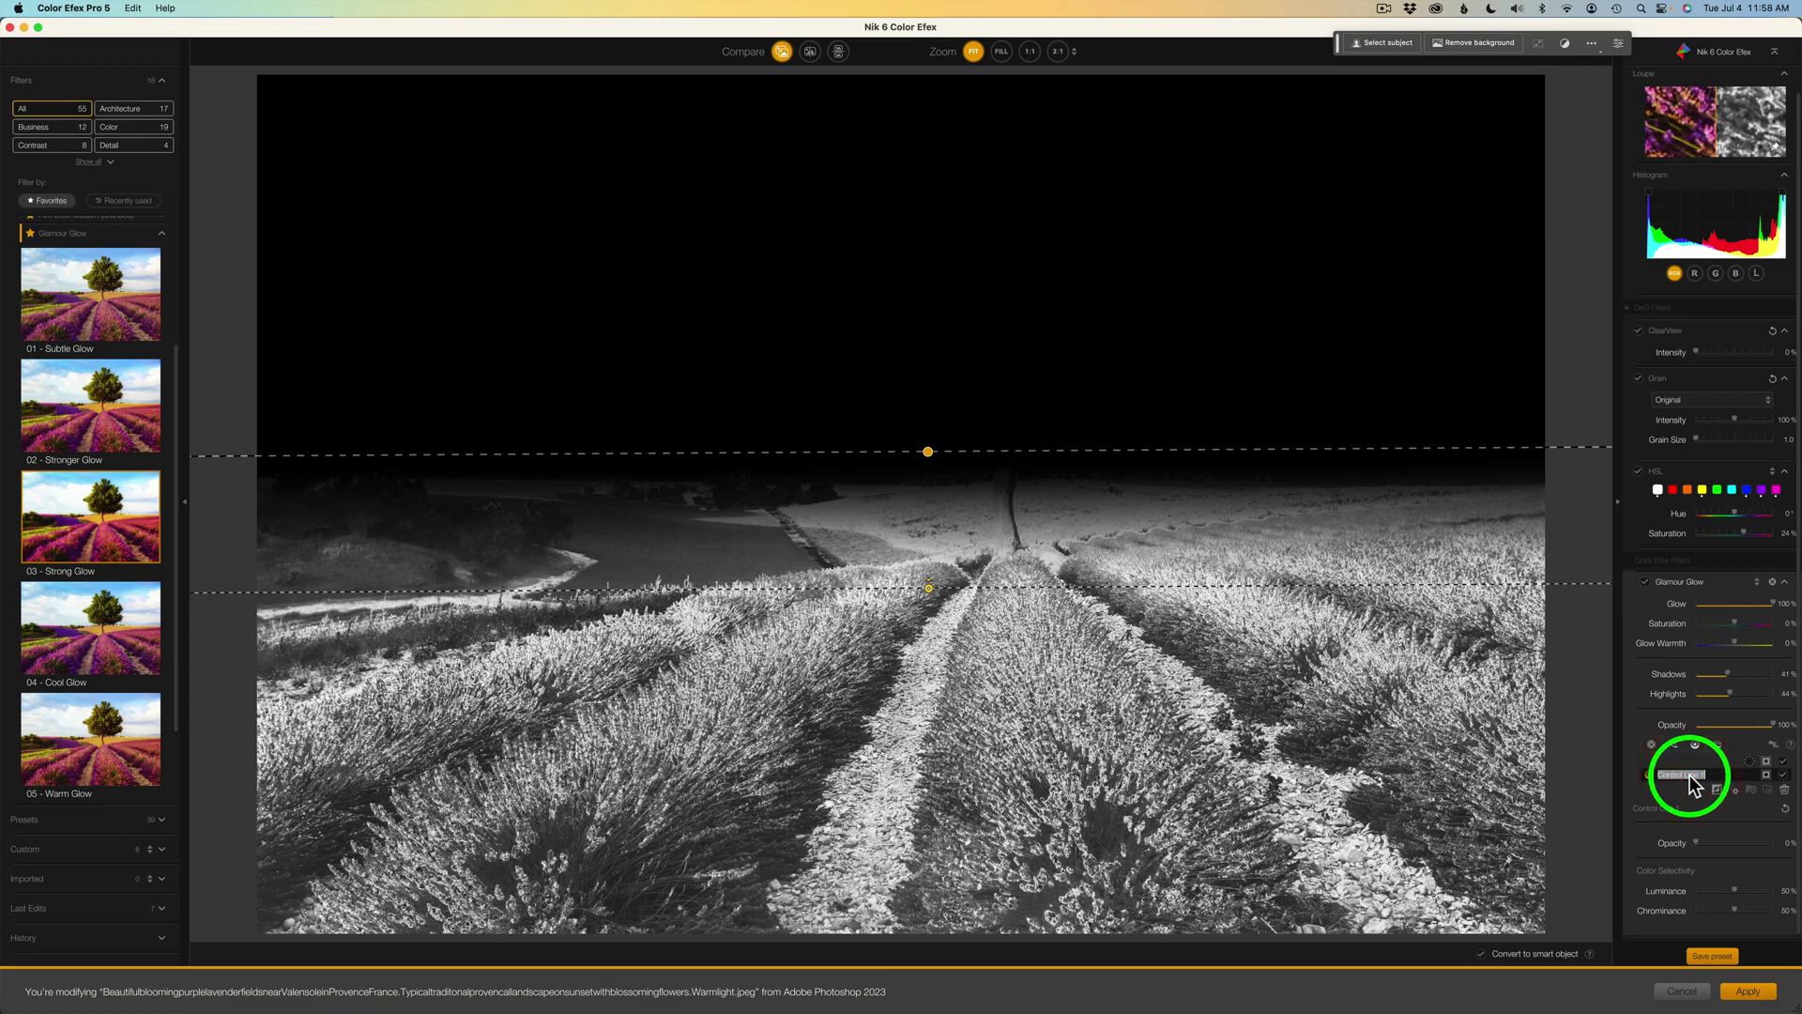
type("Foreground")
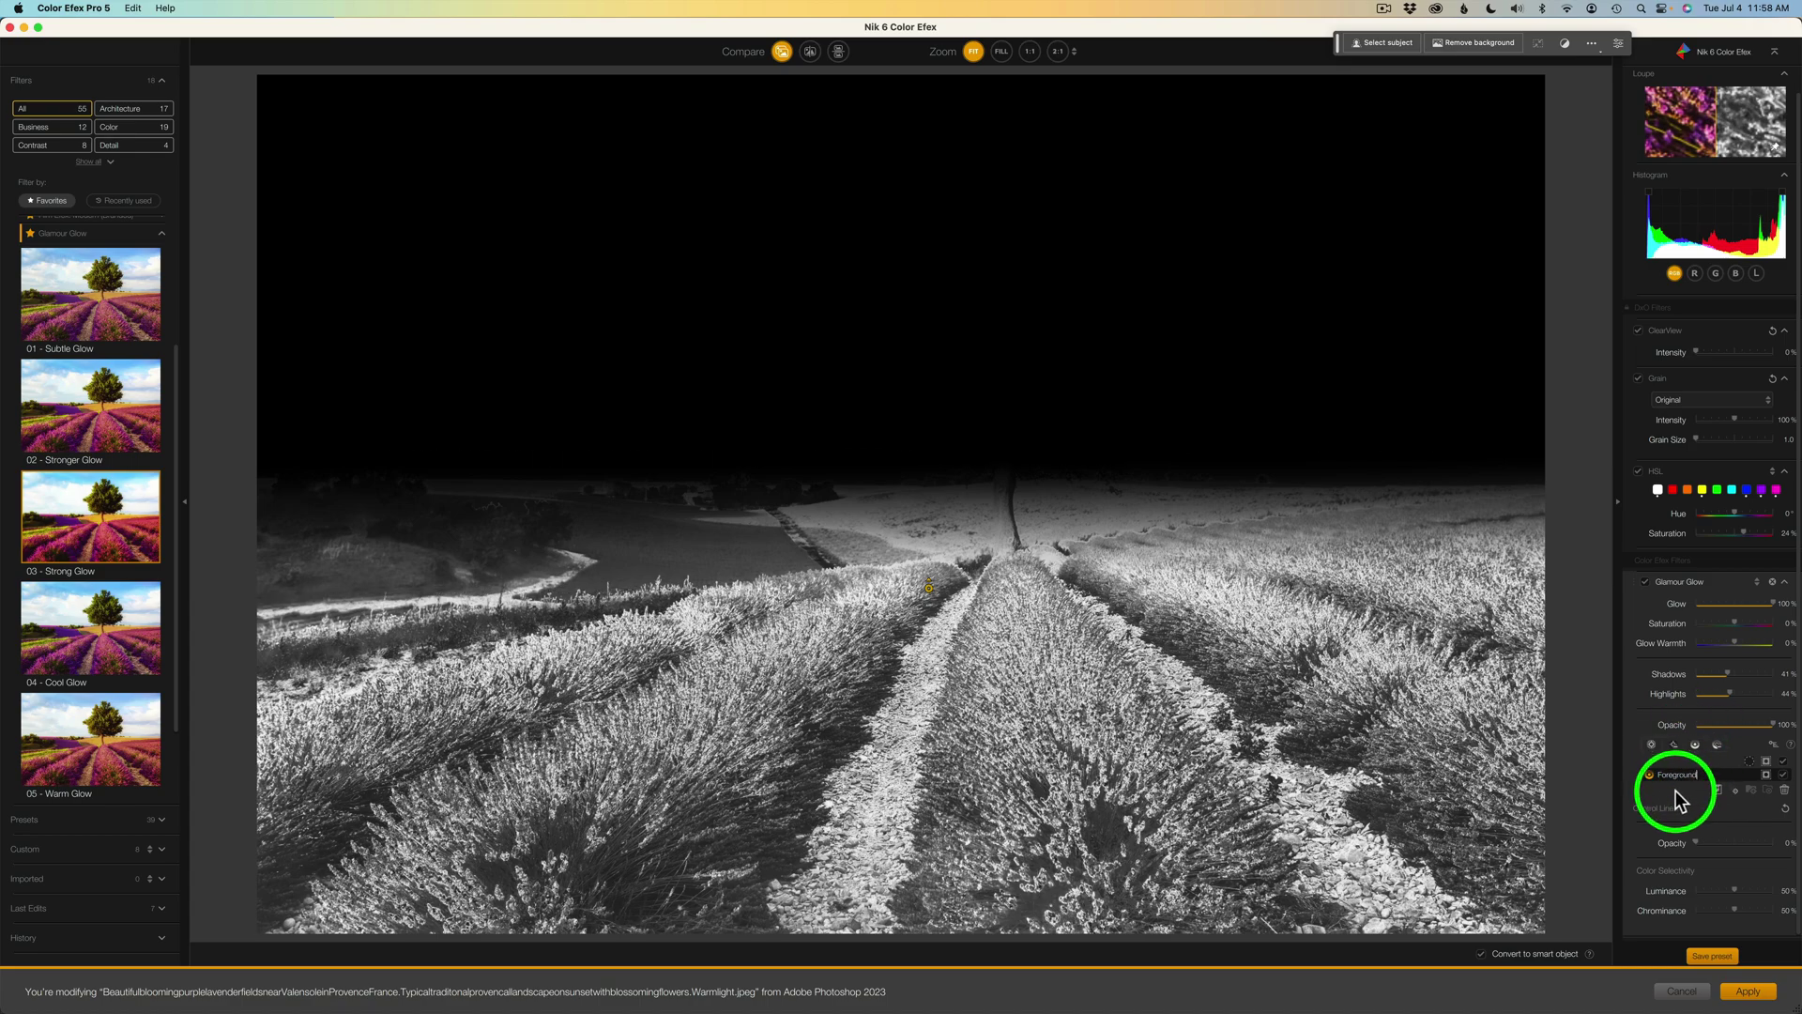
left_click(1284, 704)
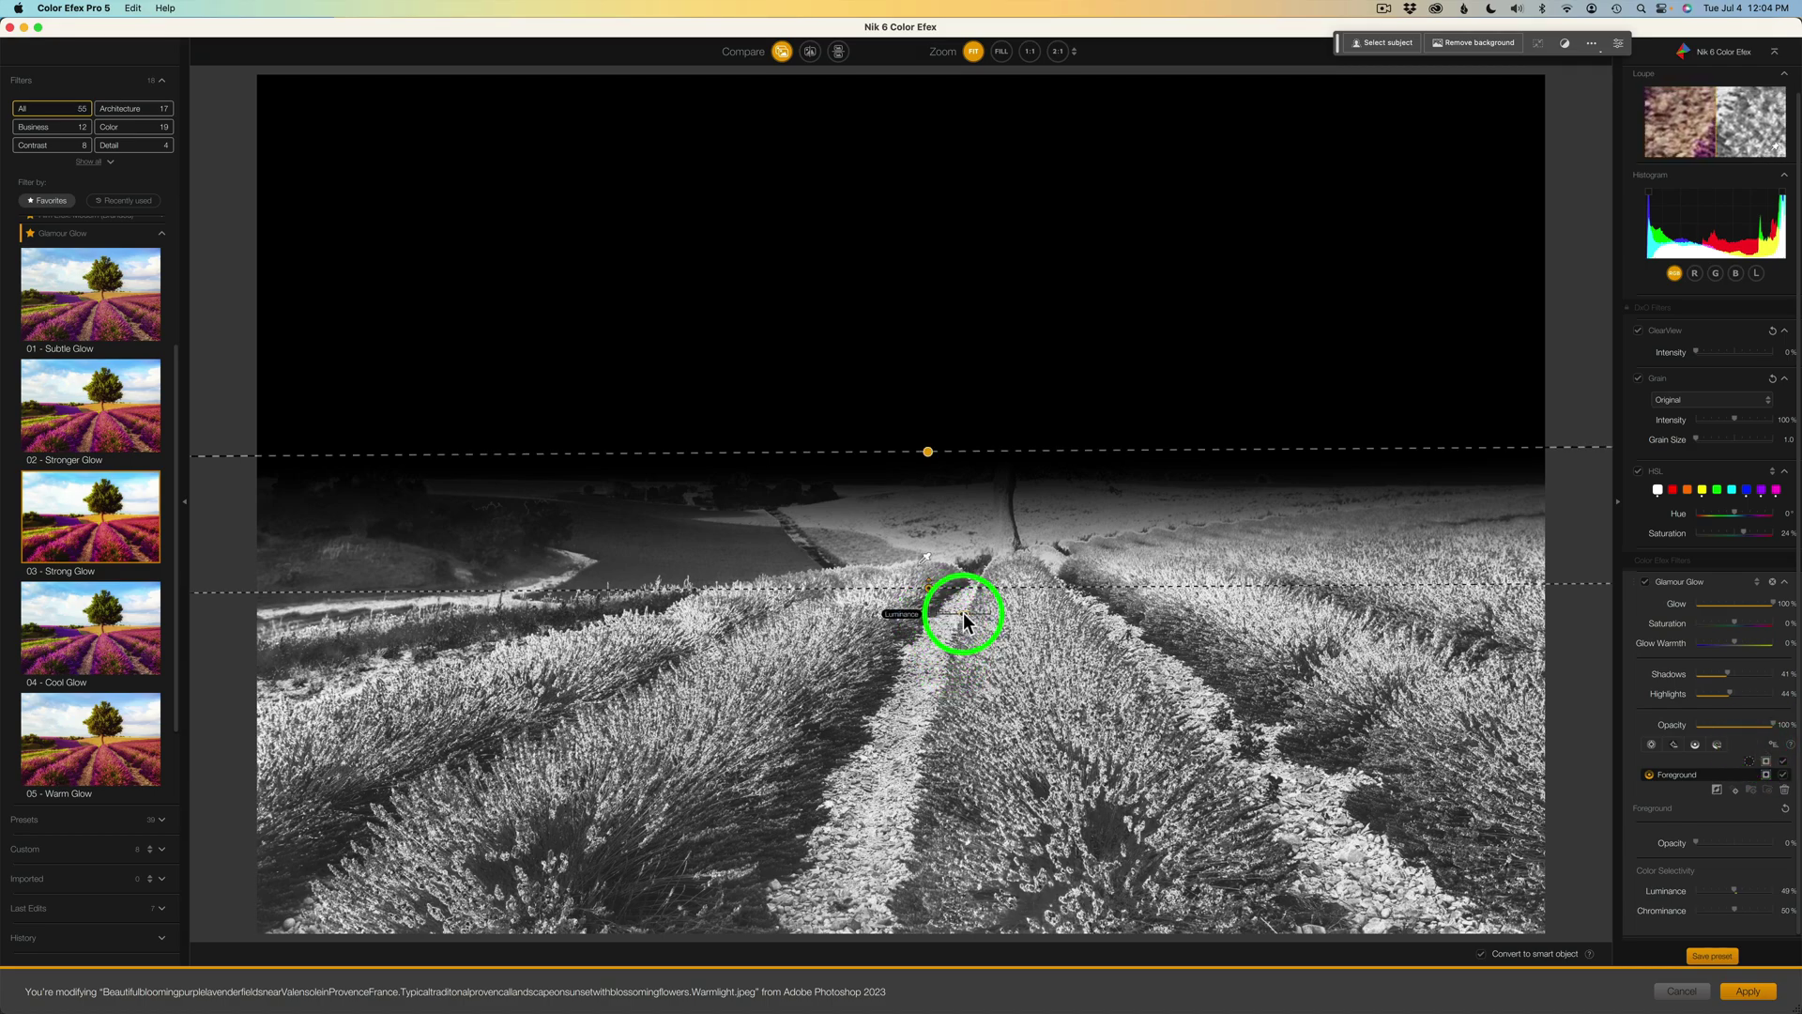
- Set the Foreground control line's Luminance and Chrominance selectivity to 0 % and hide its mask
left_click_drag(963, 612, 894, 615)
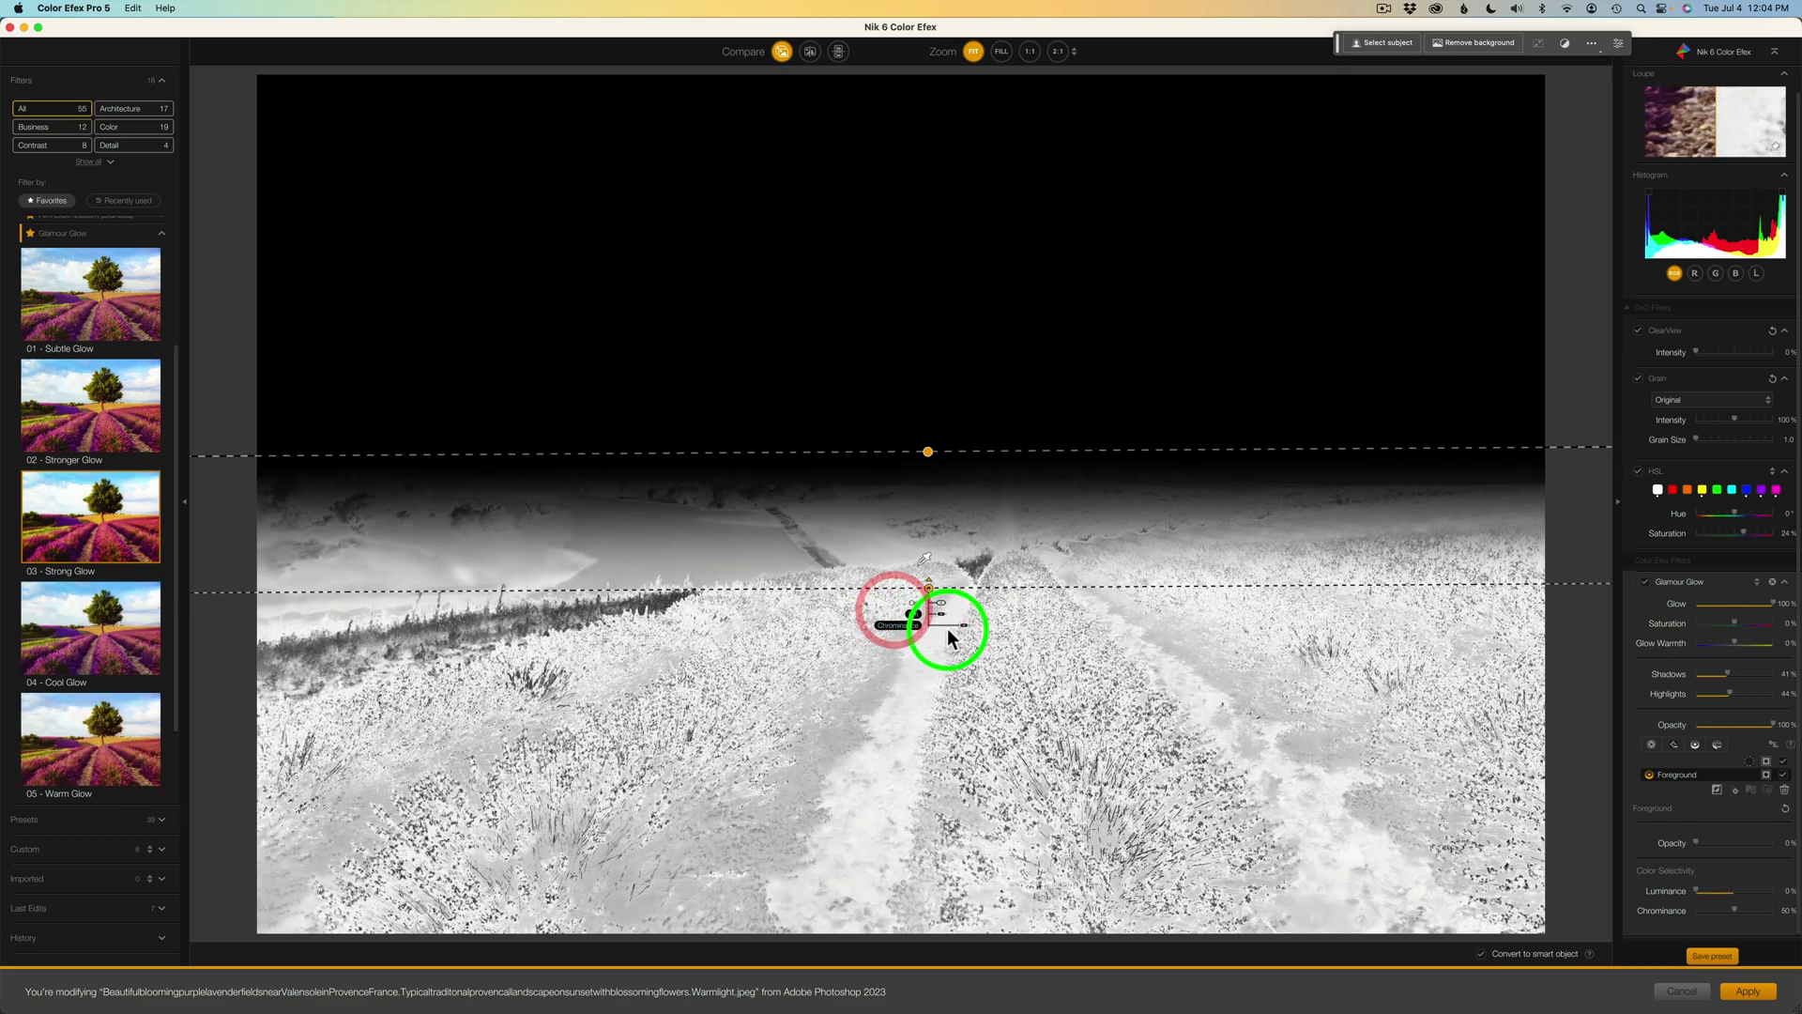
left_click_drag(964, 624, 907, 627)
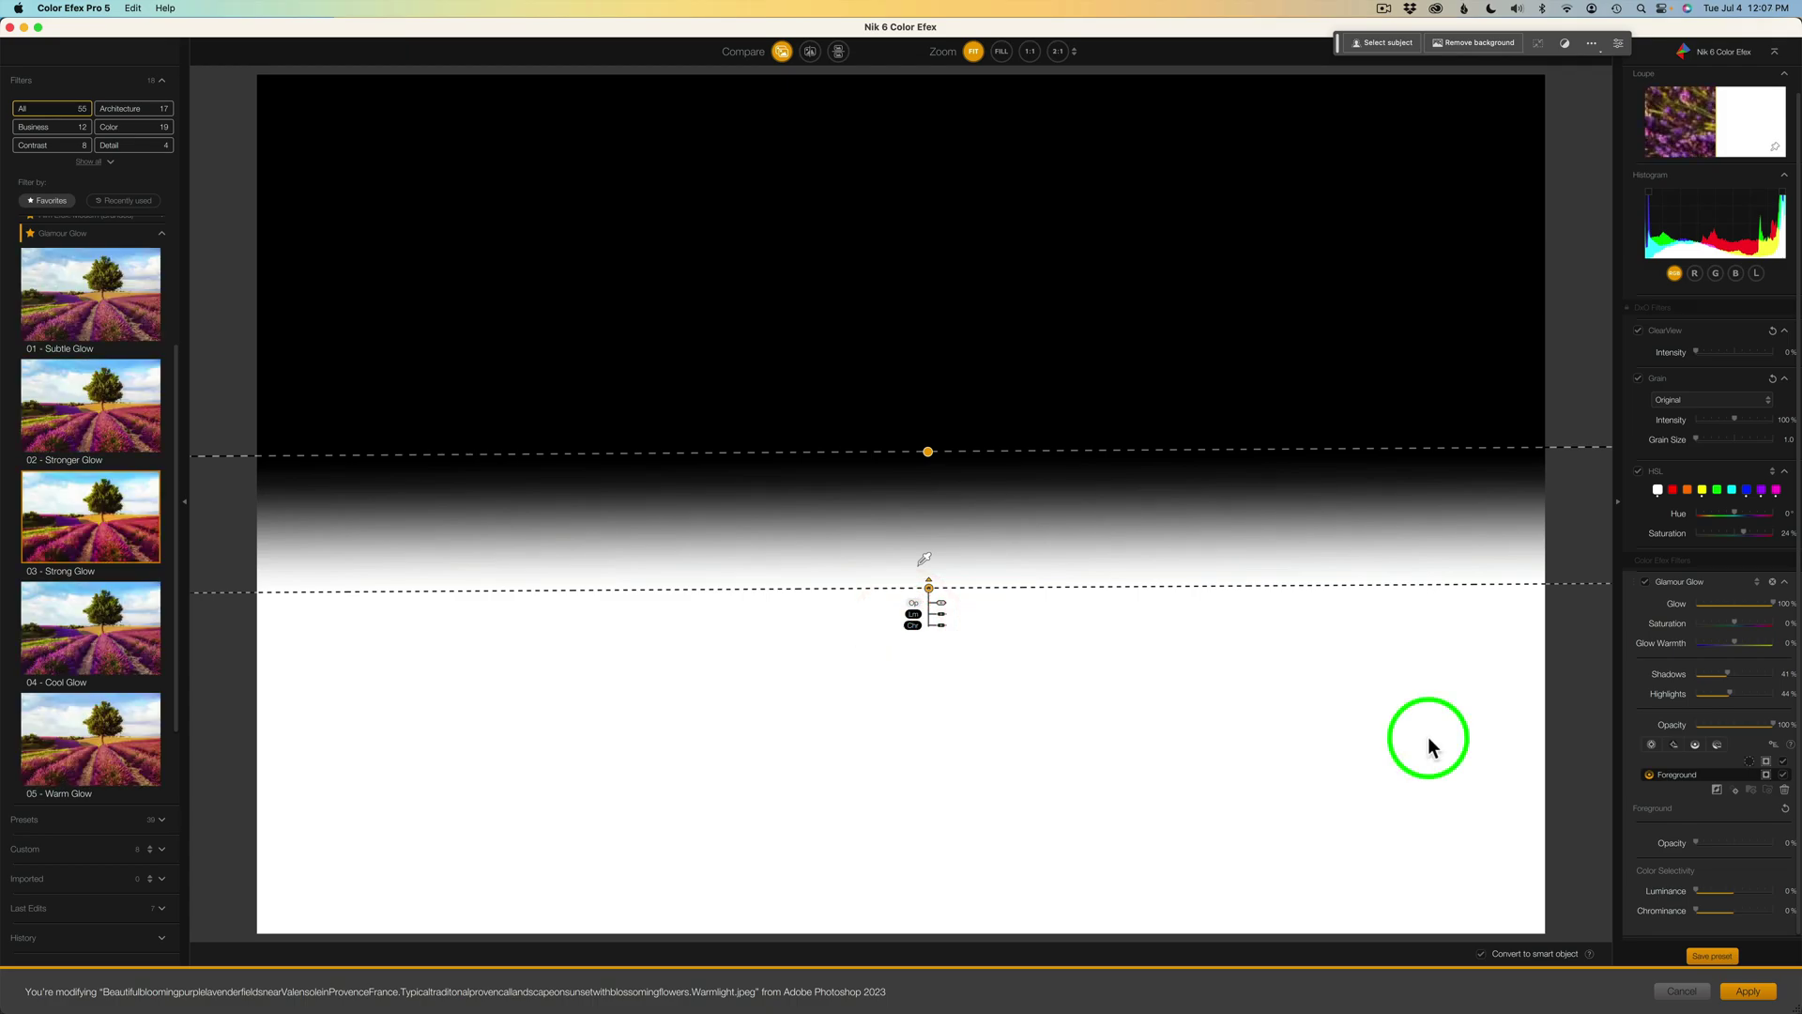
left_click(1766, 775)
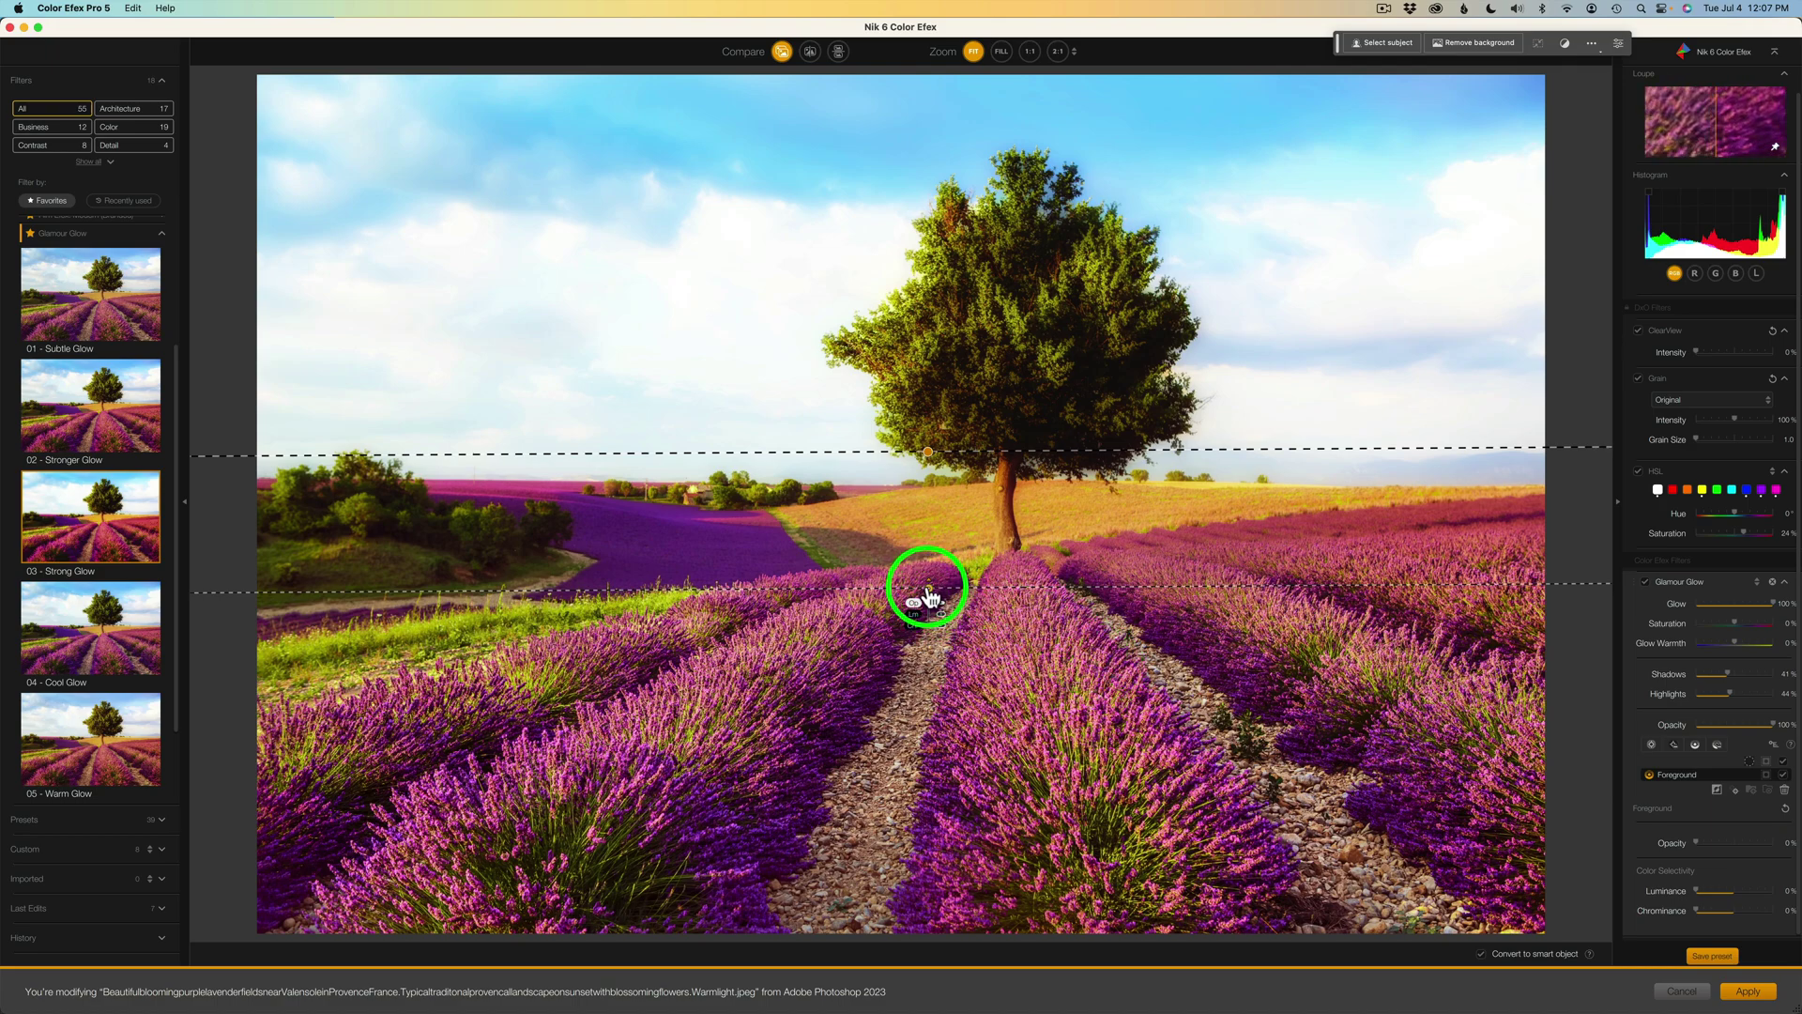
- Shift the Foreground control line slightly higher toward the horizon and reduce its opacity to 37 %
left_click_drag(930, 595, 929, 535)
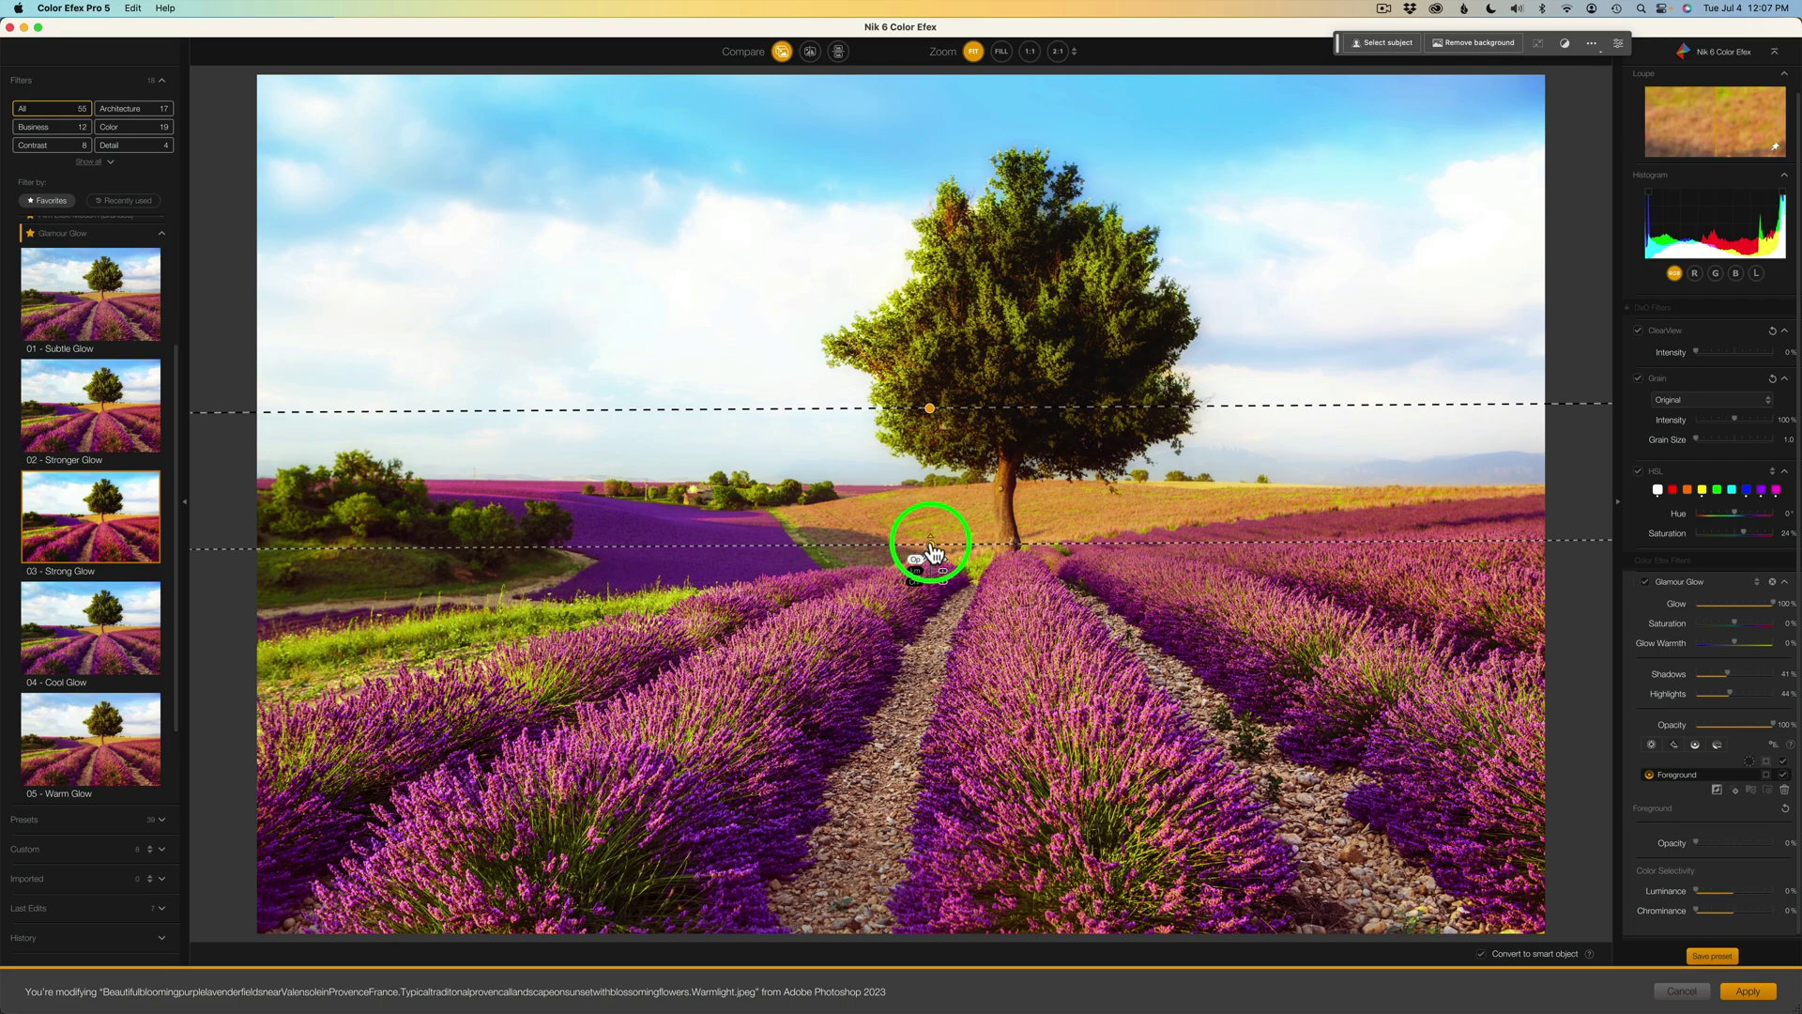
left_click_drag(932, 549, 933, 579)
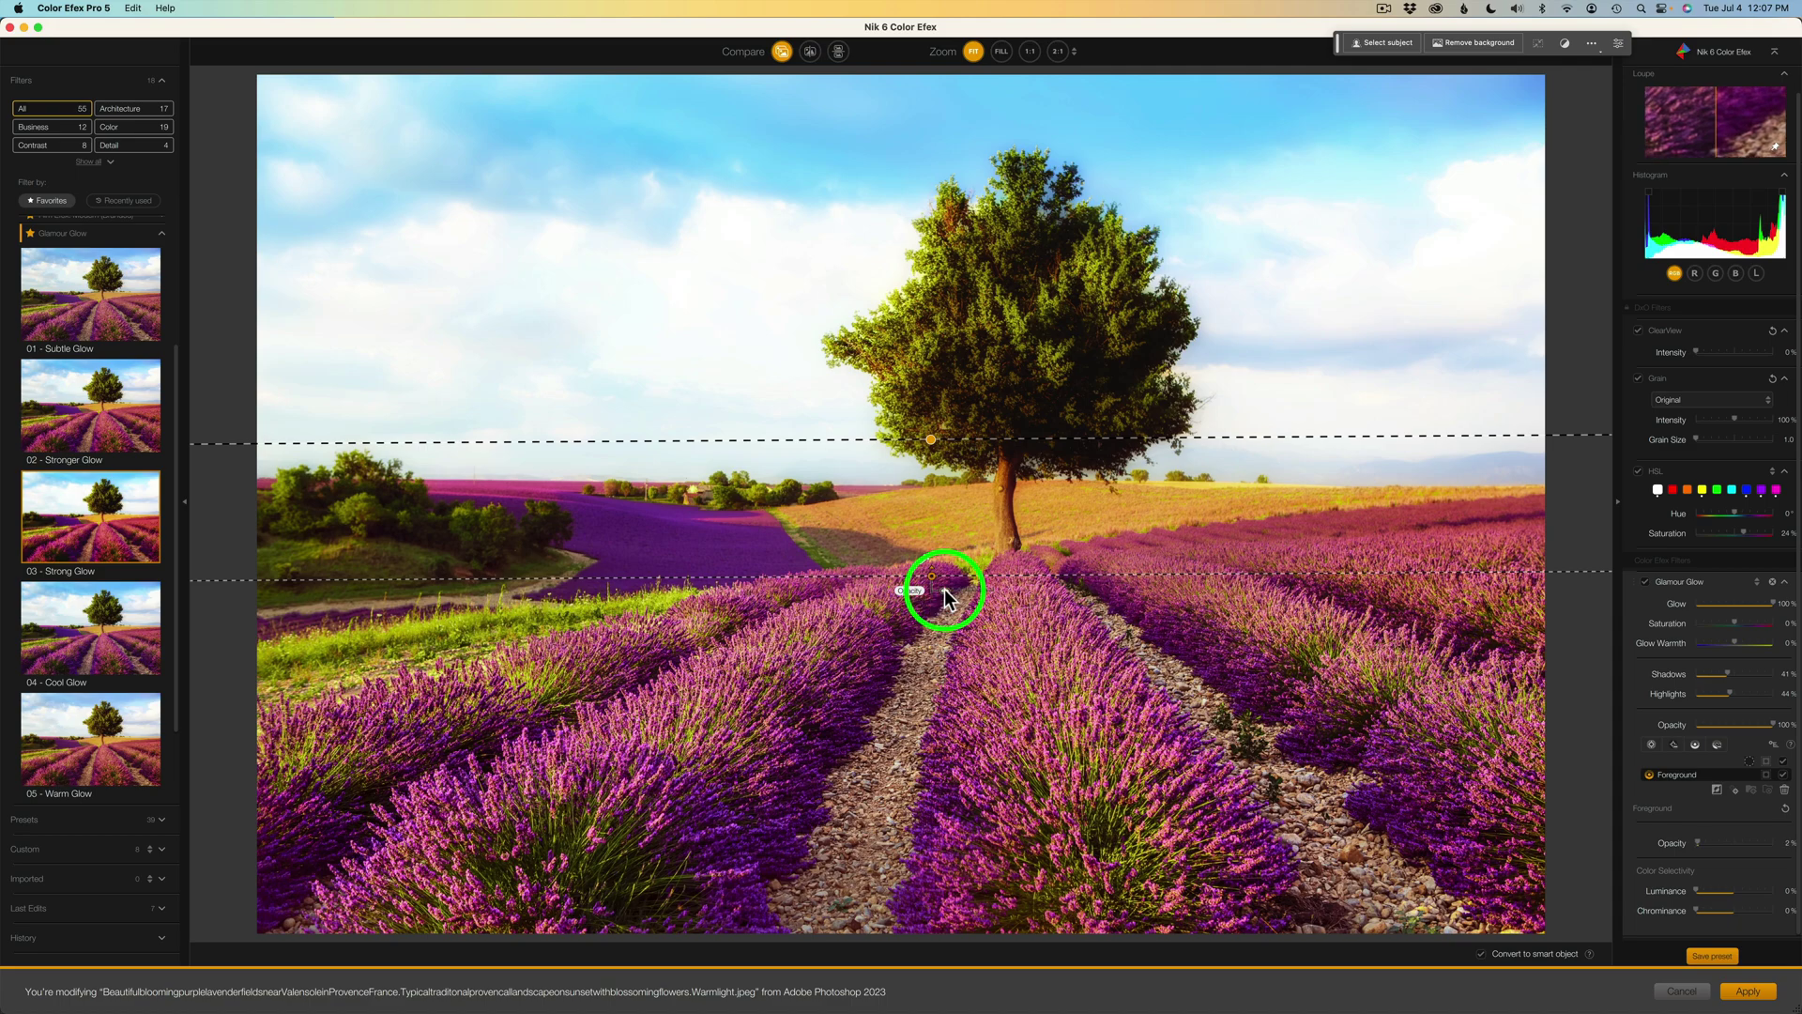
left_click_drag(944, 589, 1015, 601)
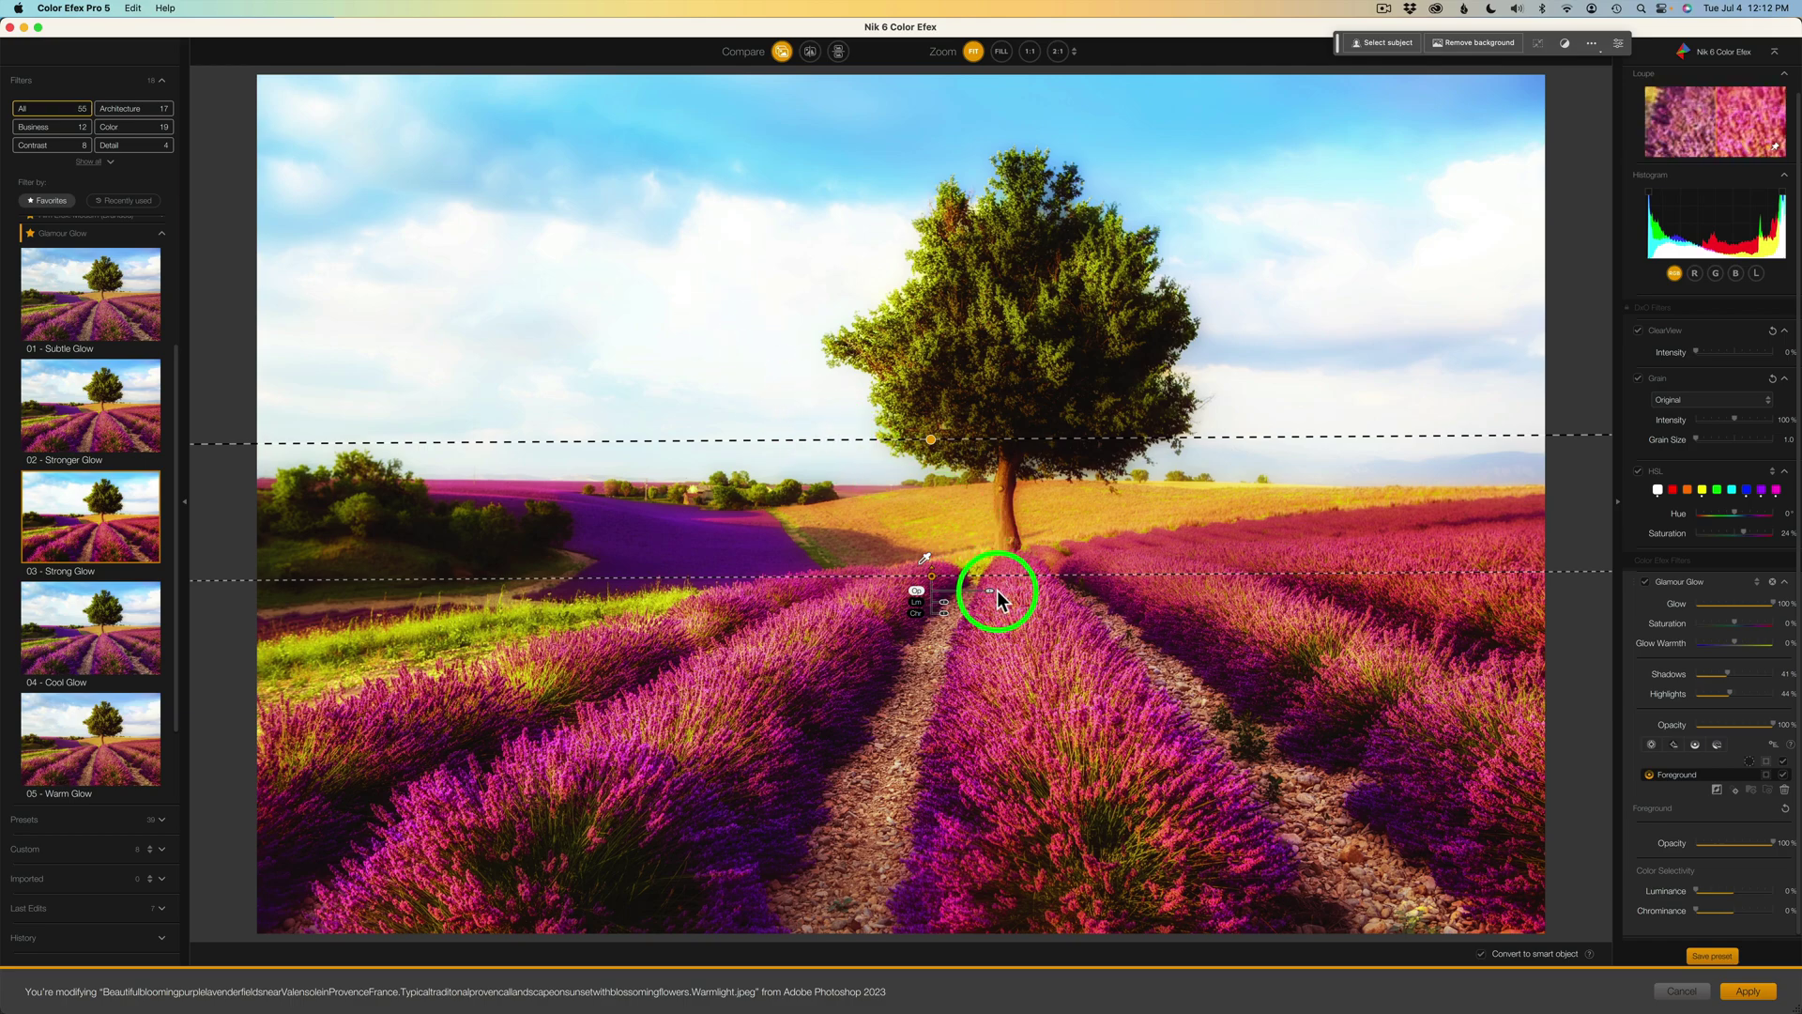
left_click_drag(989, 591, 961, 588)
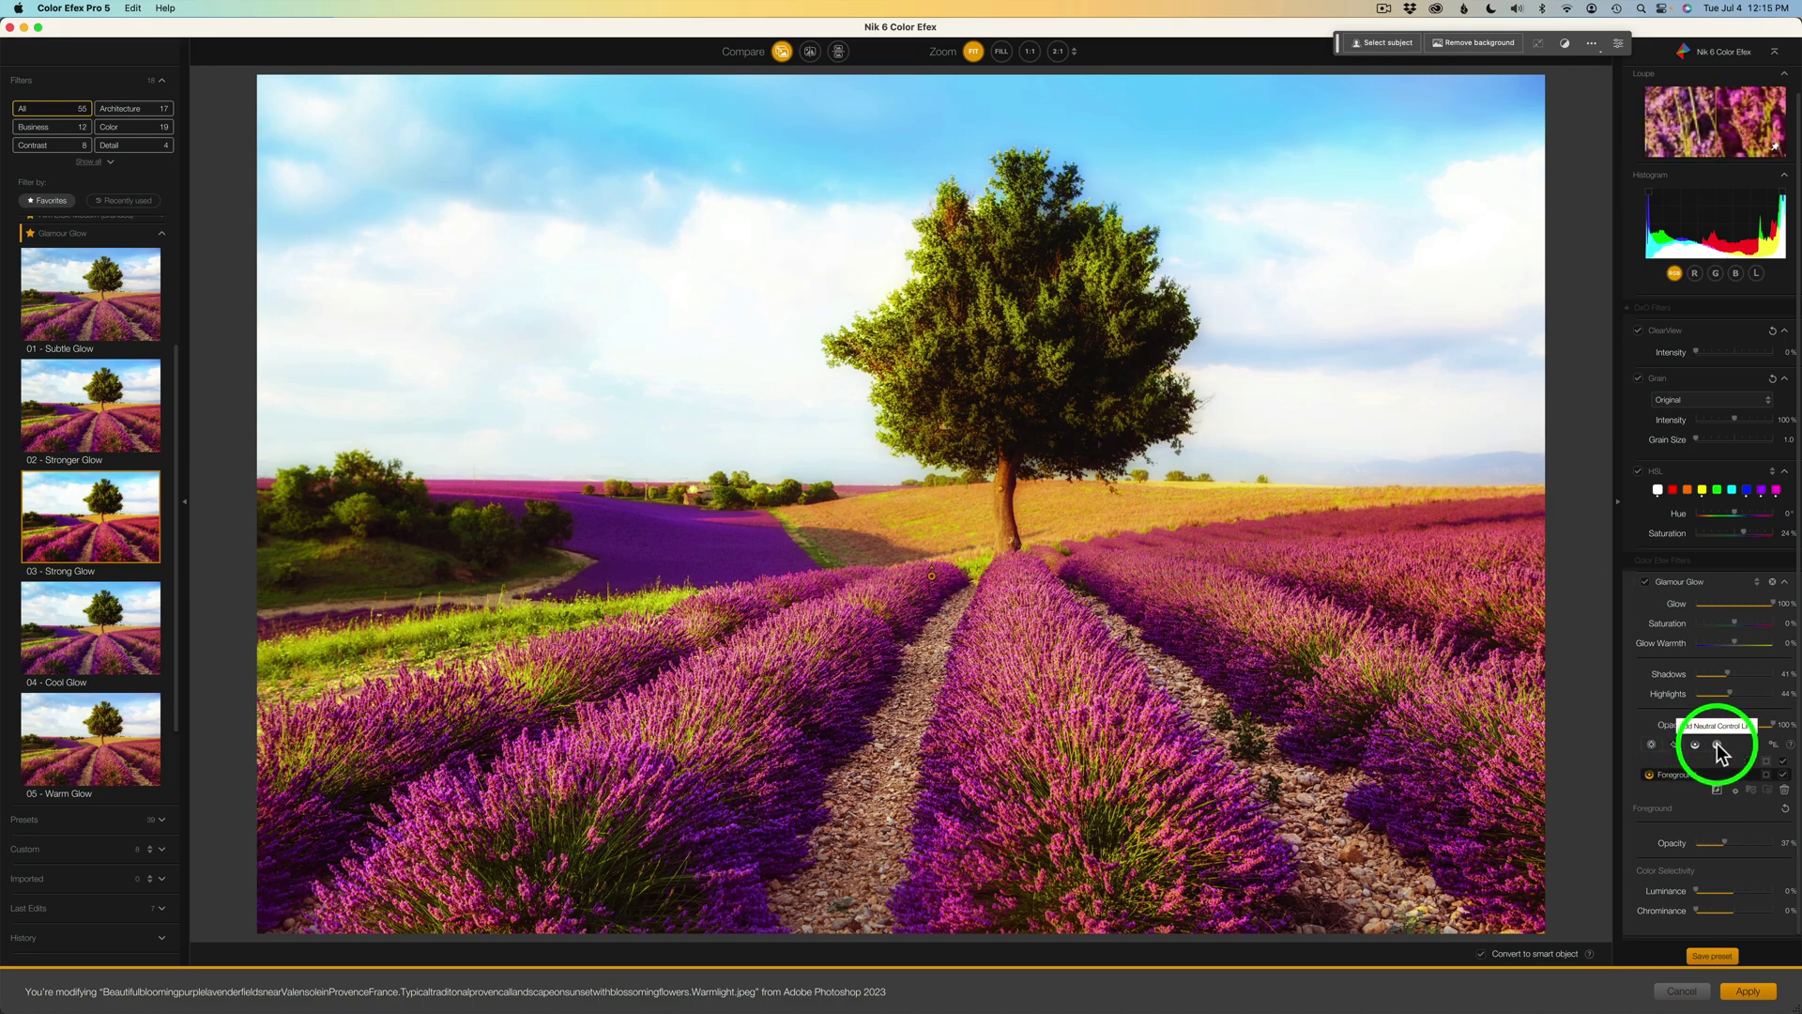
- Add a Glamour Glow control line covering the sky down to the horizon, check its mask and name it Sky
left_click(1697, 743)
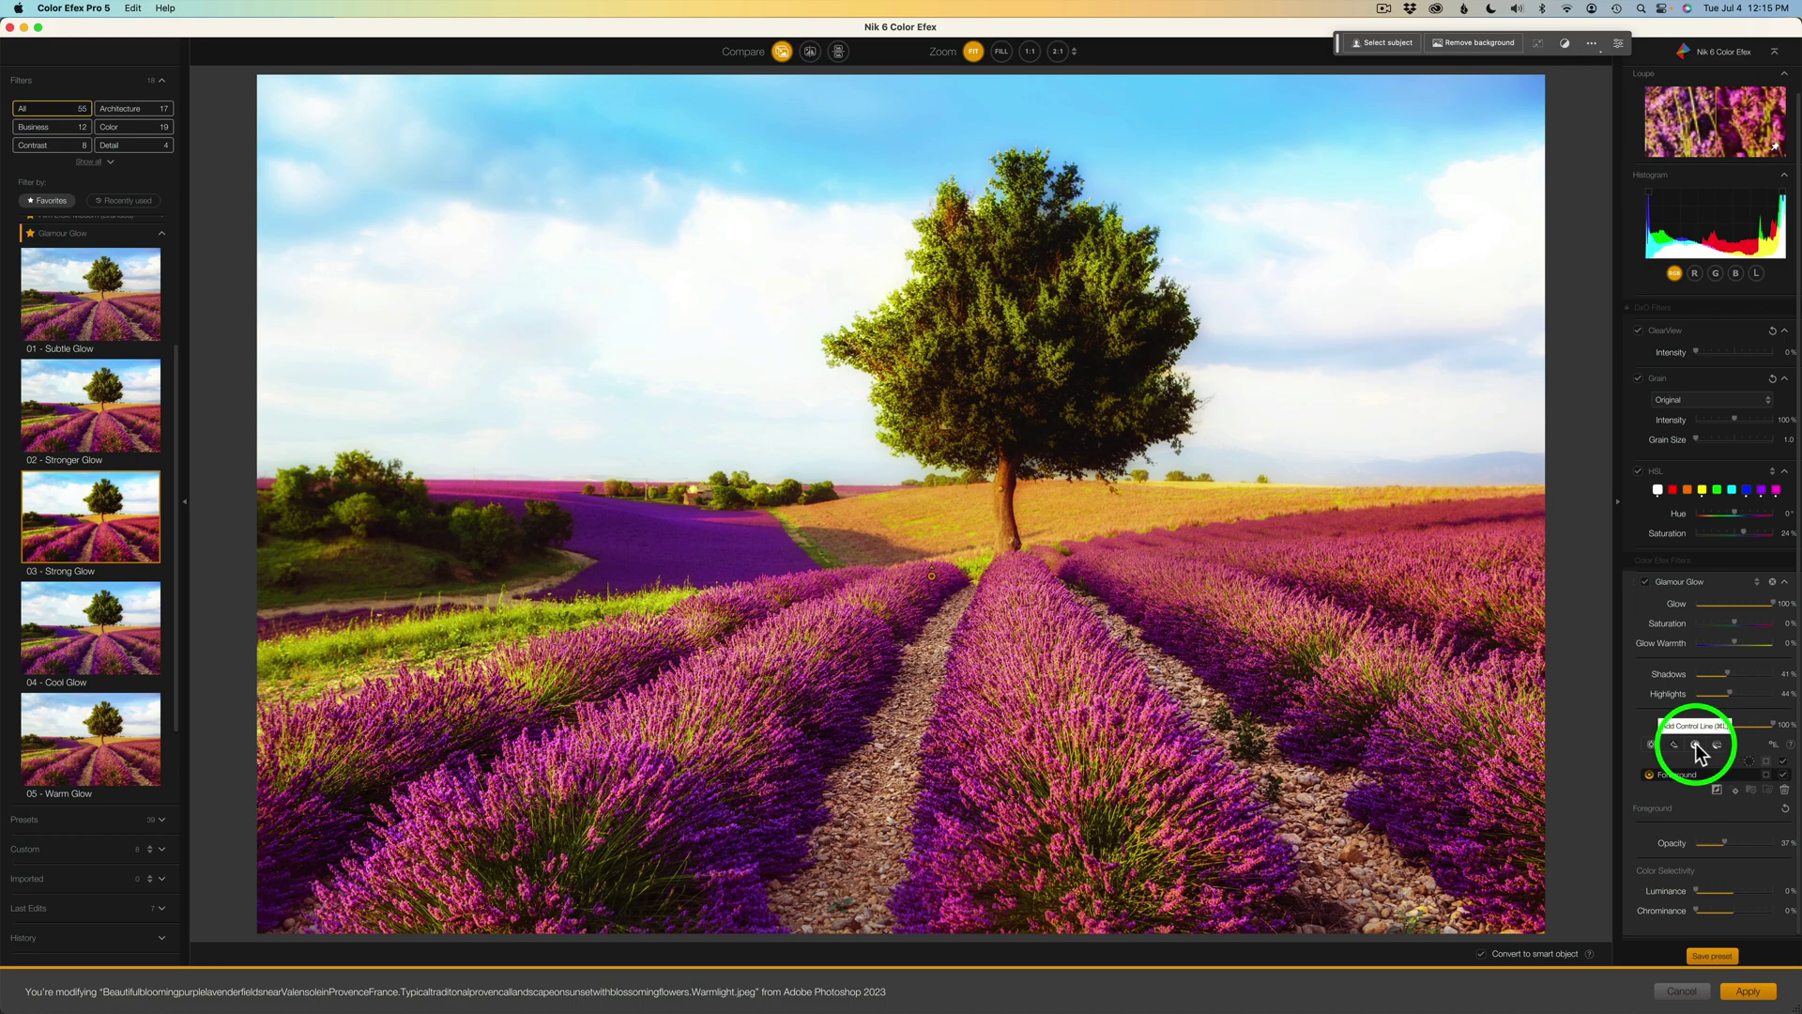
left_click(1695, 743)
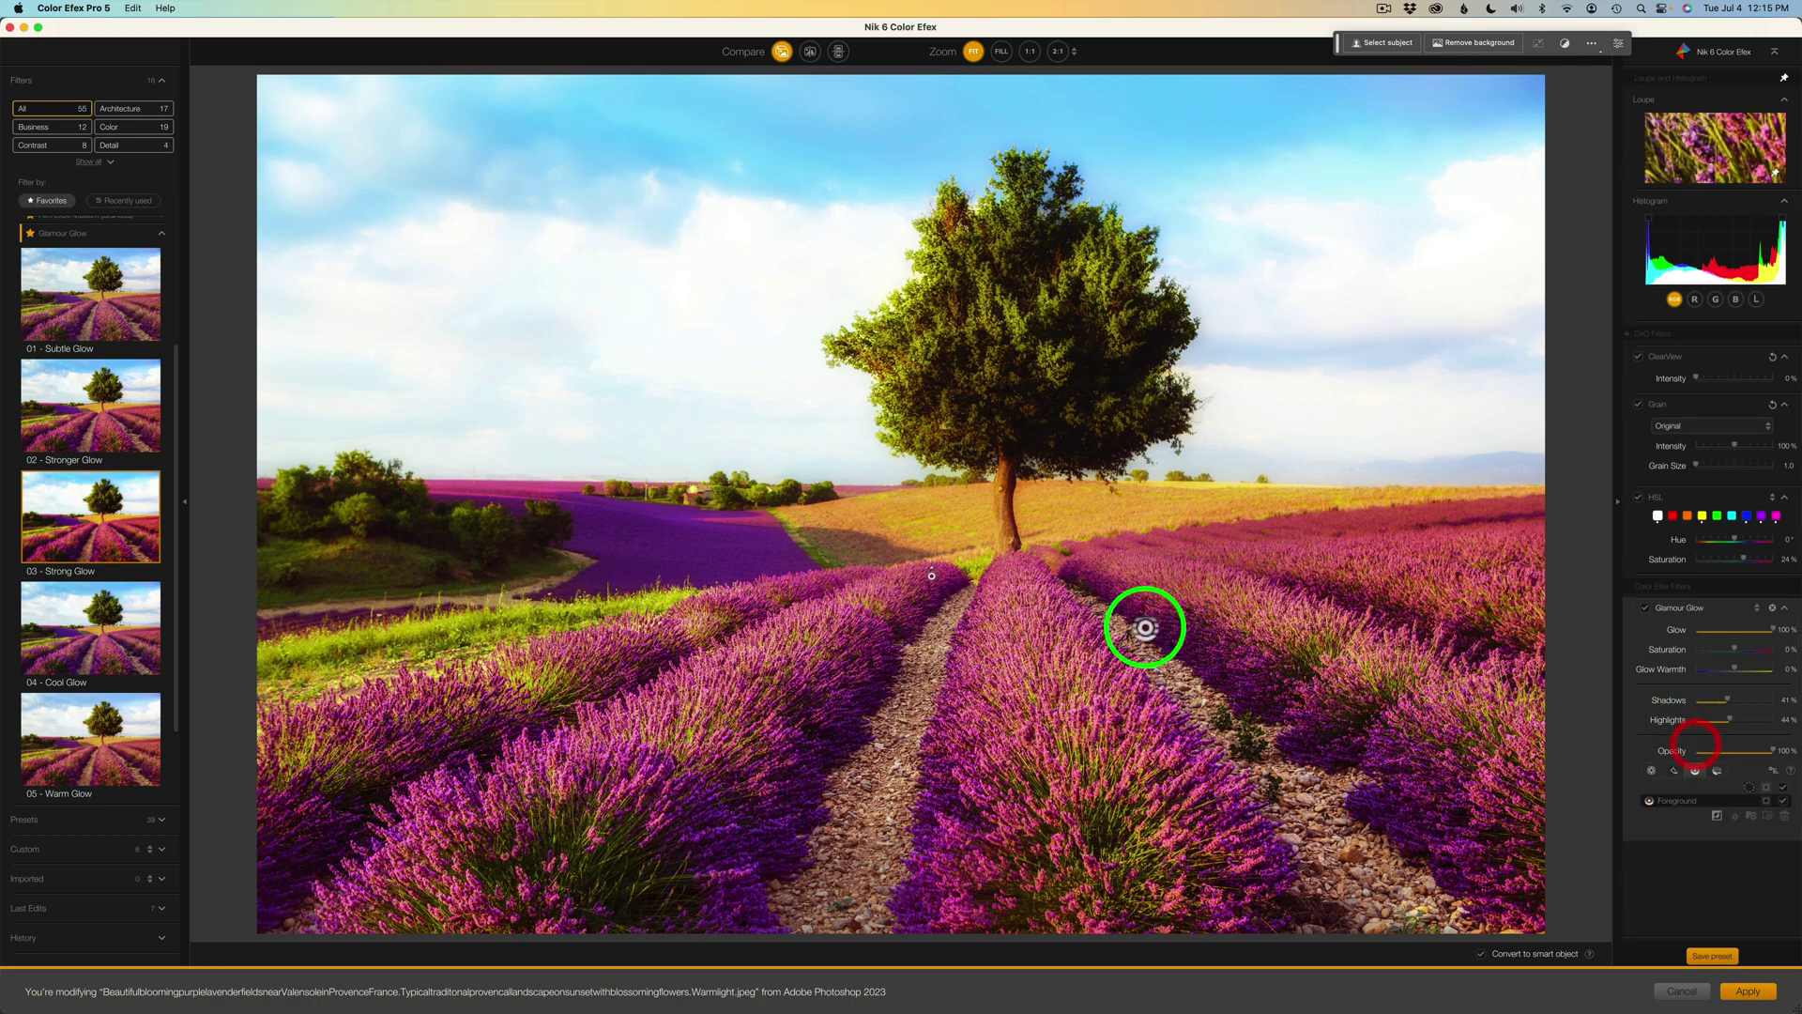
left_click(826, 415)
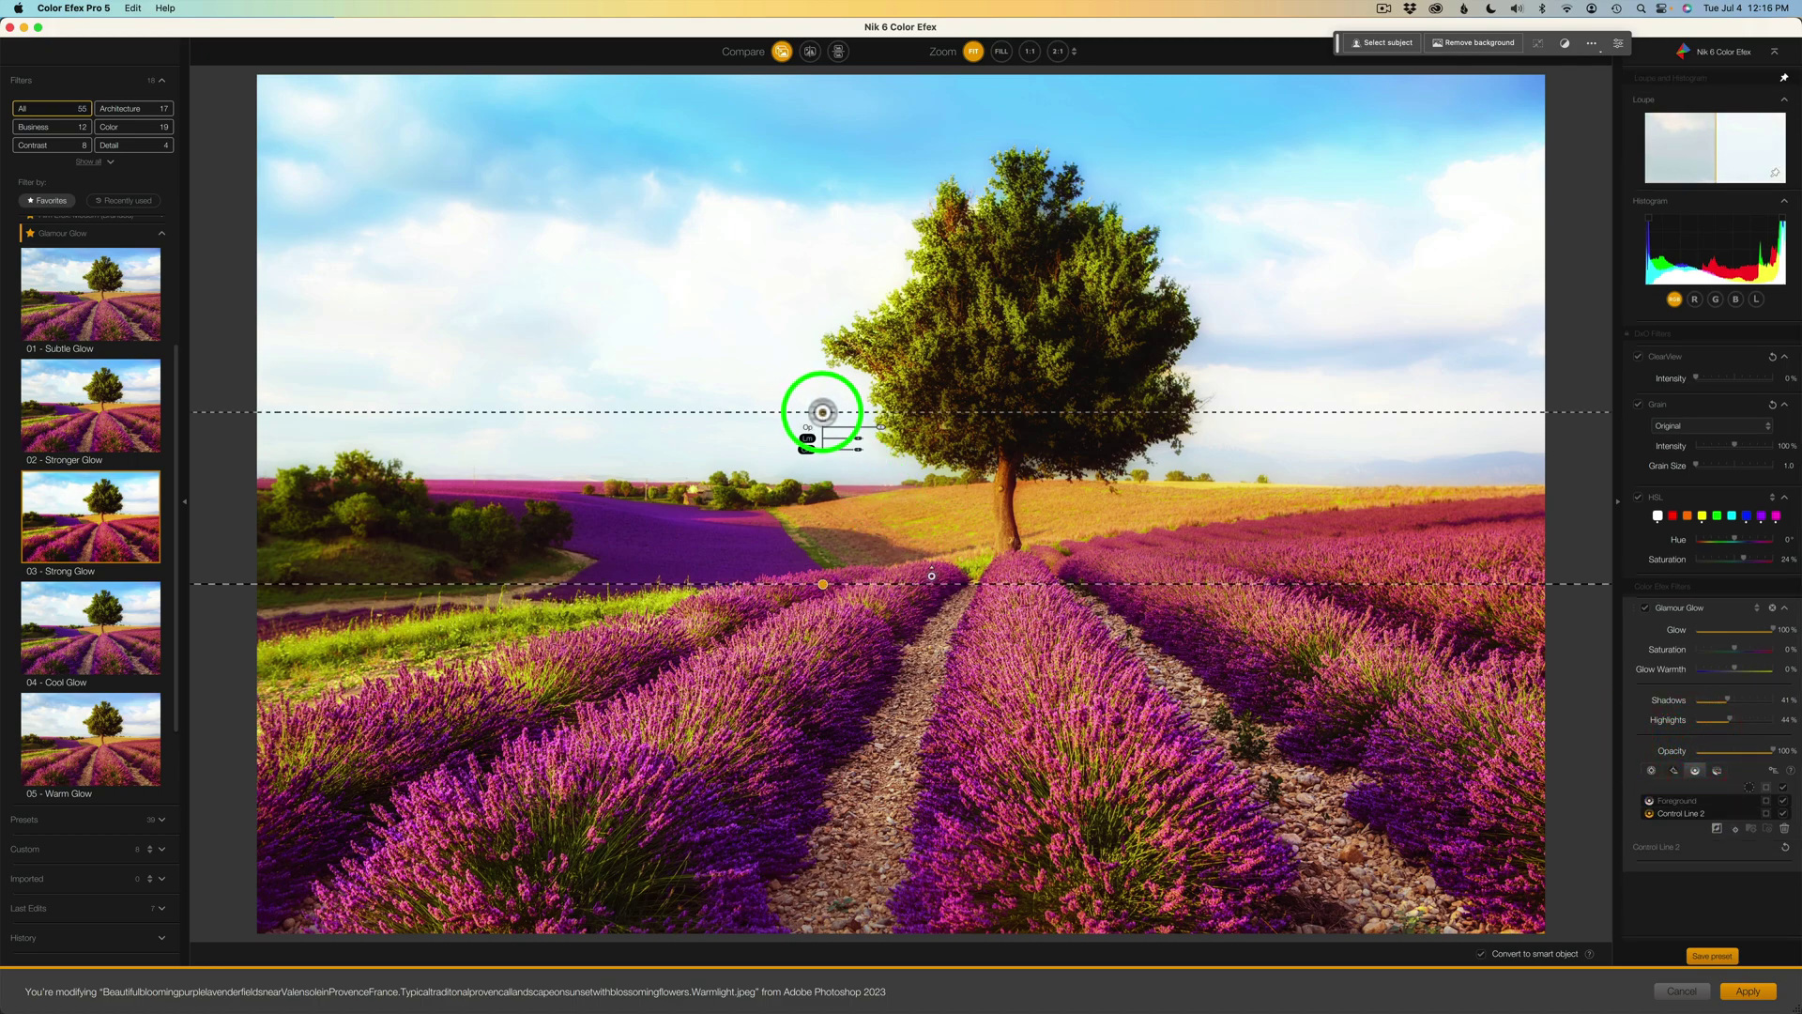
left_click_drag(824, 441, 822, 539)
left_click(823, 413)
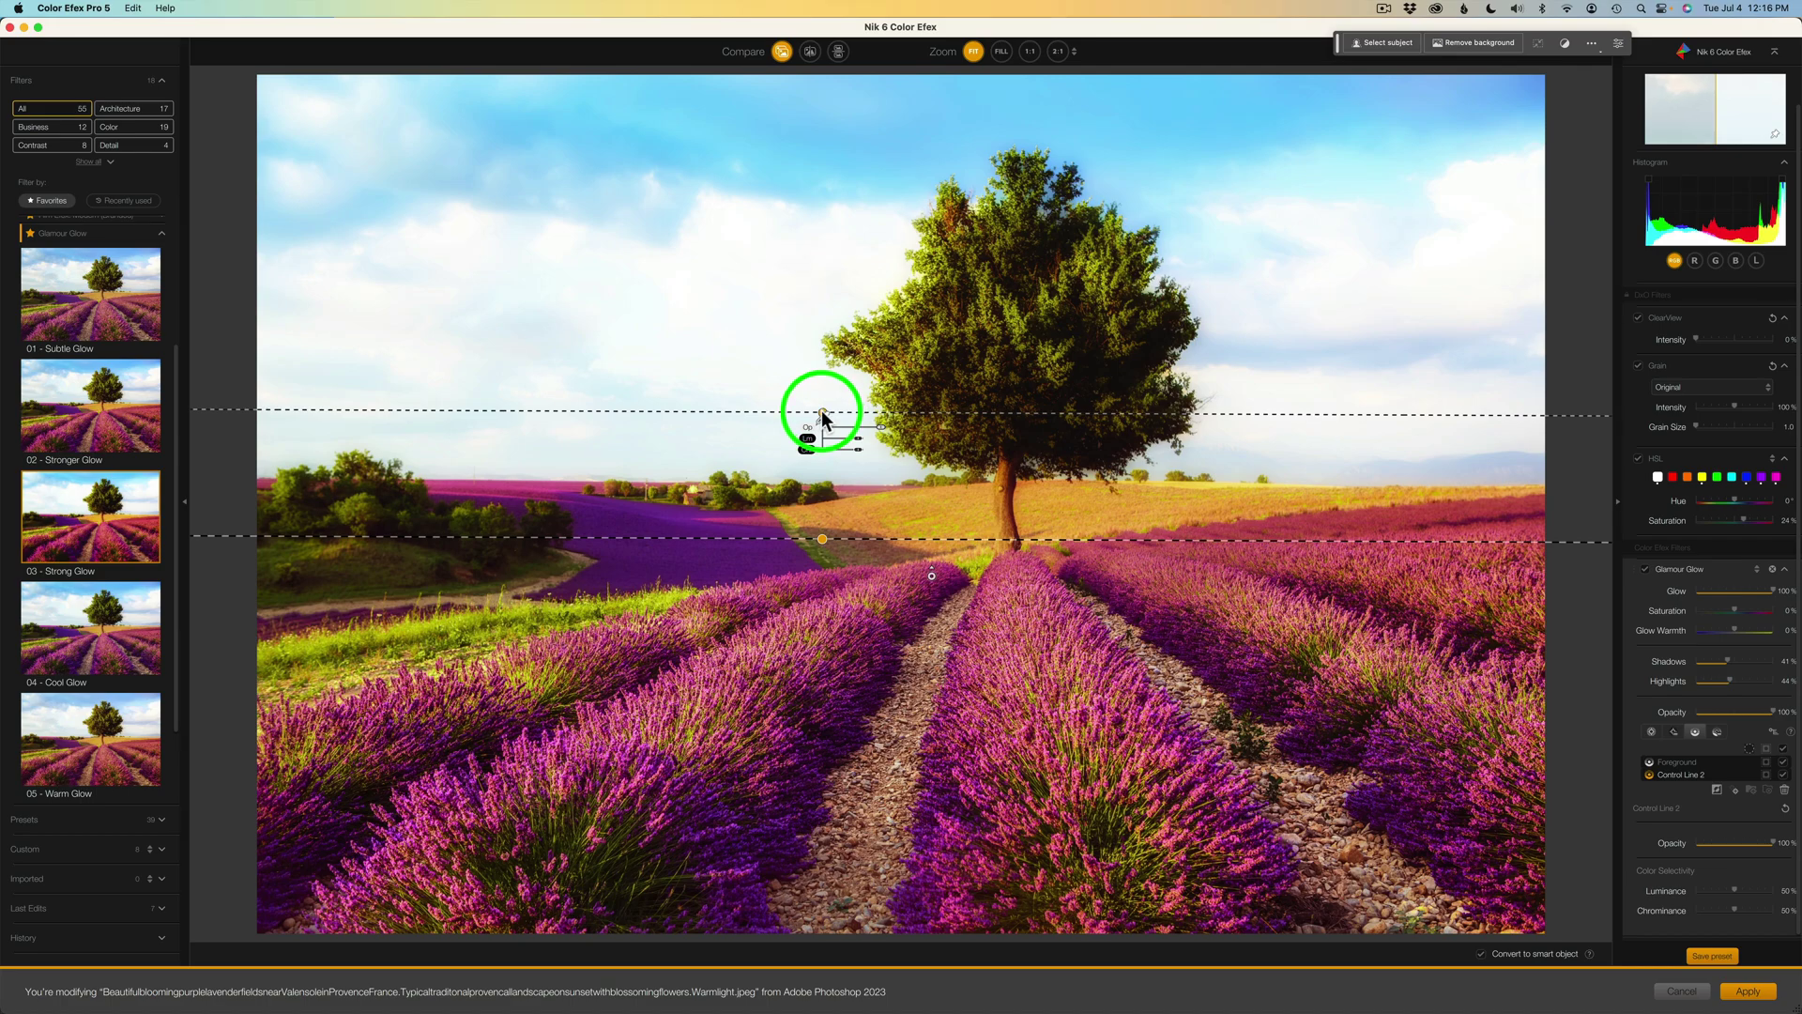
left_click(822, 414)
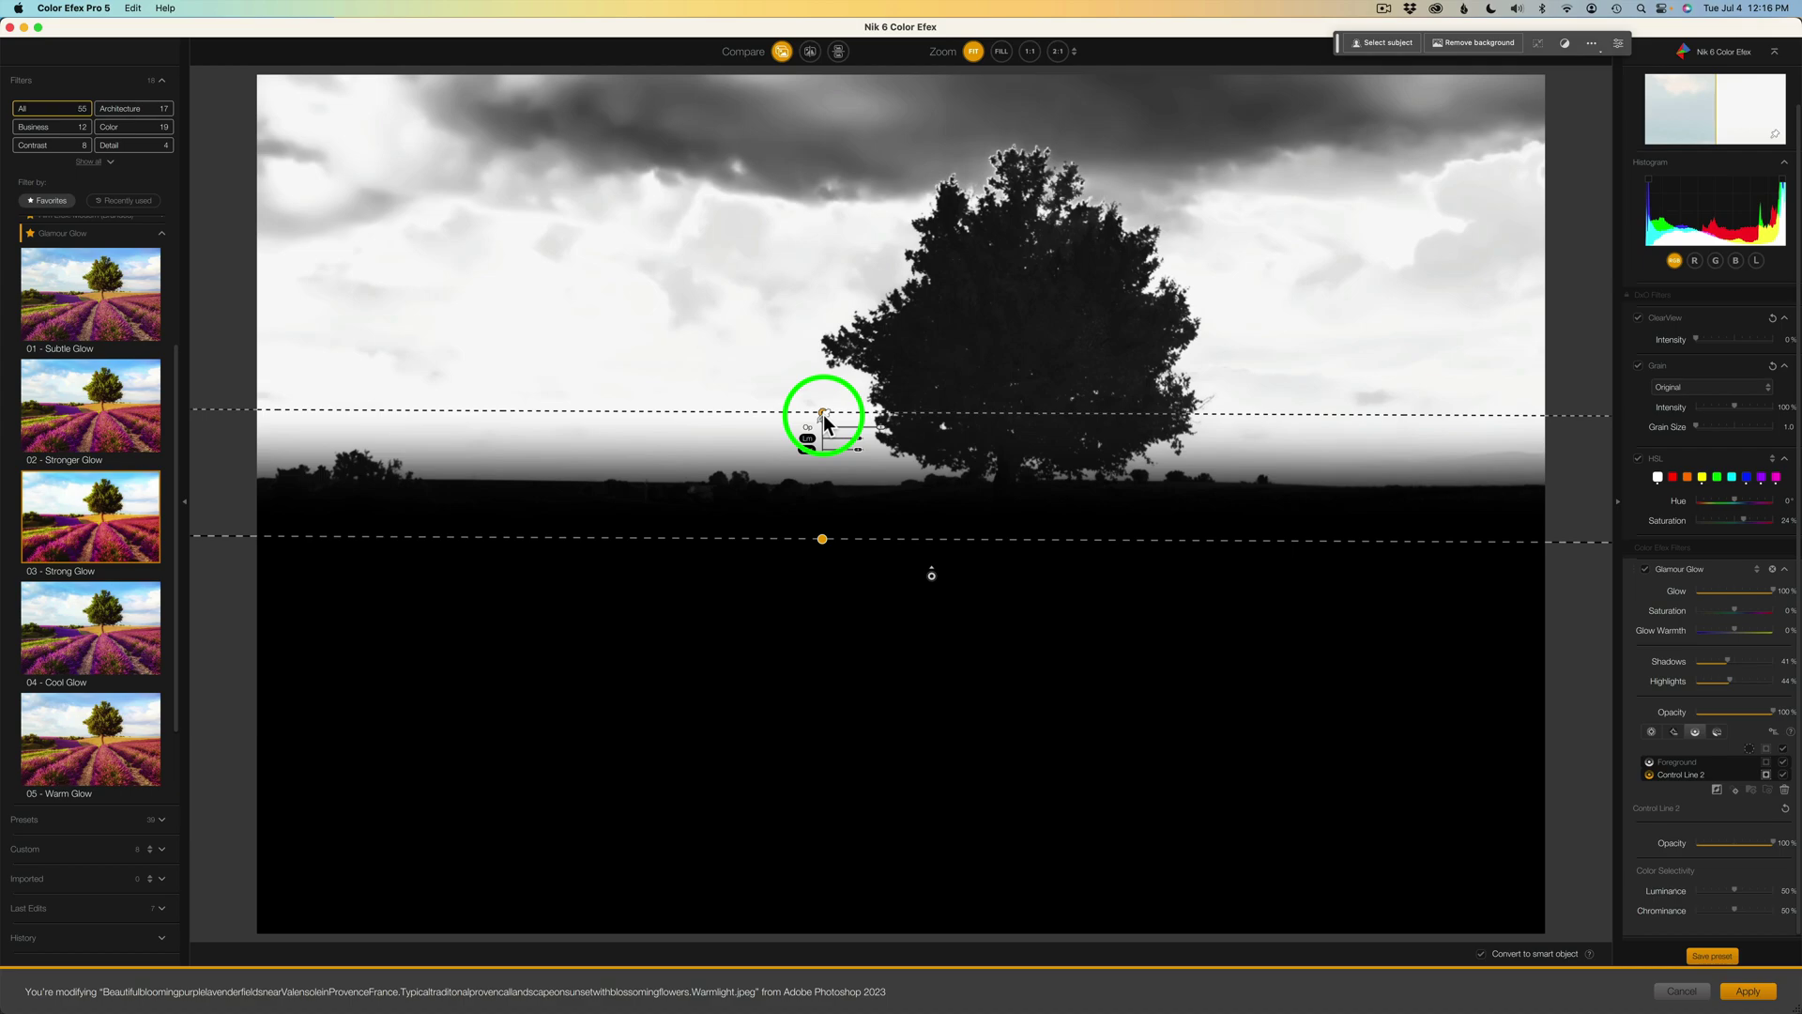
left_click(824, 414)
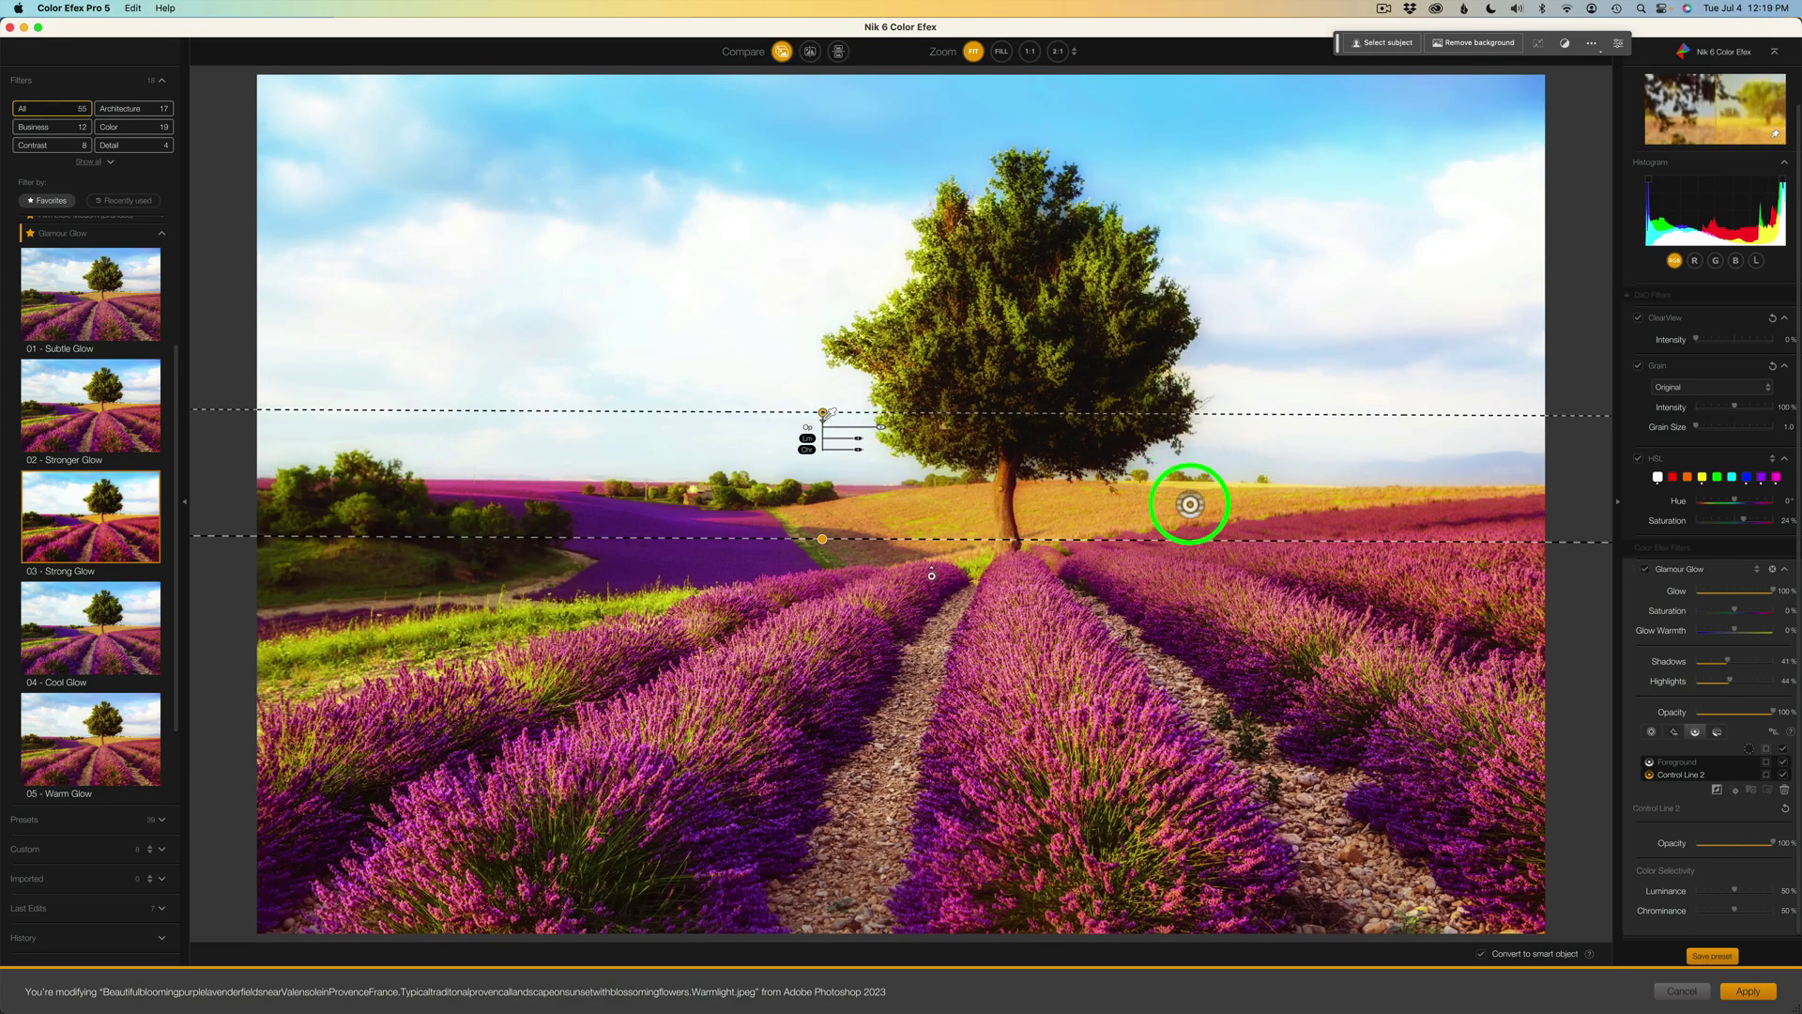
double_click(1693, 775)
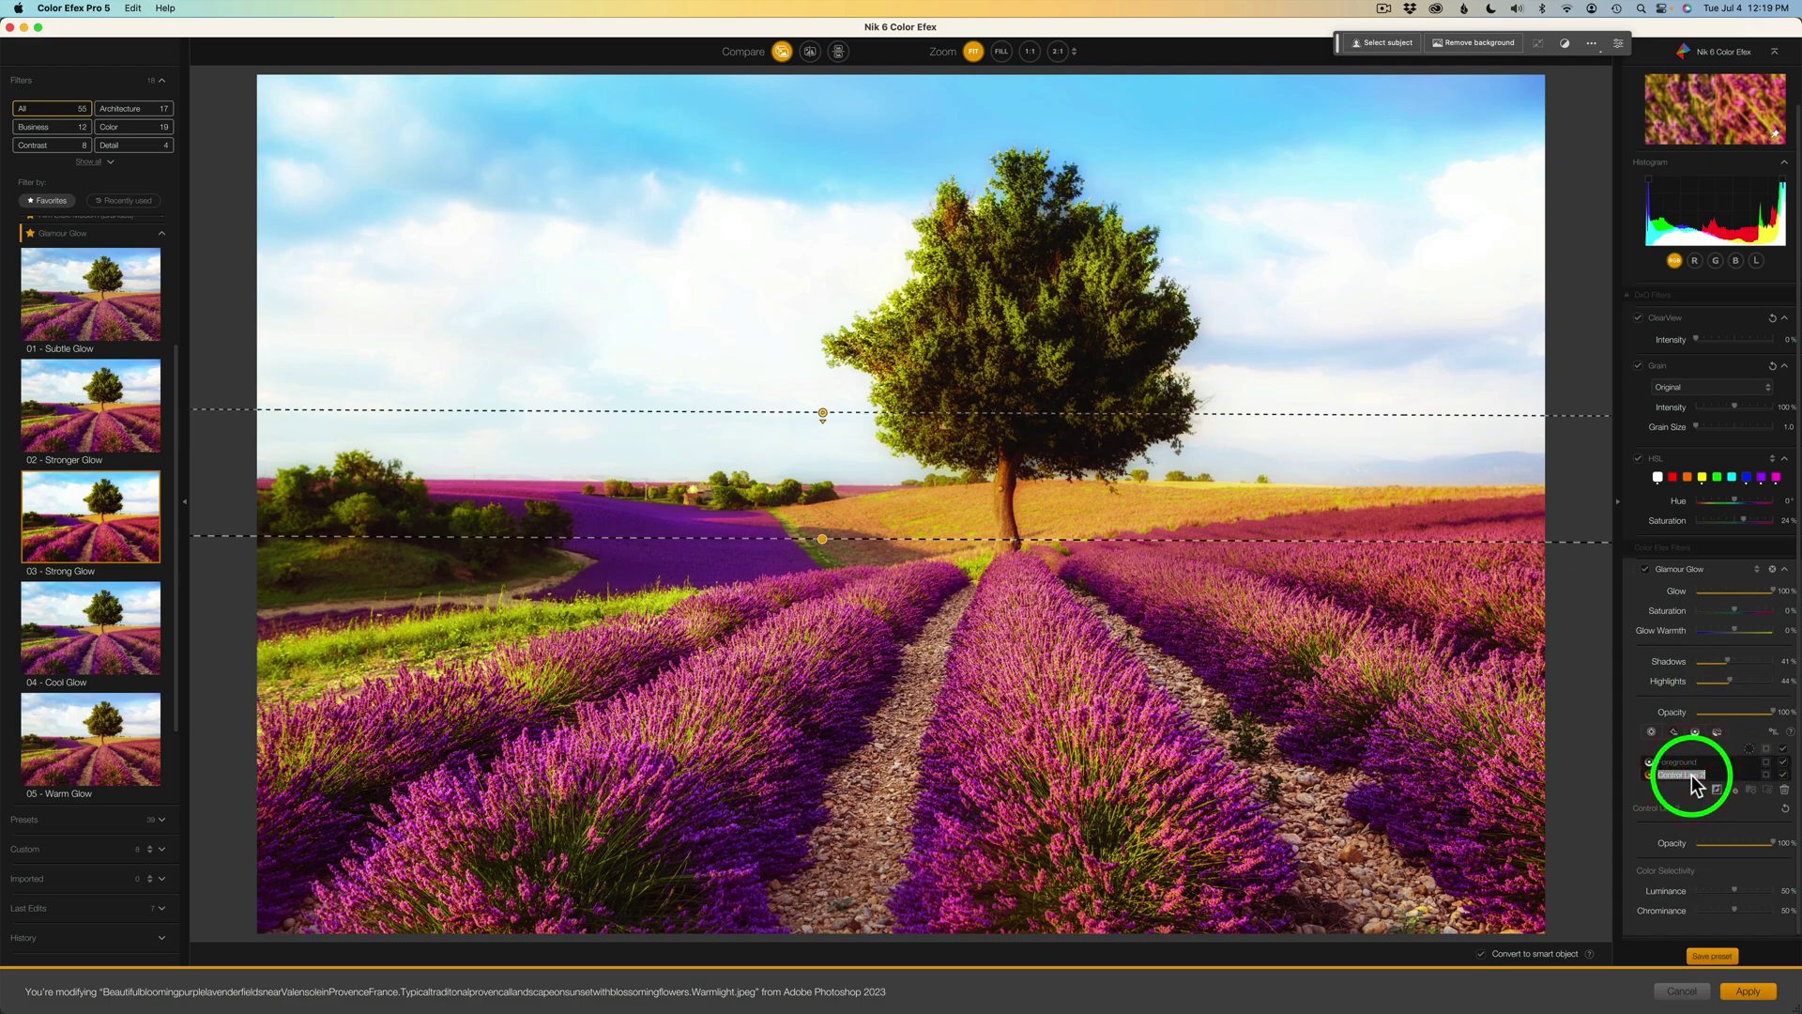
type("Sky")
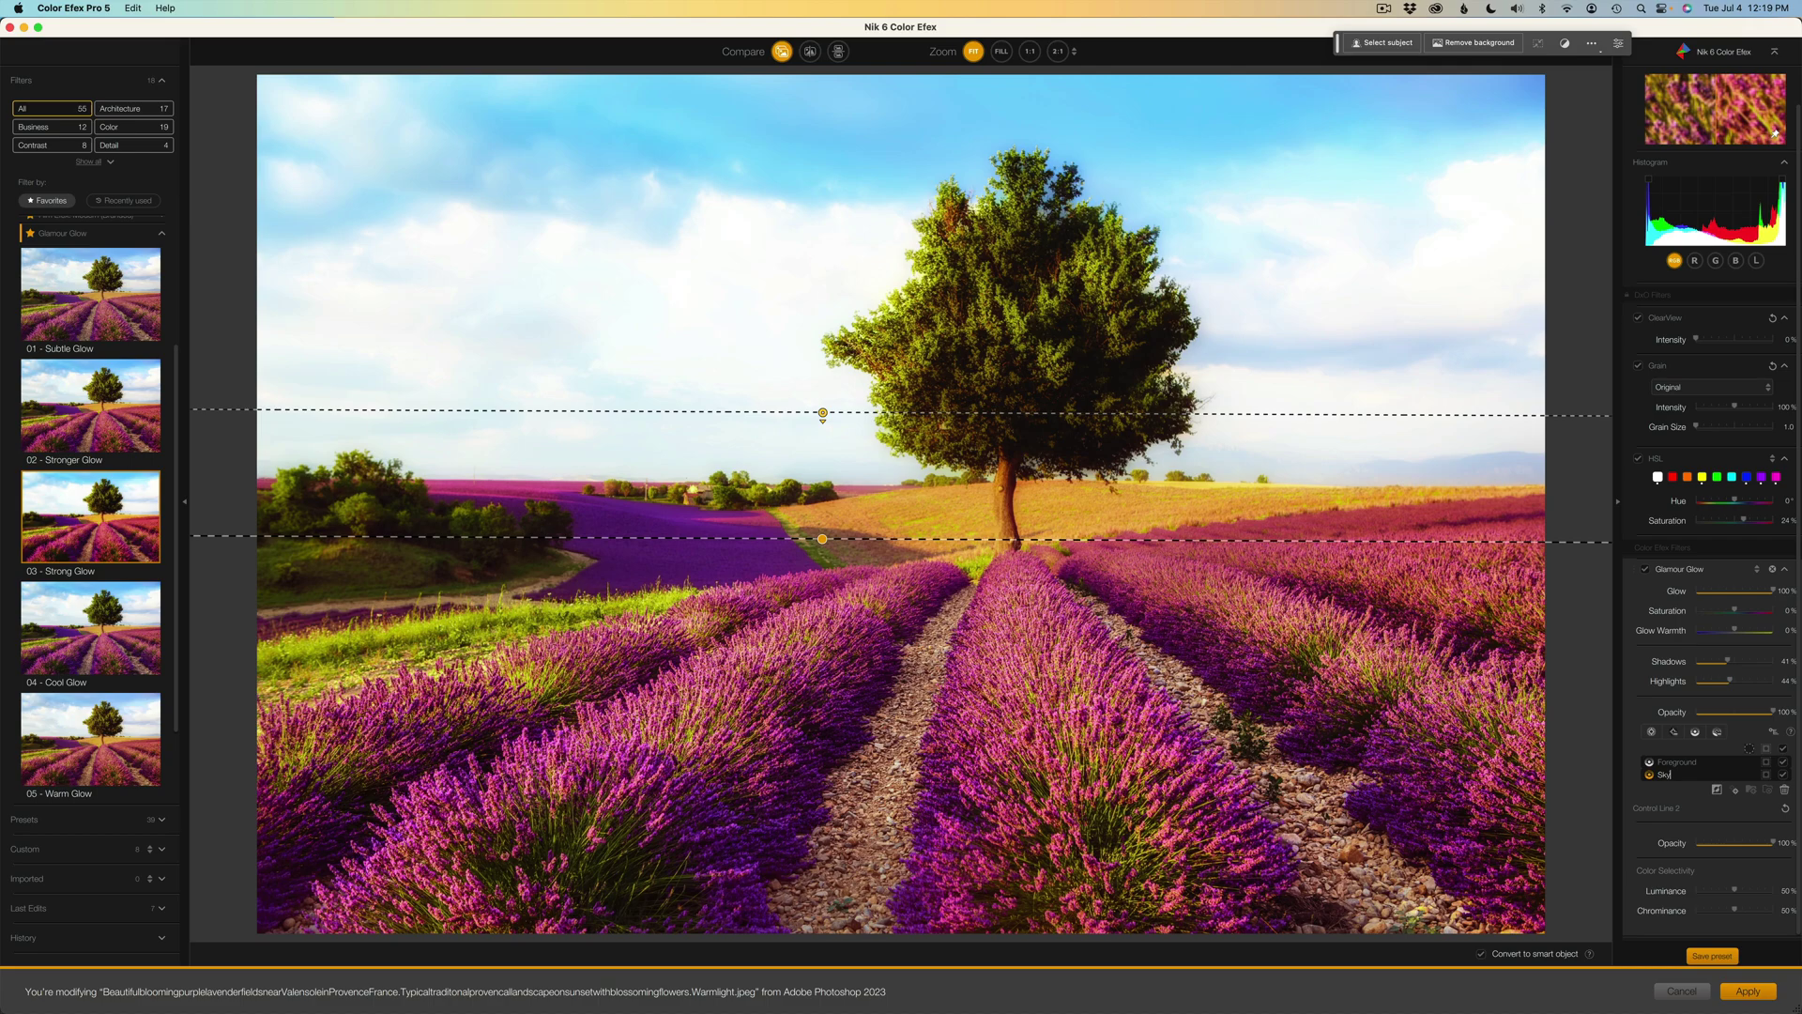
- Sample the upper sky for the Sky line with its mask shown, then set Luminance to 48 %, Chrominance to 41 % and opacity to about 48 %
left_click(1768, 782)
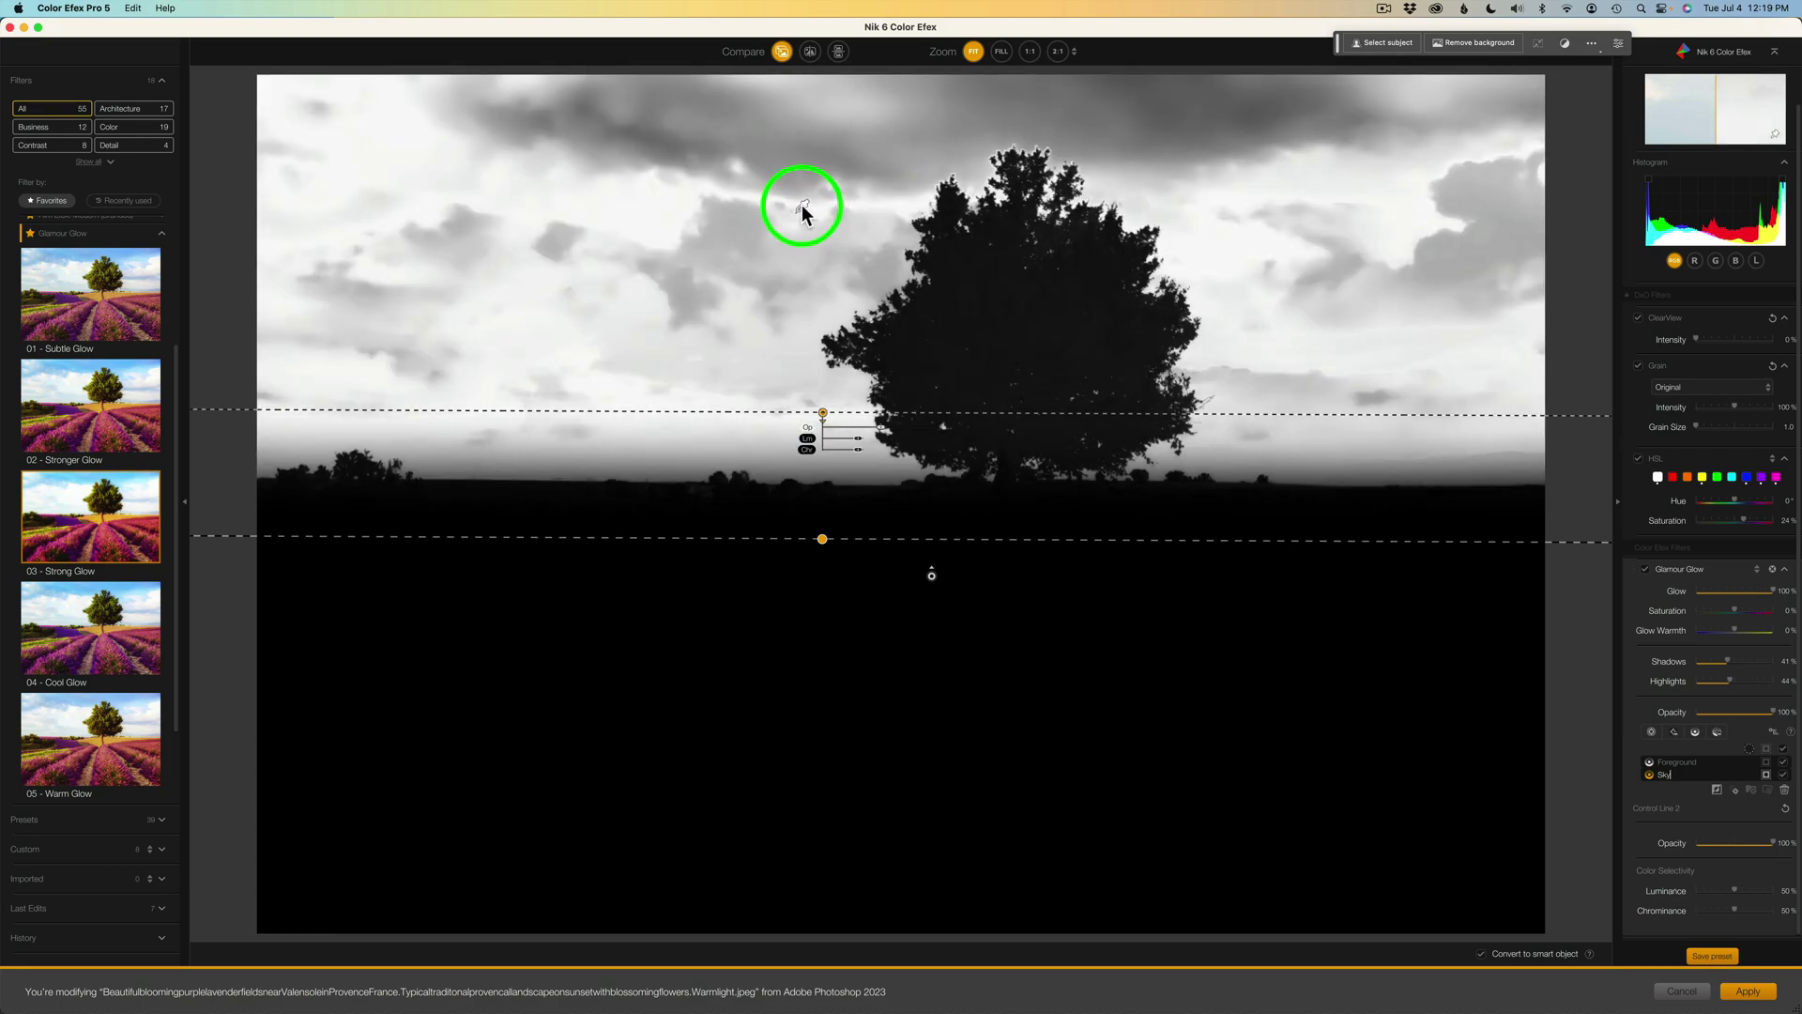
left_click(803, 207)
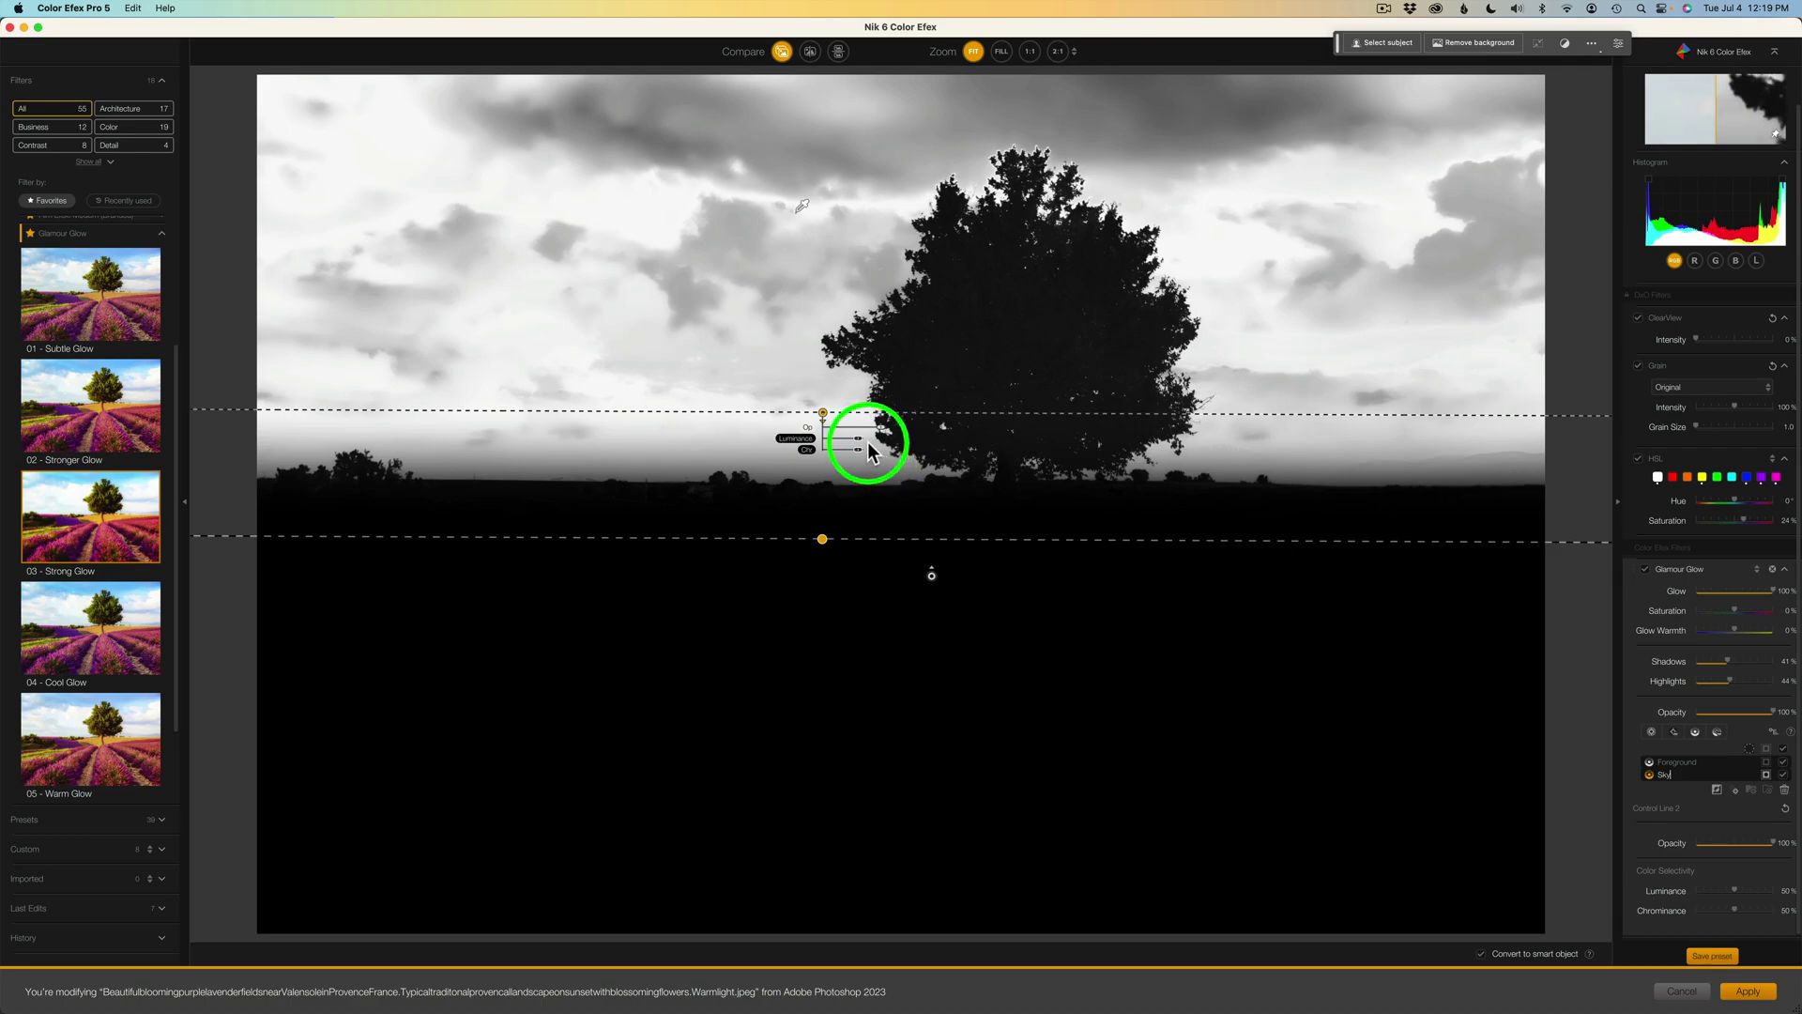
left_click_drag(856, 438, 861, 452)
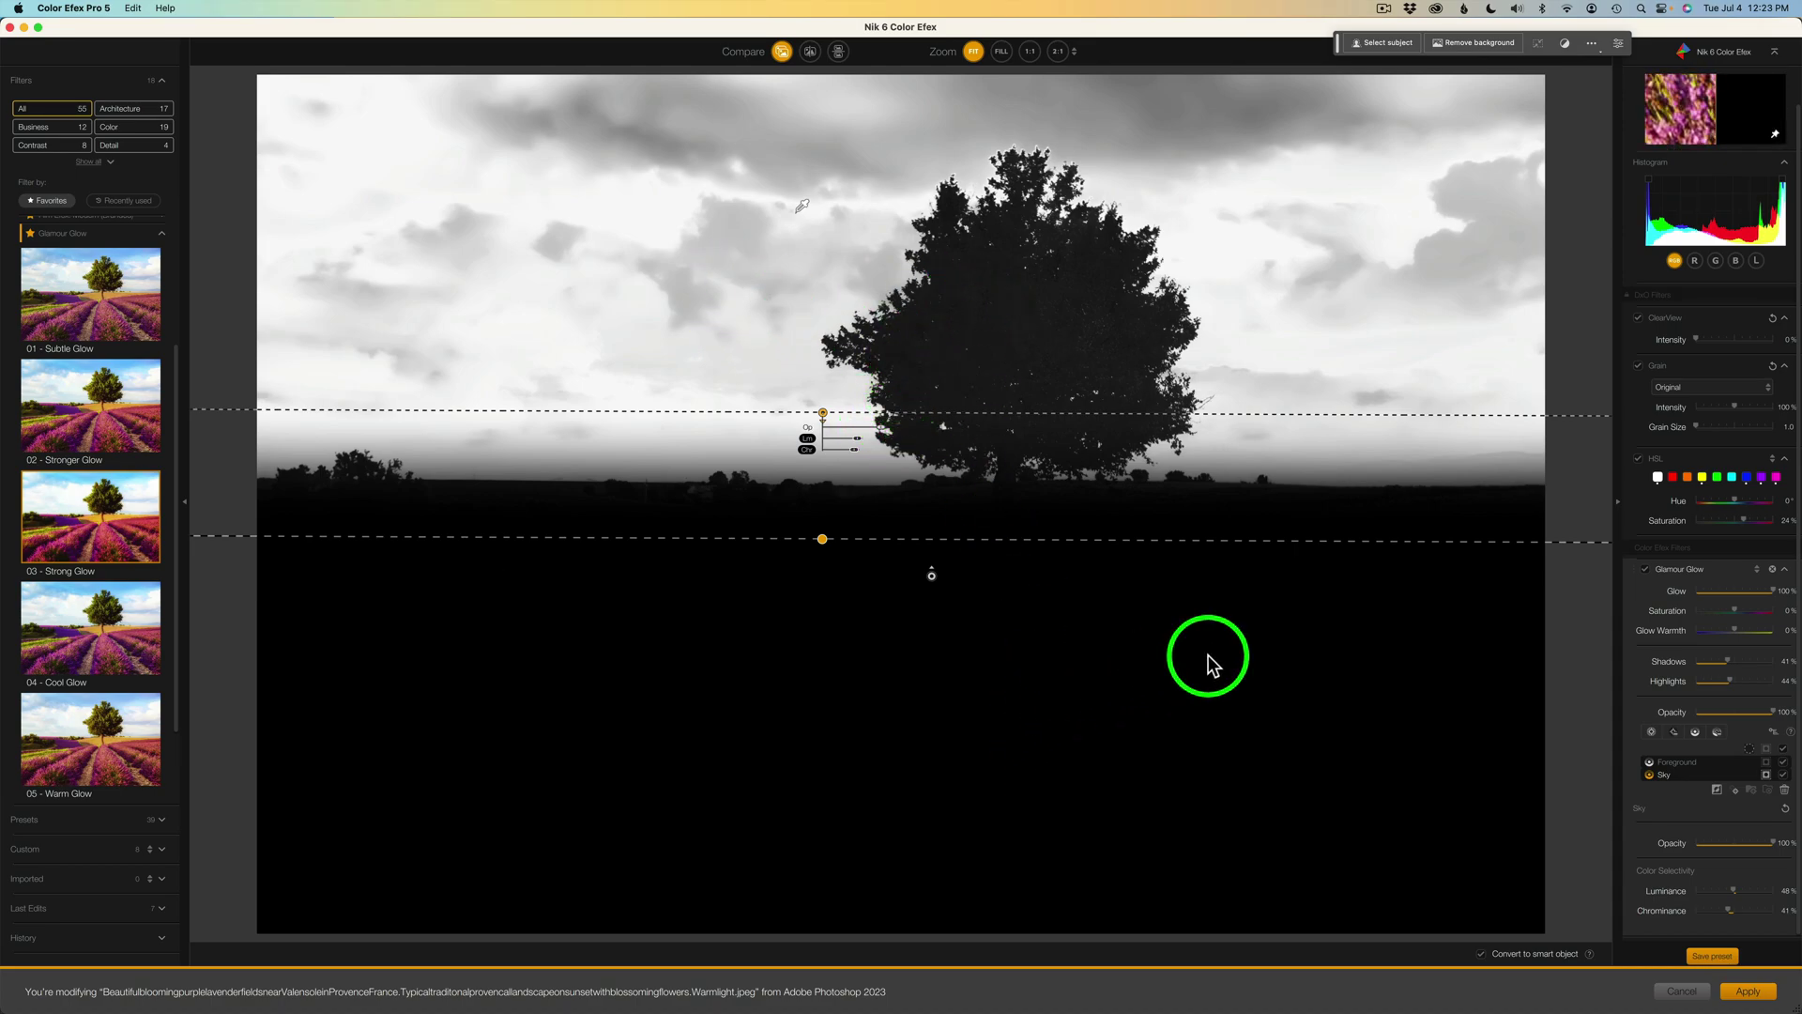
left_click(1766, 775)
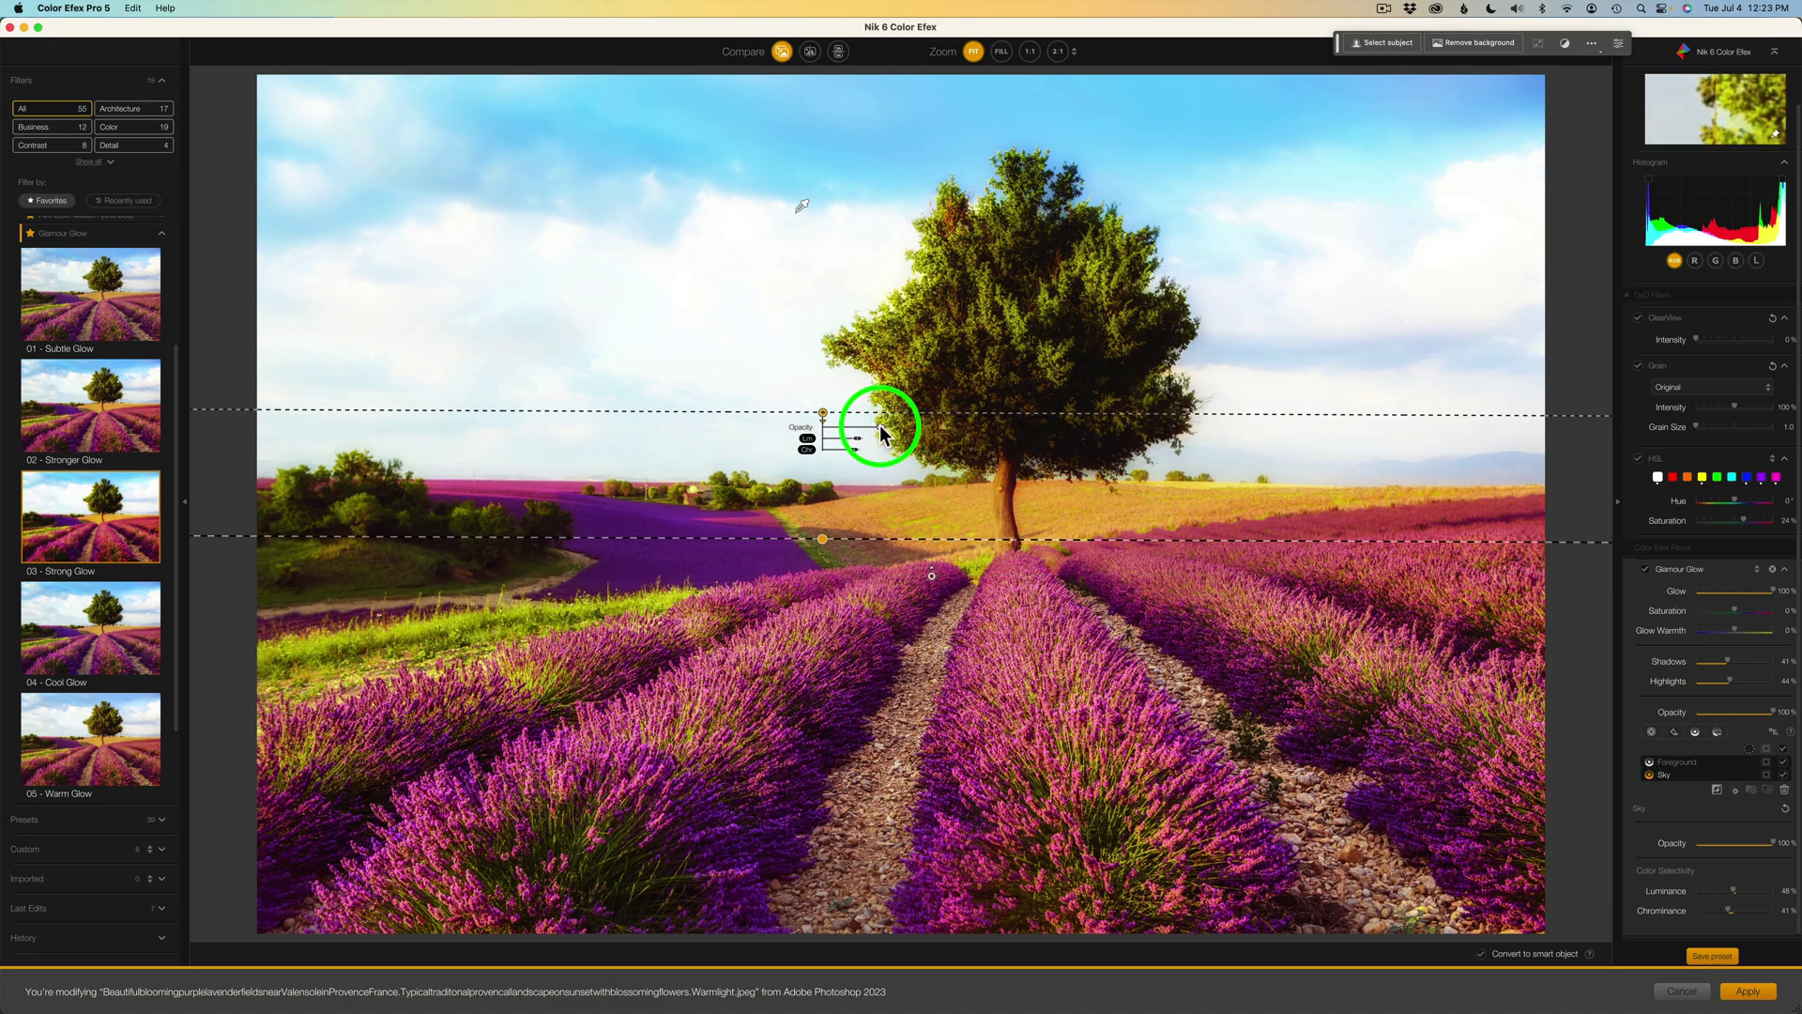
mouse_move(880, 429)
left_mouse_down()
mouse_move(813, 426)
mouse_move(858, 426)
left_mouse_up()
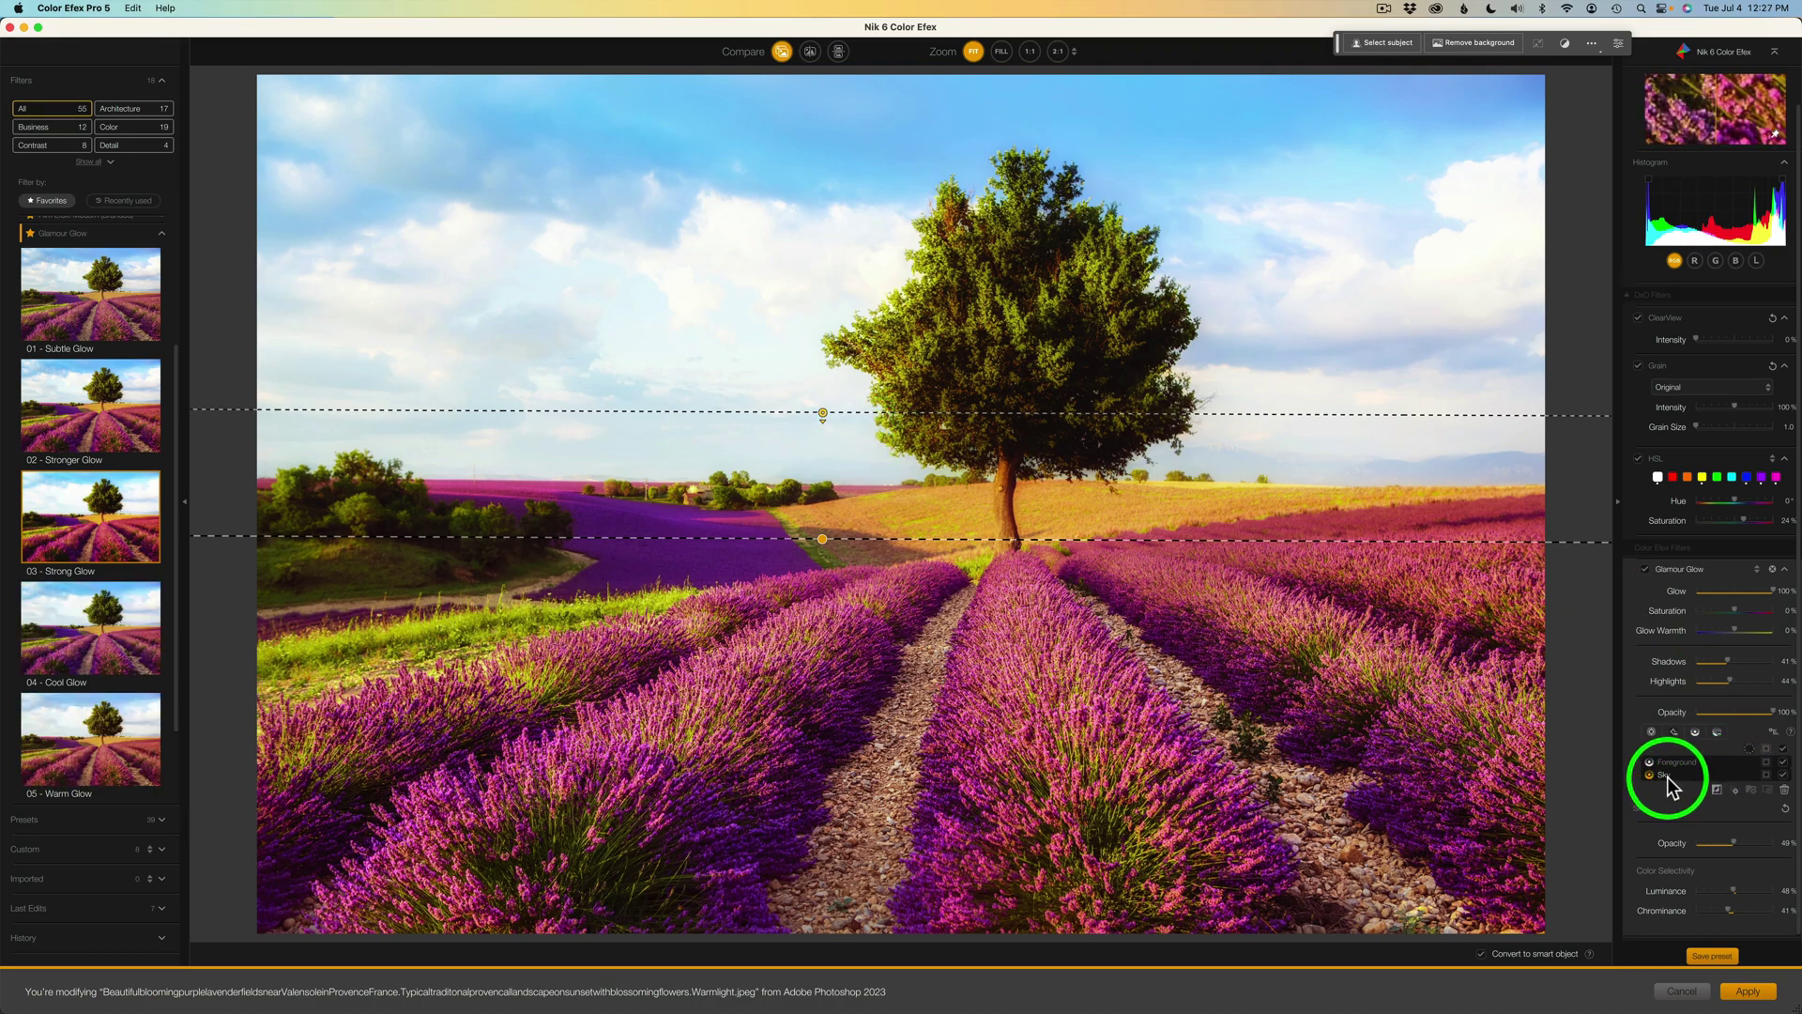
- Compare the photo with and without the Sky and Foreground adjustments, and against the unedited original
left_click(1783, 775)
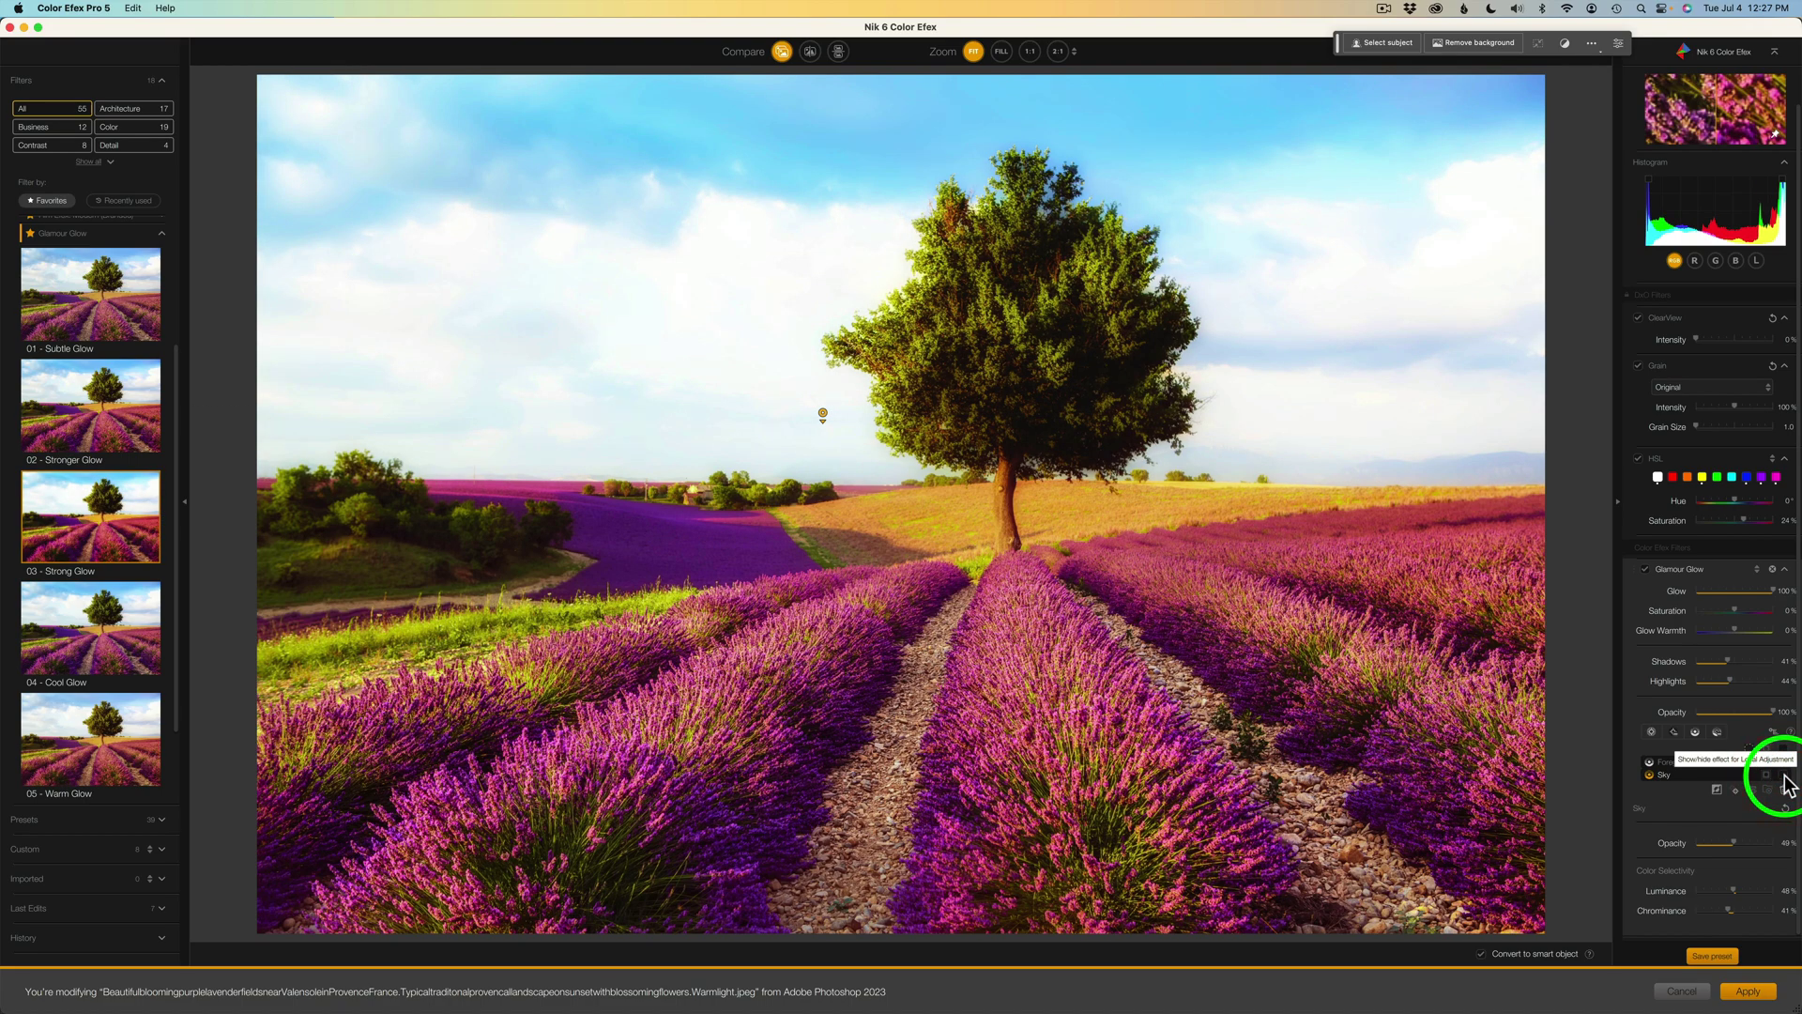
left_click(1784, 776)
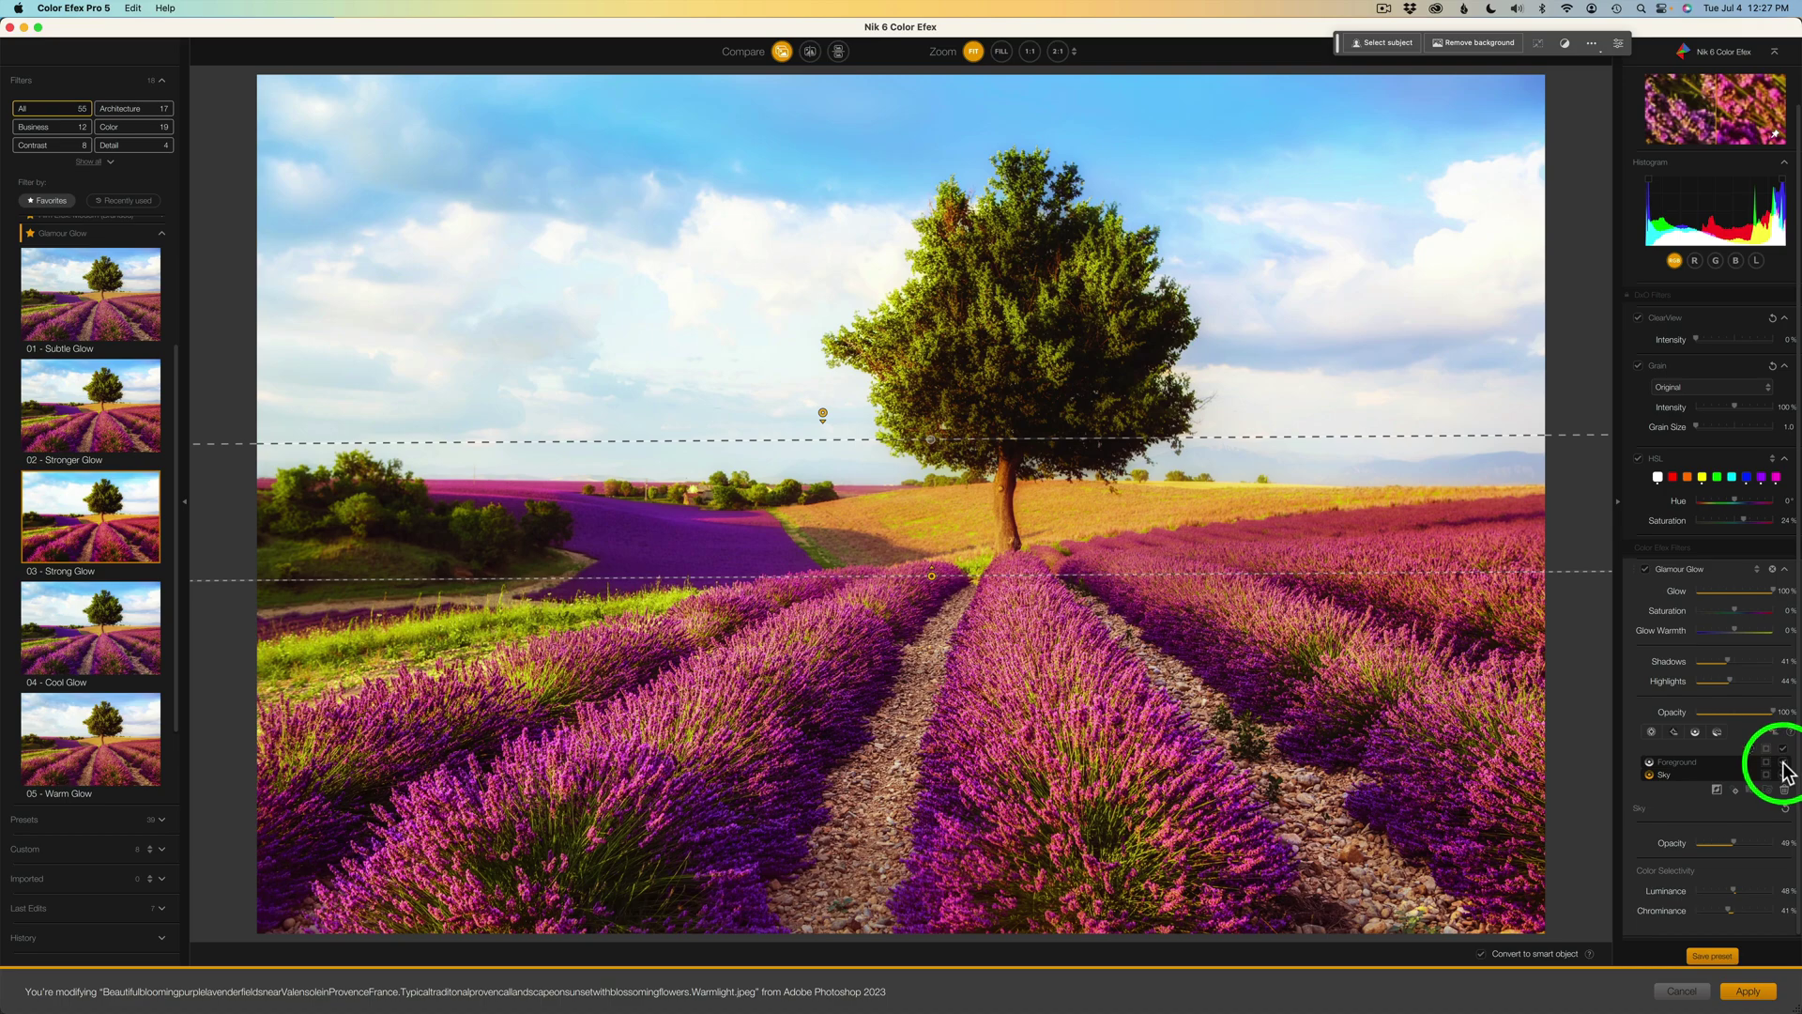
left_click(1784, 763)
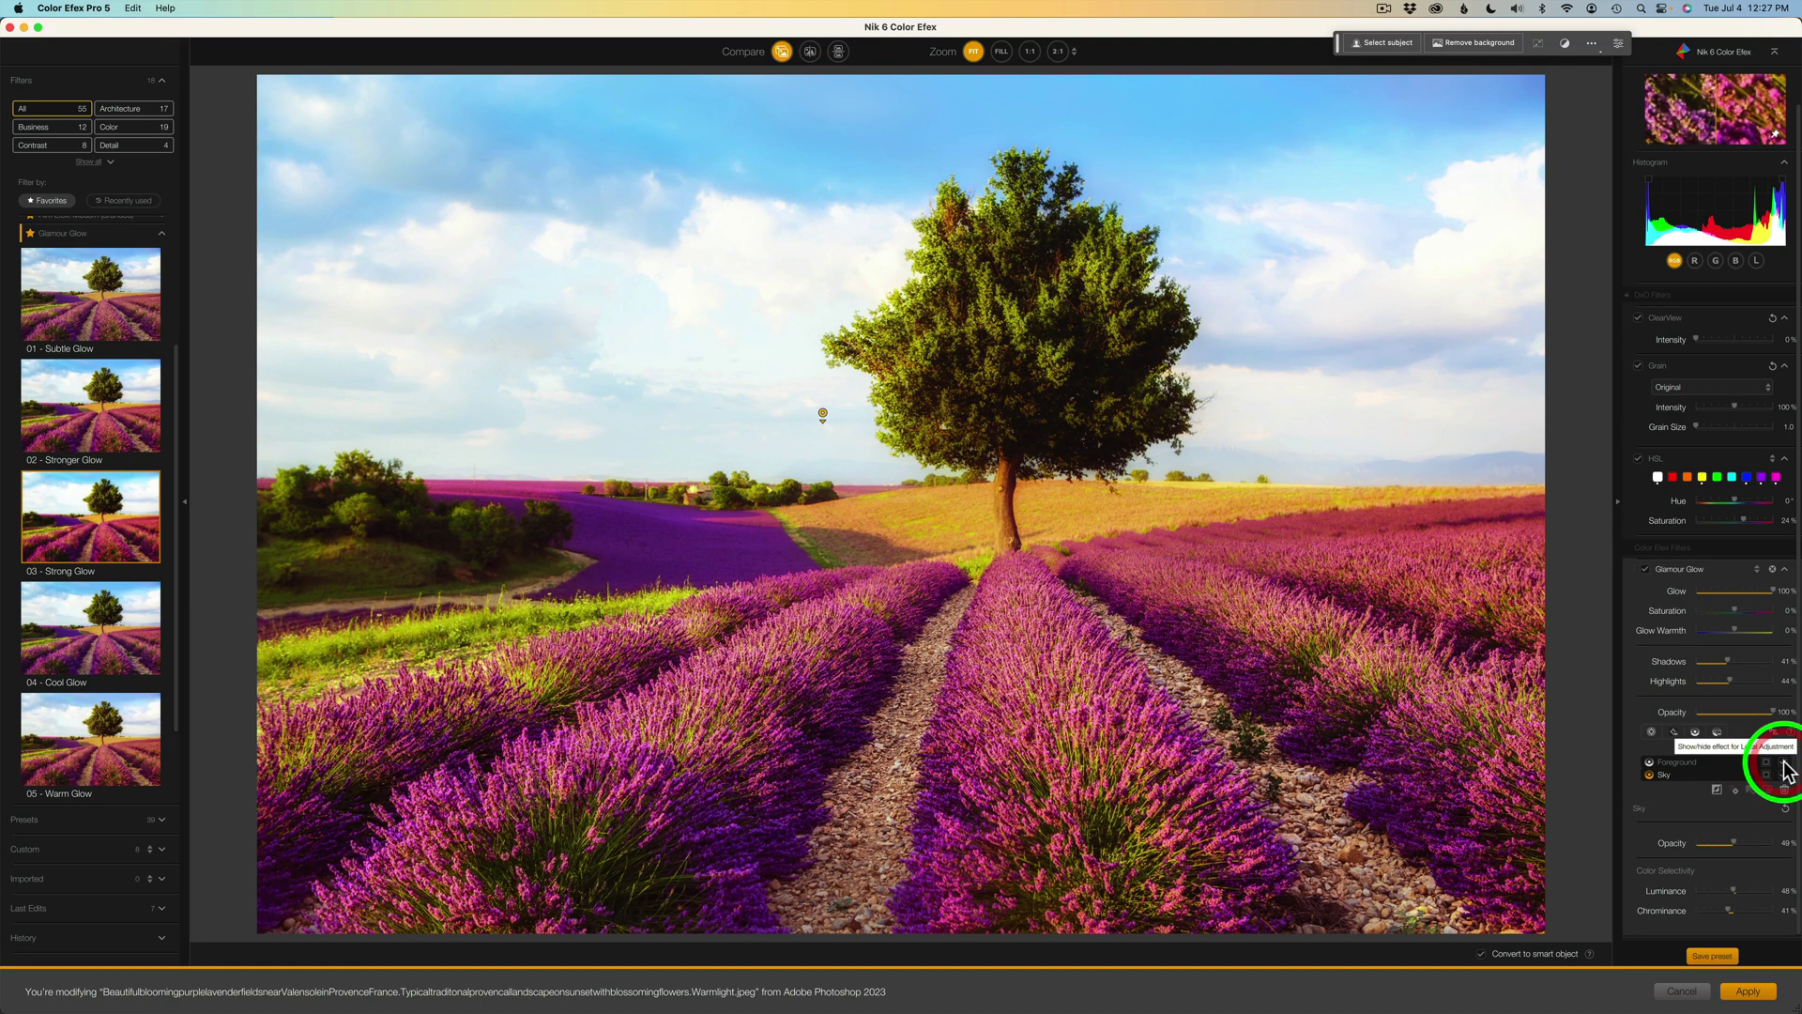
left_click(783, 52)
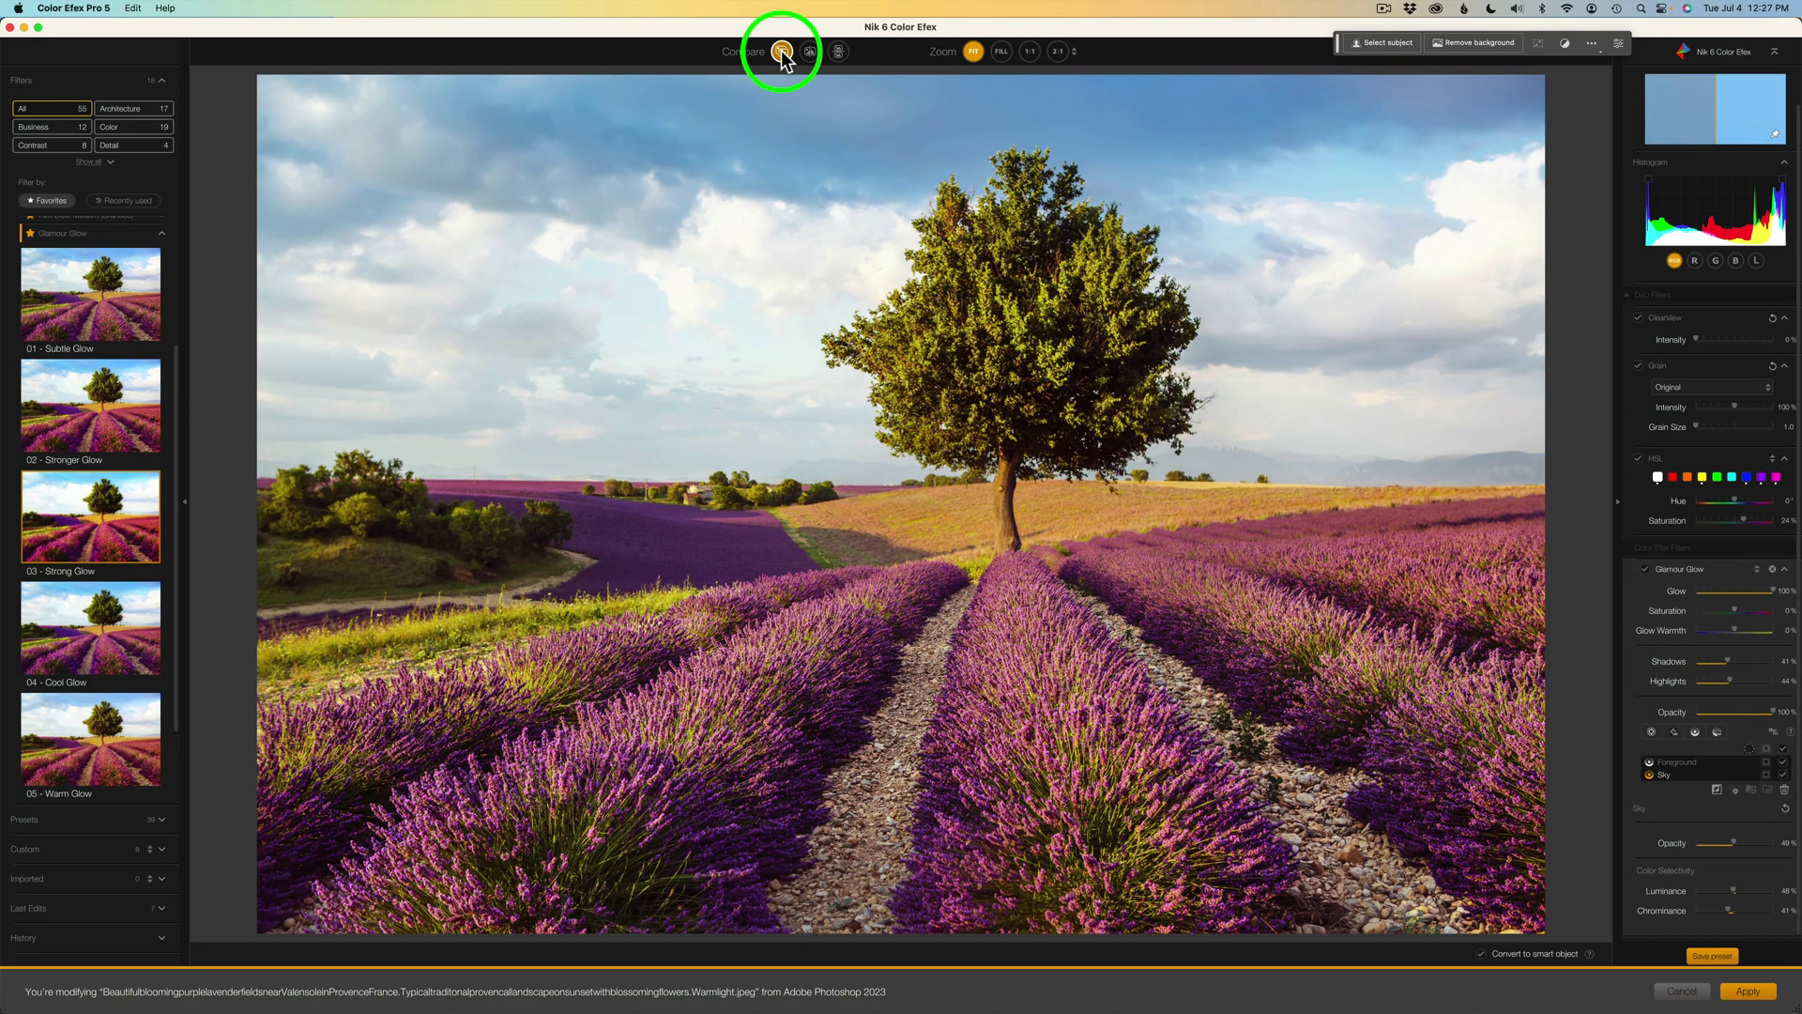
left_click(783, 52)
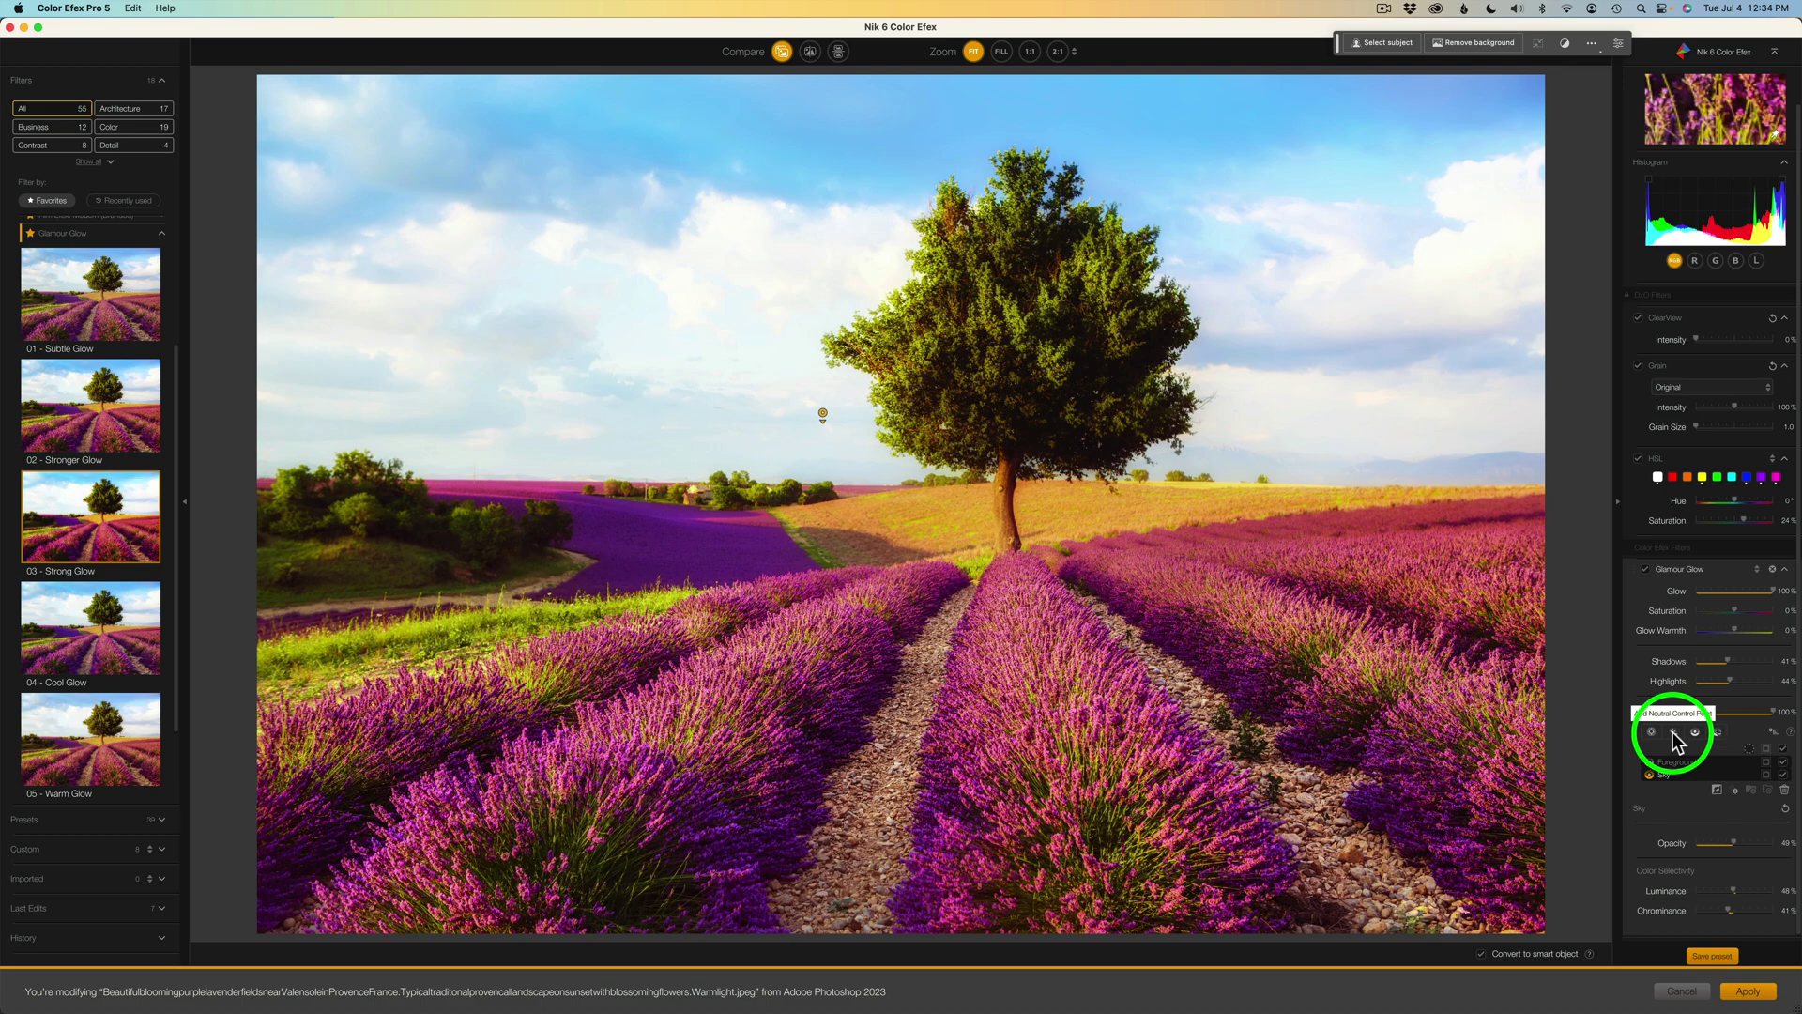
- Add a Glamour Glow control point at the tree's center, enlarge its circle to enclose the whole tree, and check its mask
left_click(1651, 730)
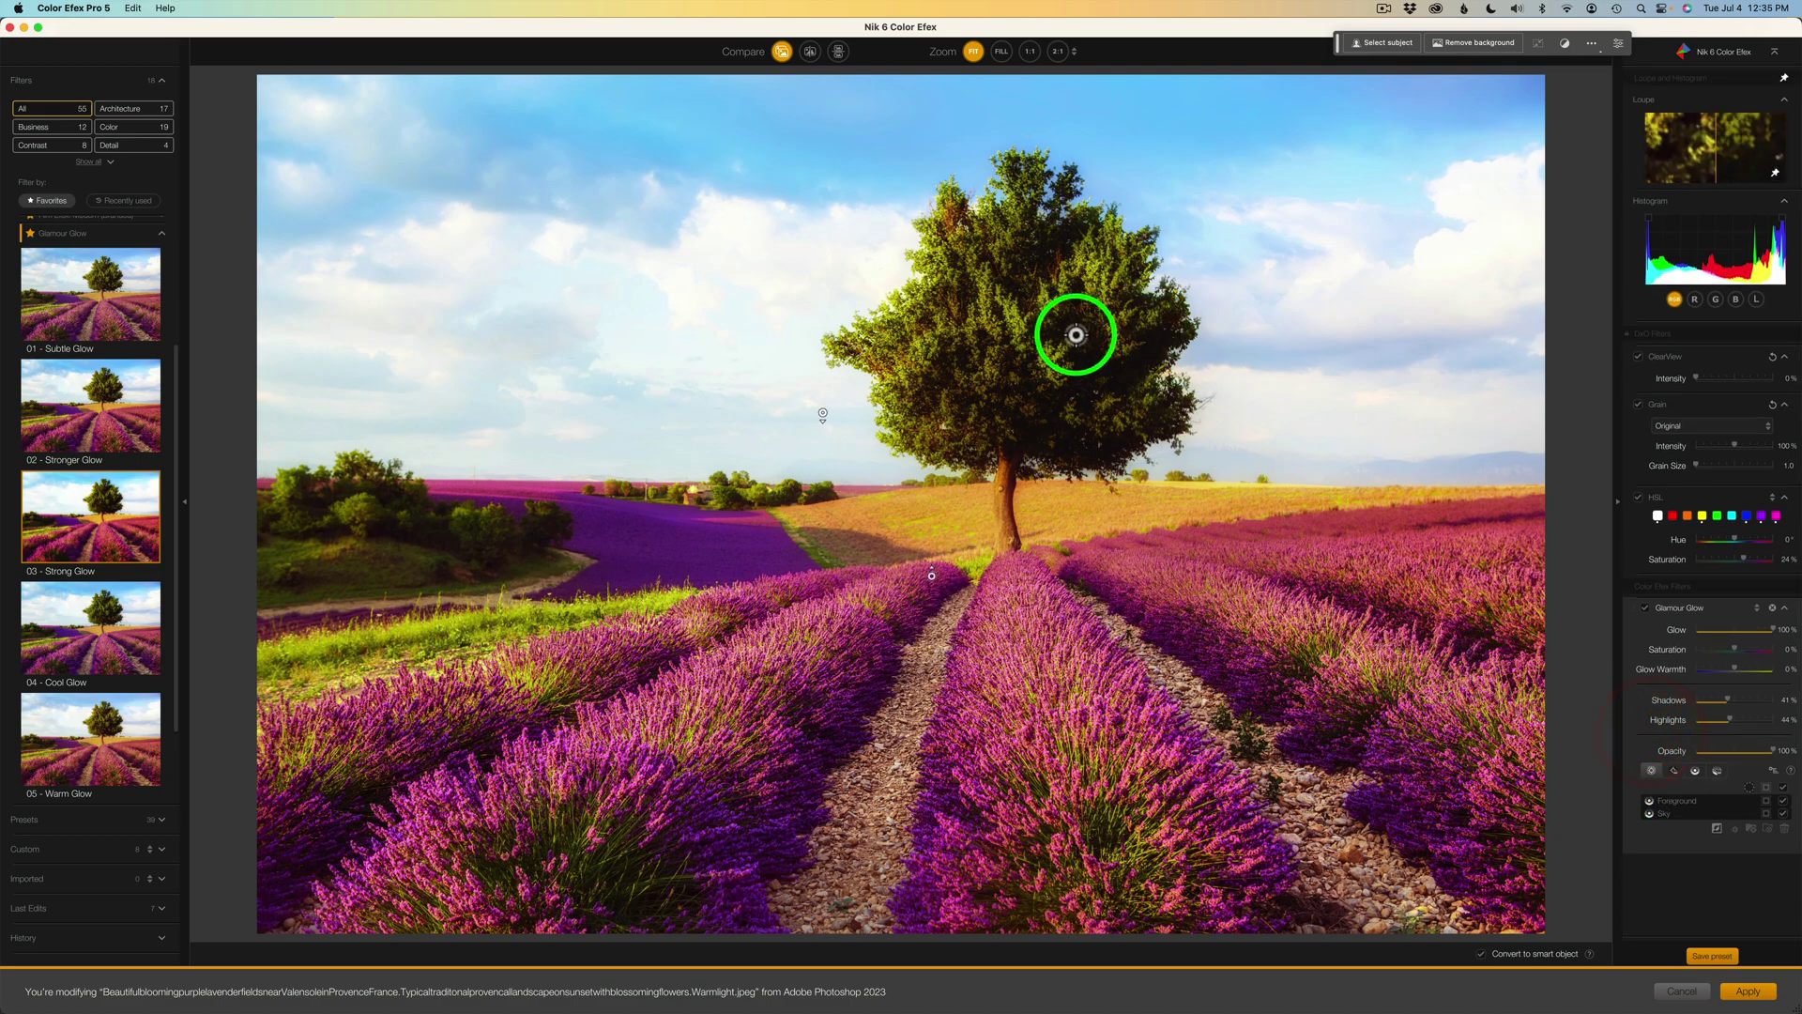
left_click(1020, 329)
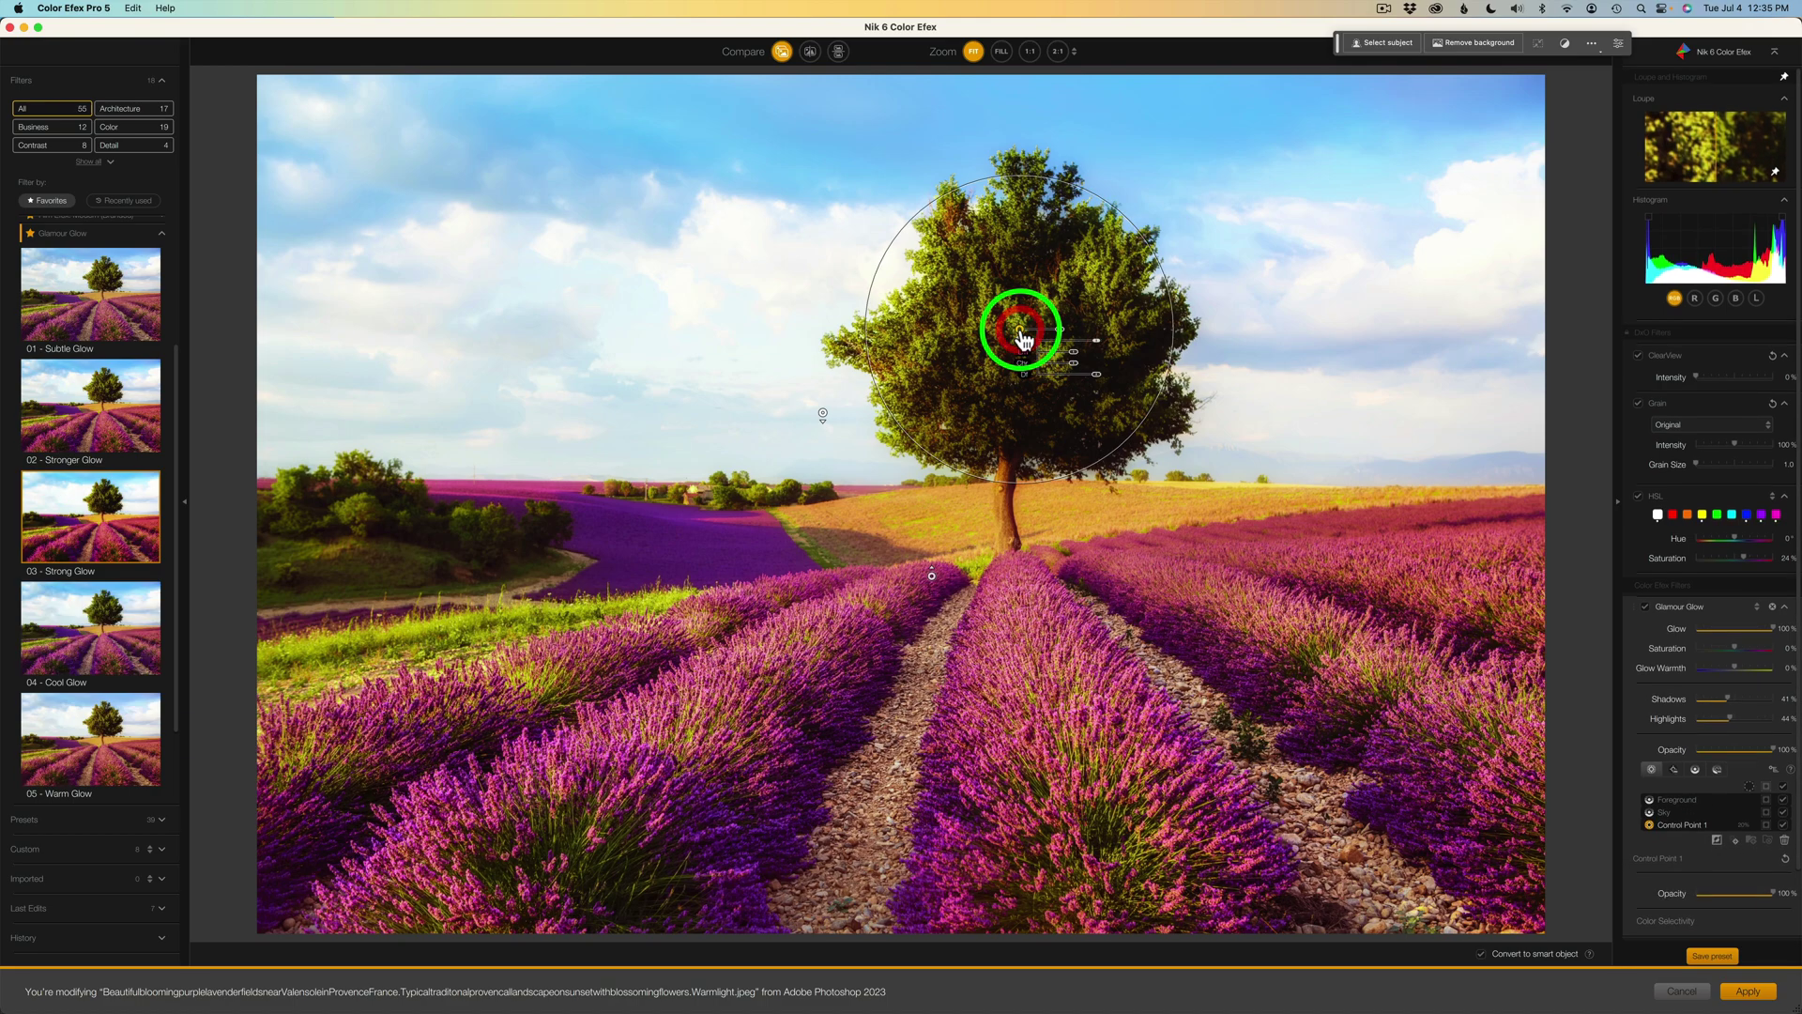
left_click_drag(1057, 330, 1075, 334)
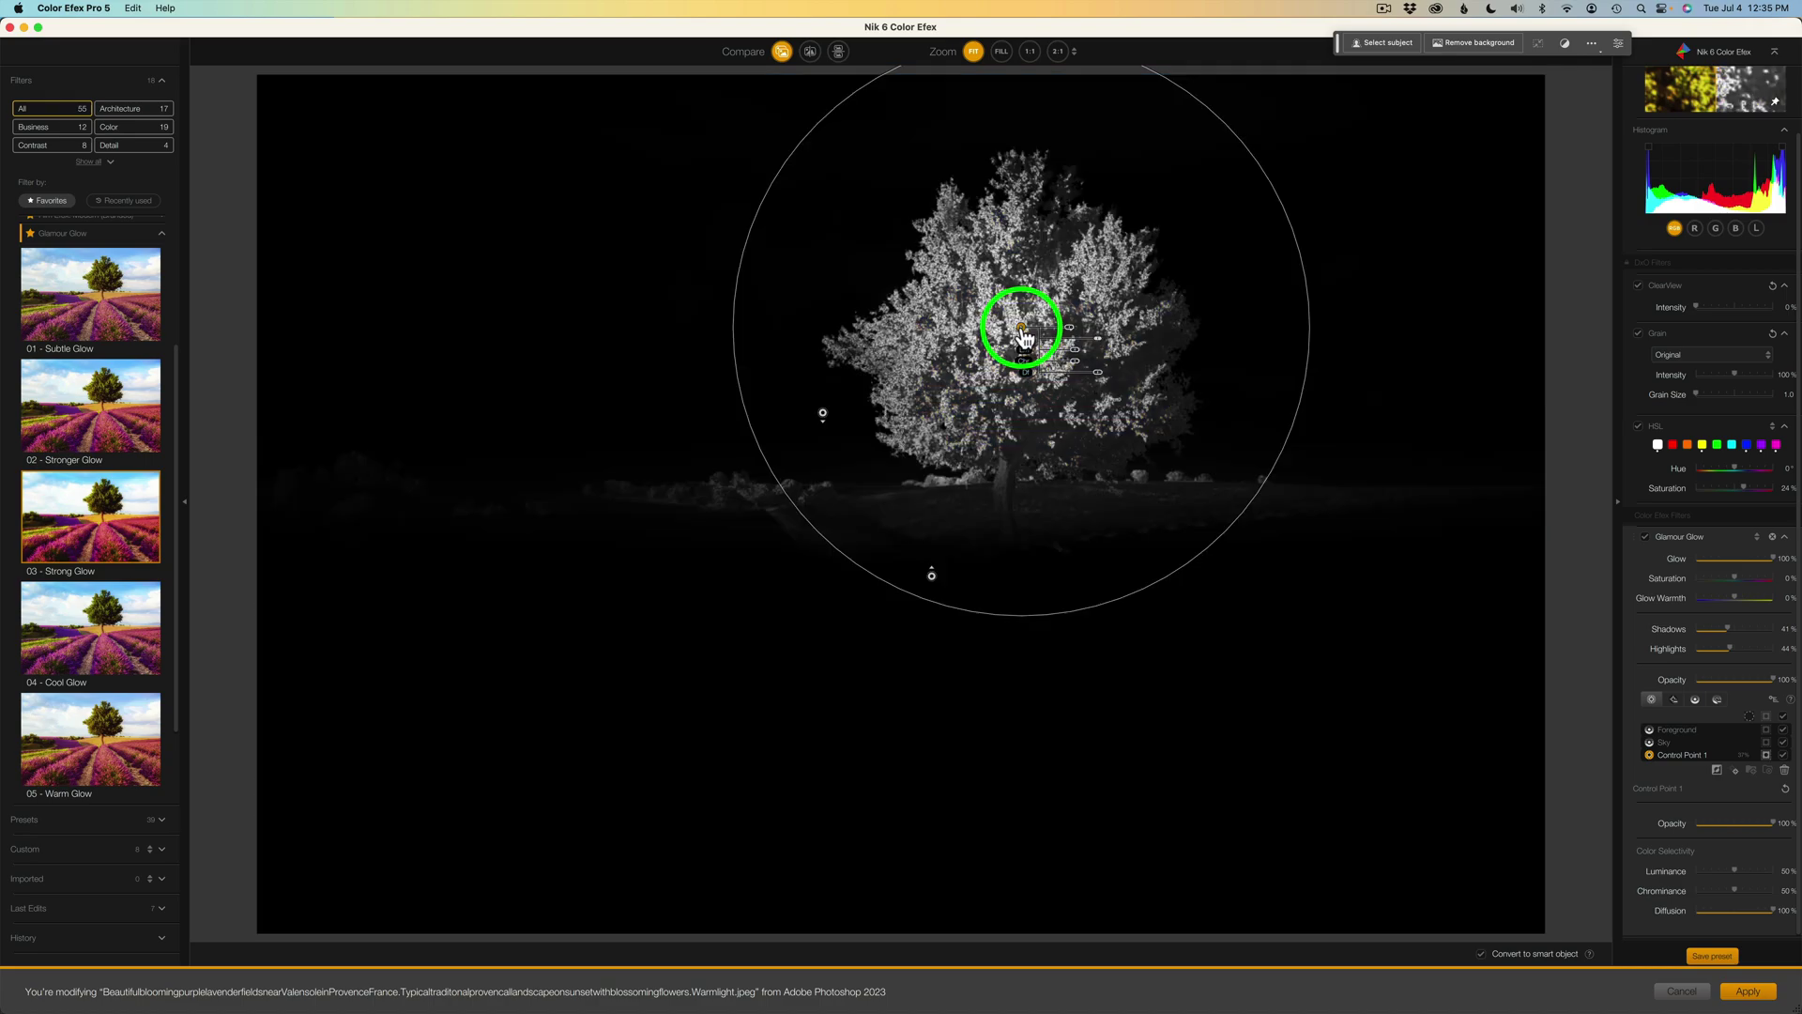
left_click(1022, 338)
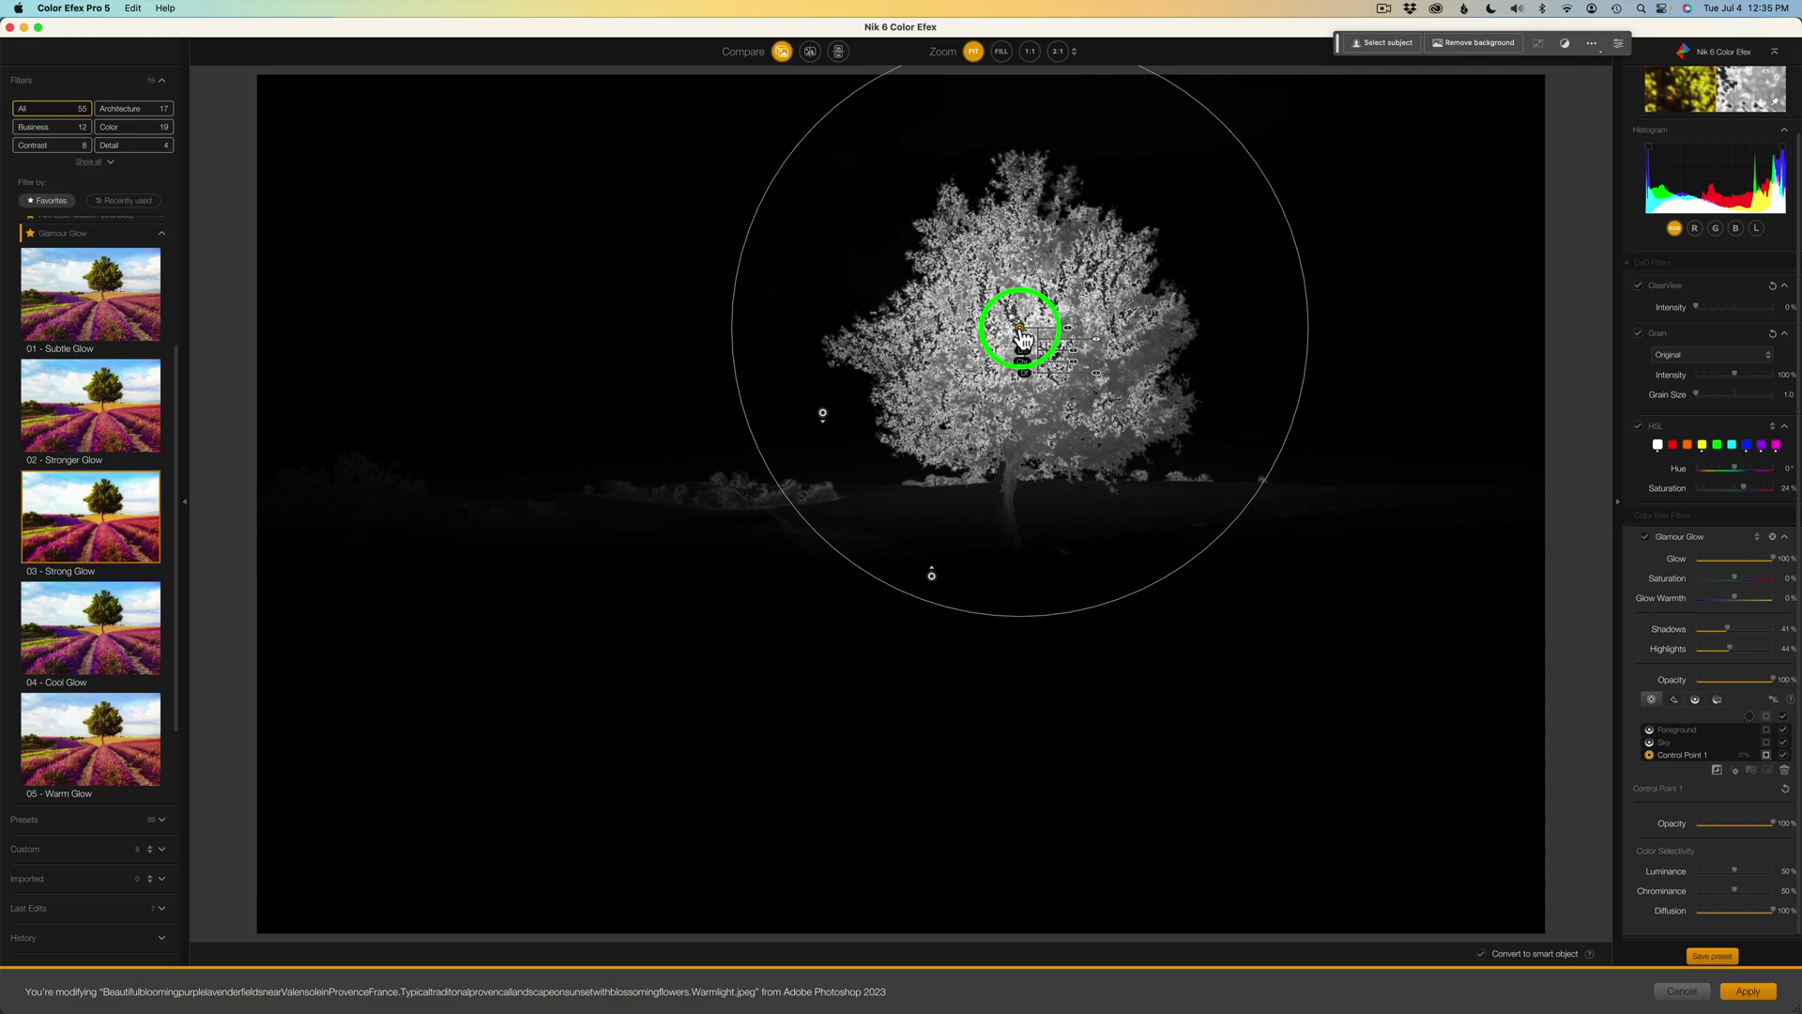
left_click(1022, 338)
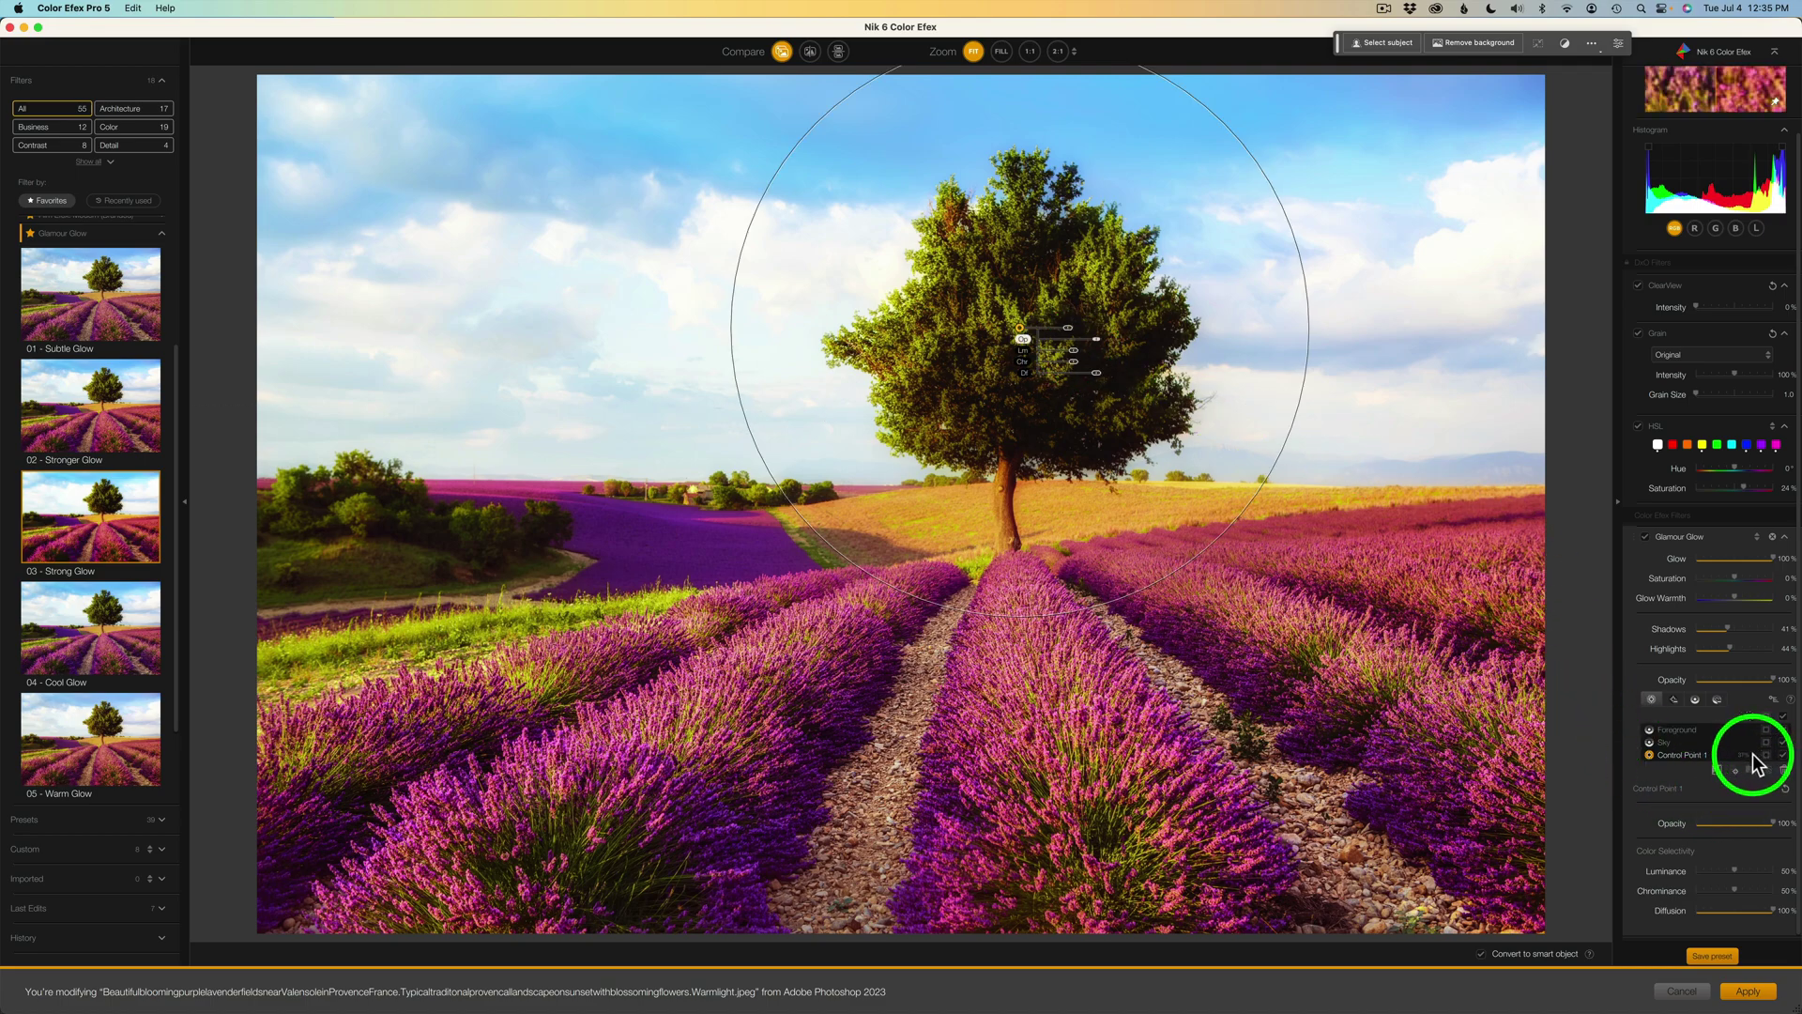
- Rename the control point on the tree as Tree
double_click(1680, 756)
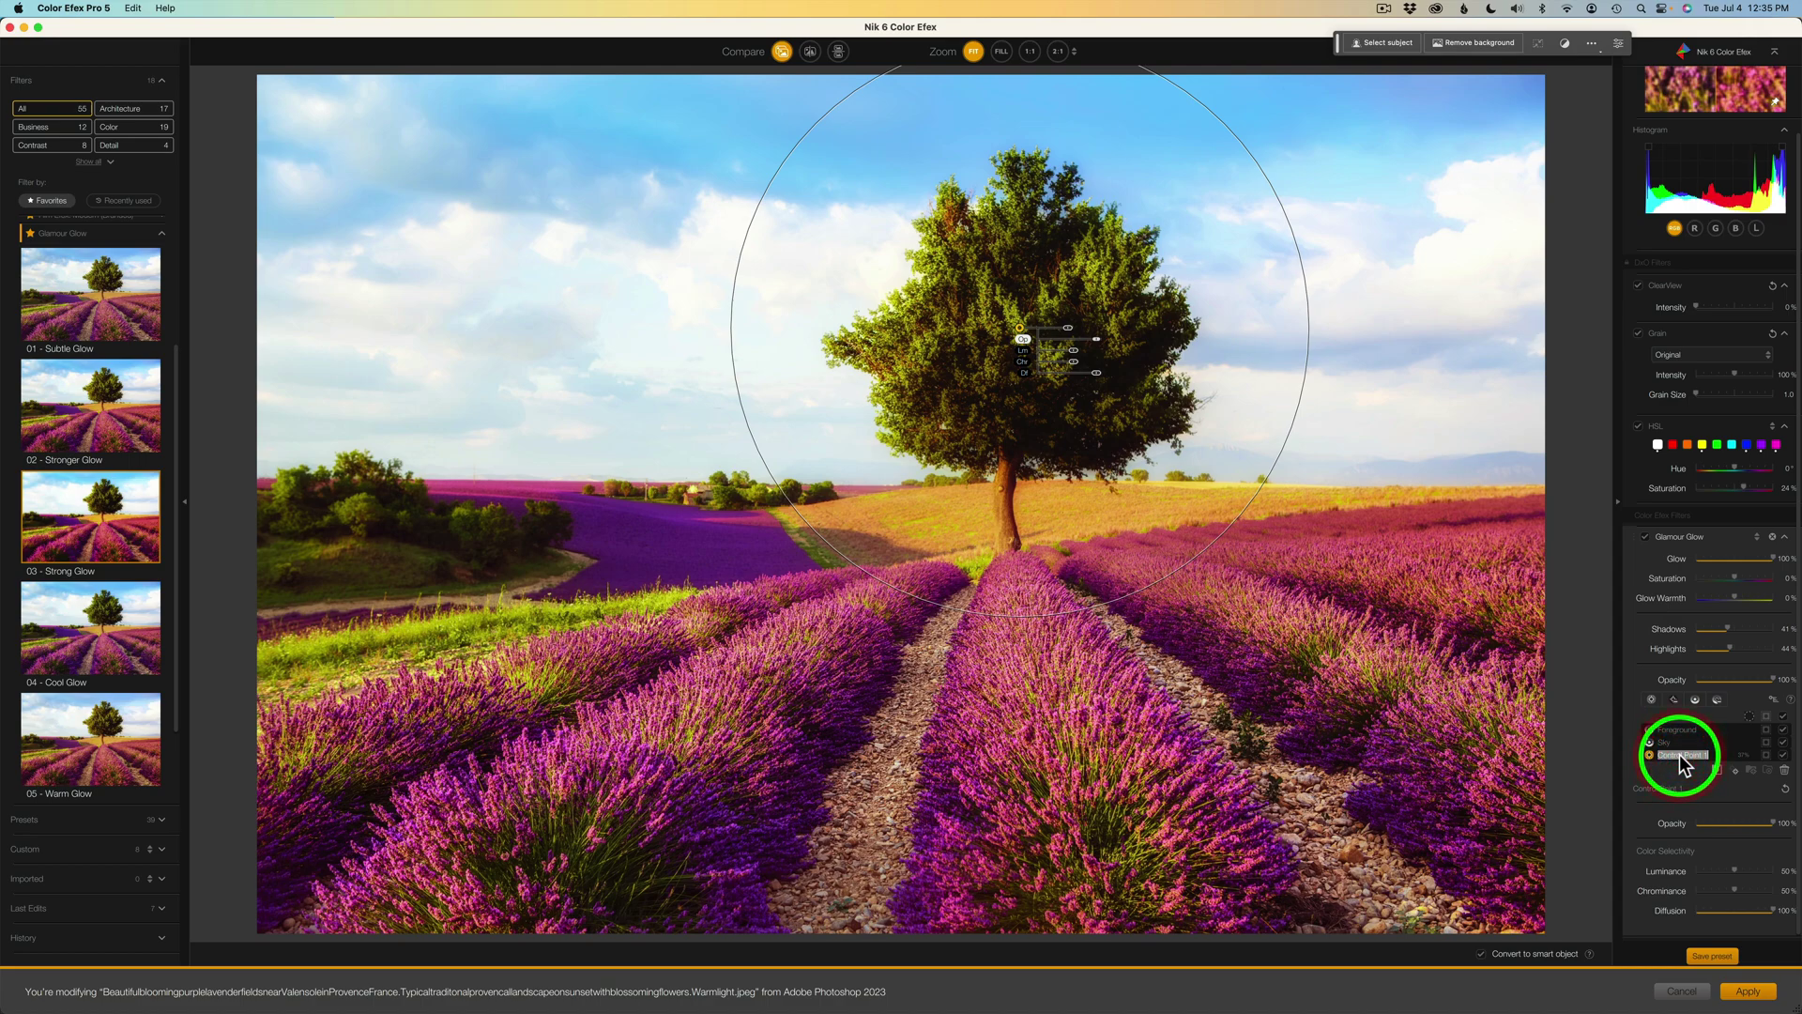
type("Tree")
key("Return")
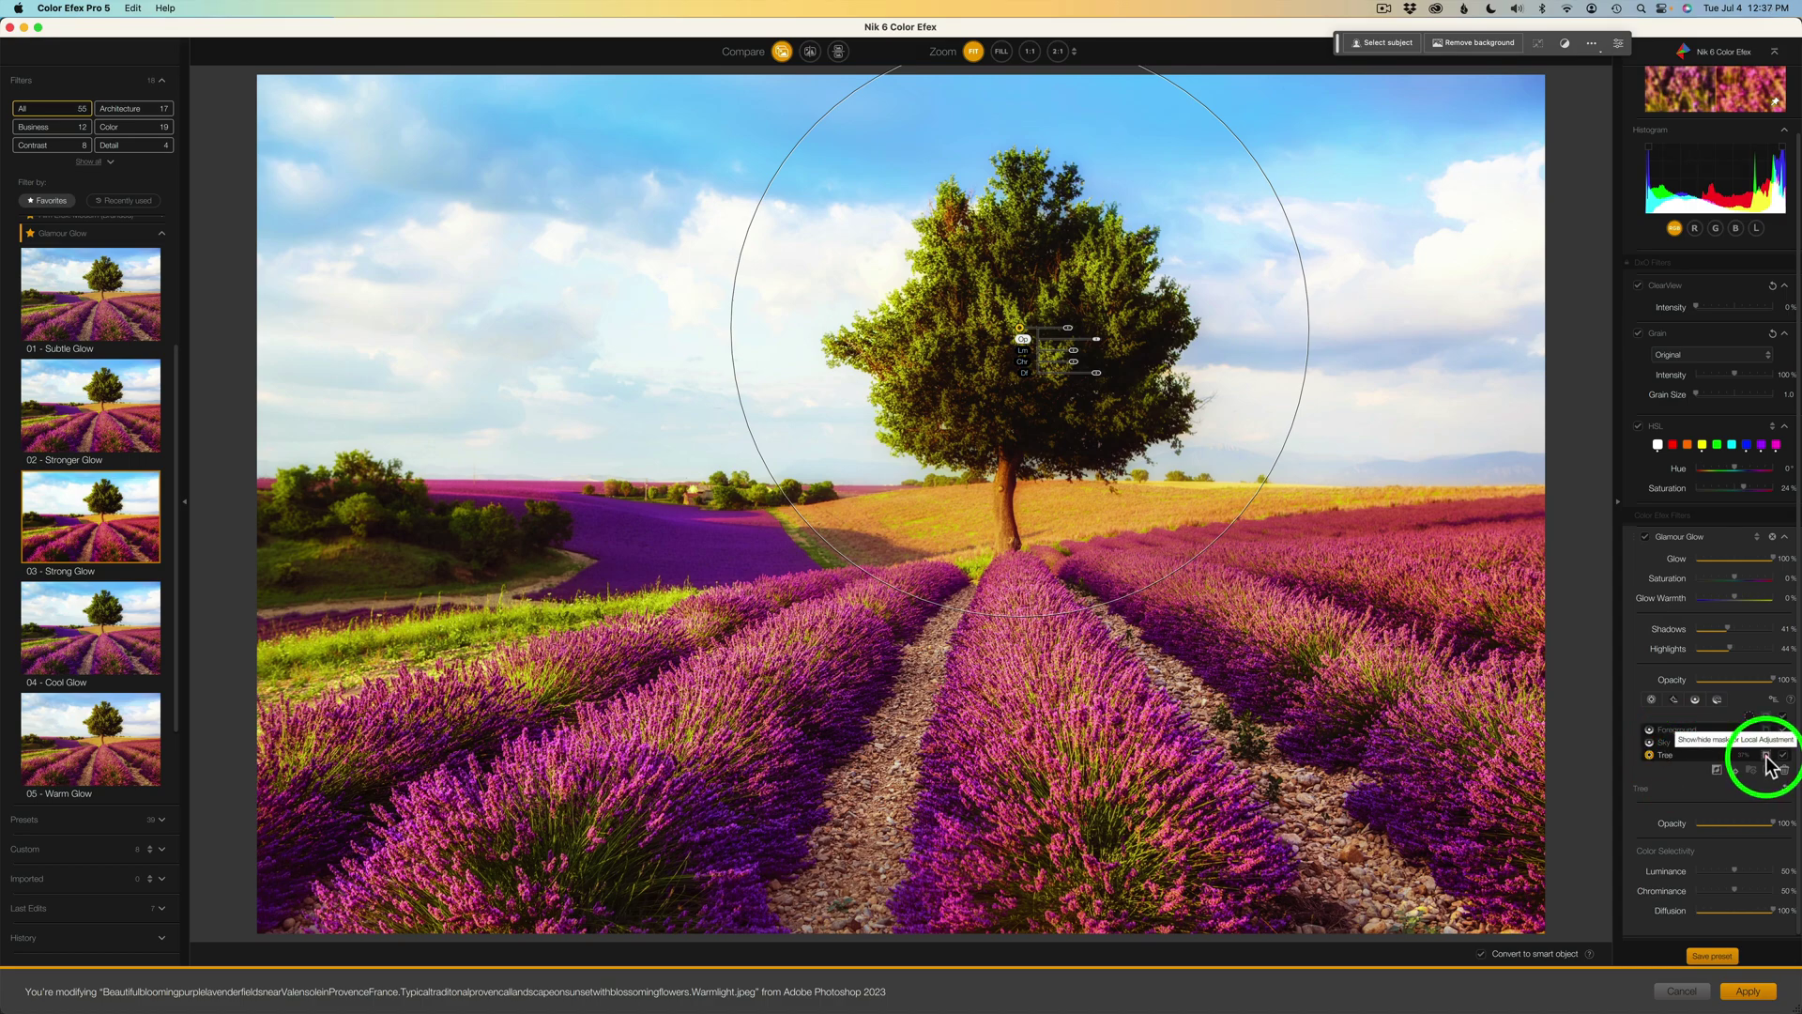
- With the Tree point's mask shown, set its Luminance to 30 %, Chrominance to 31 % and Diffusion to 87 %, then hide the mask
left_click(1766, 756)
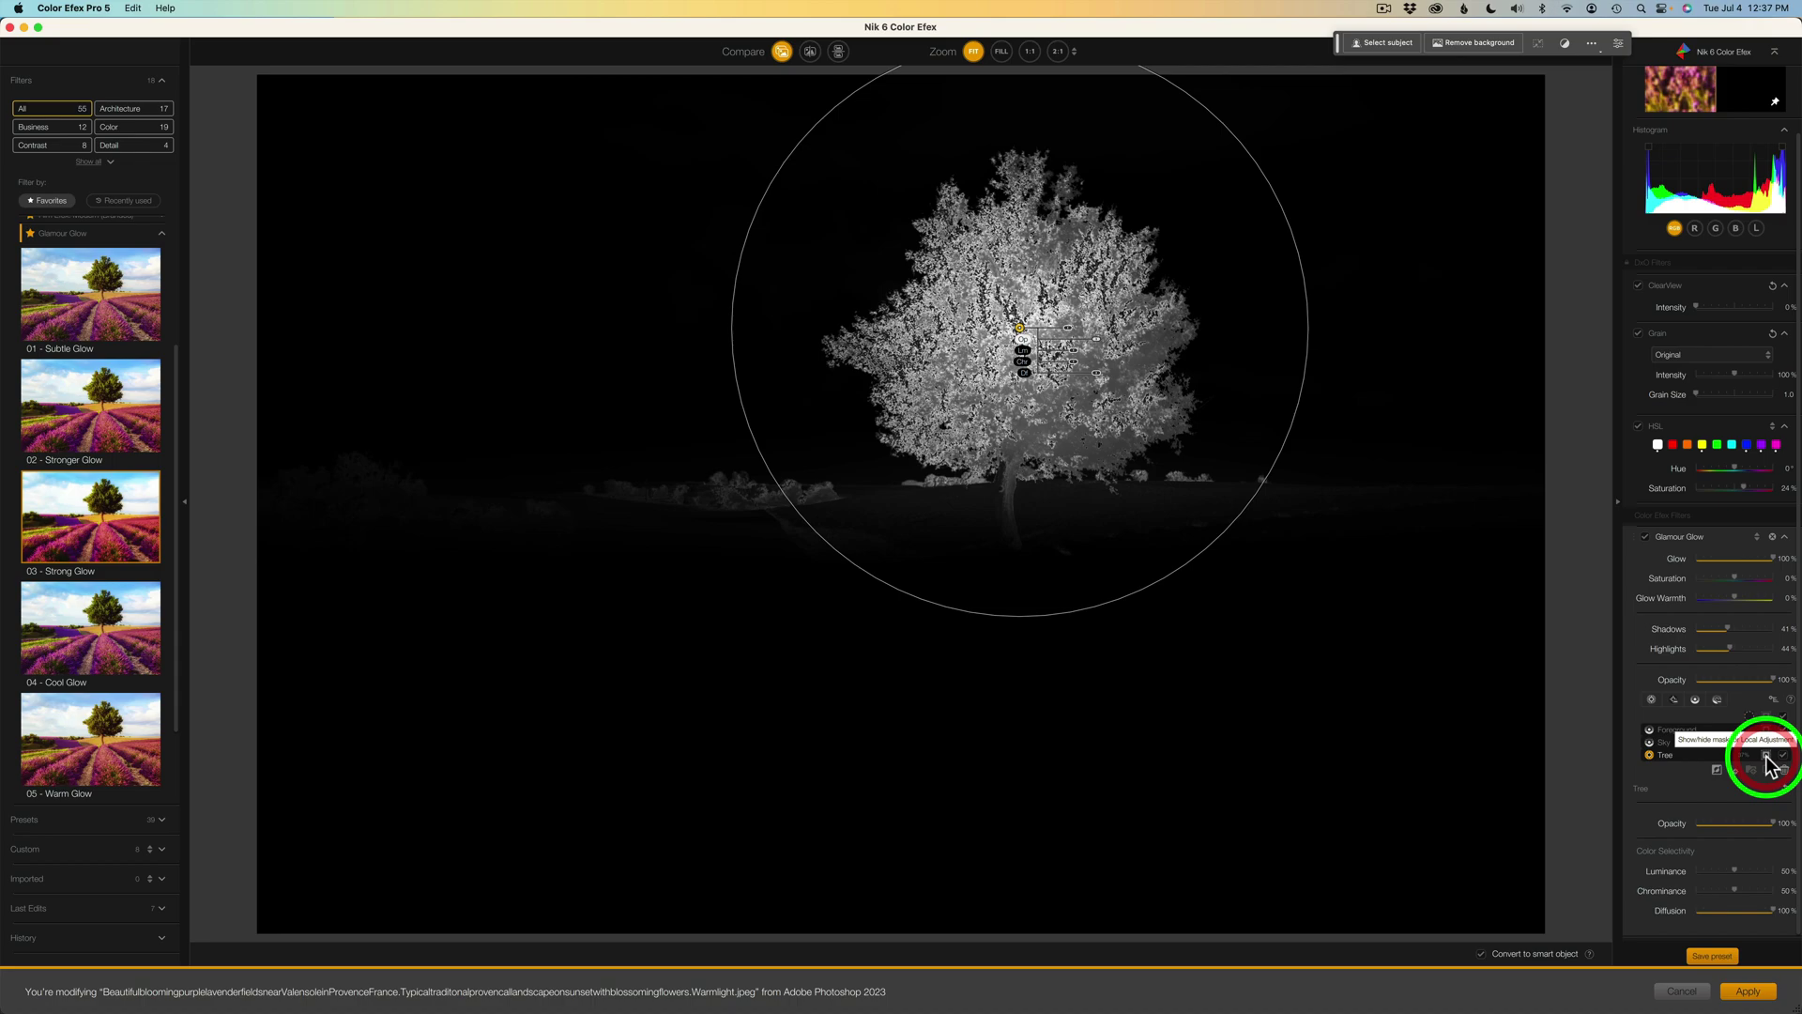
left_click(1079, 351)
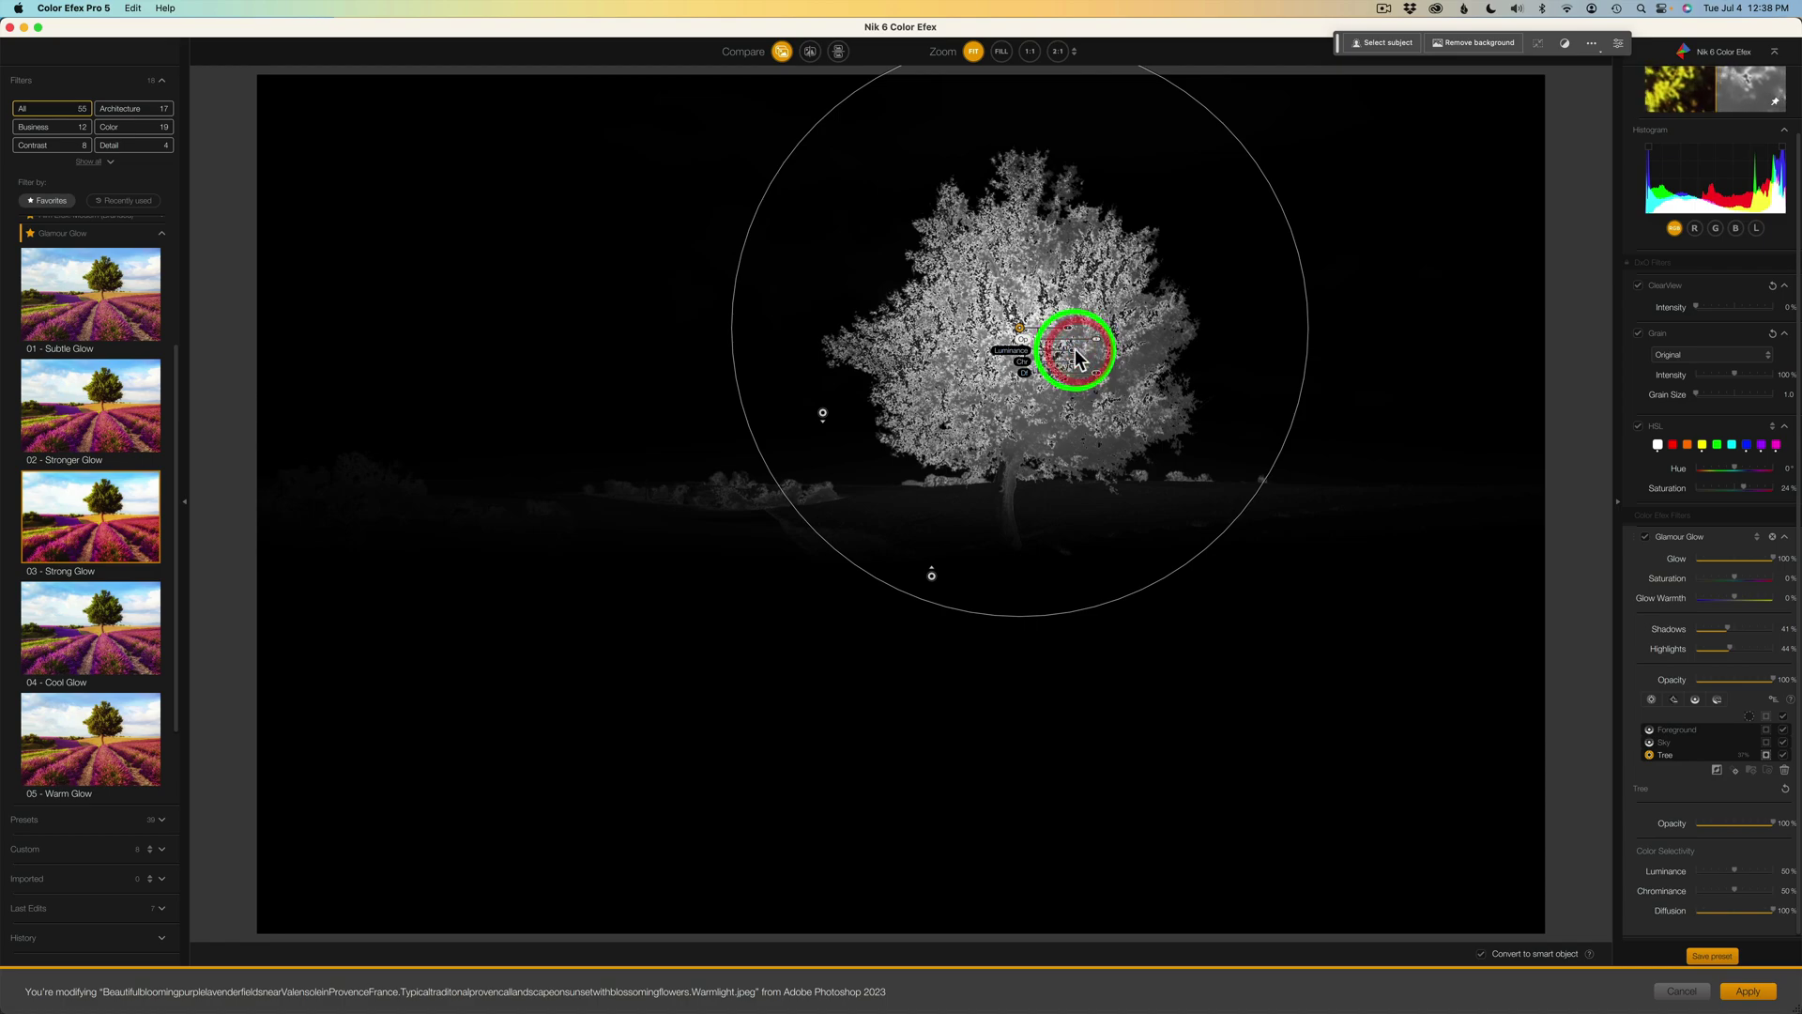
left_click_drag(1079, 350, 1070, 359)
left_click_drag(1066, 360, 1066, 362)
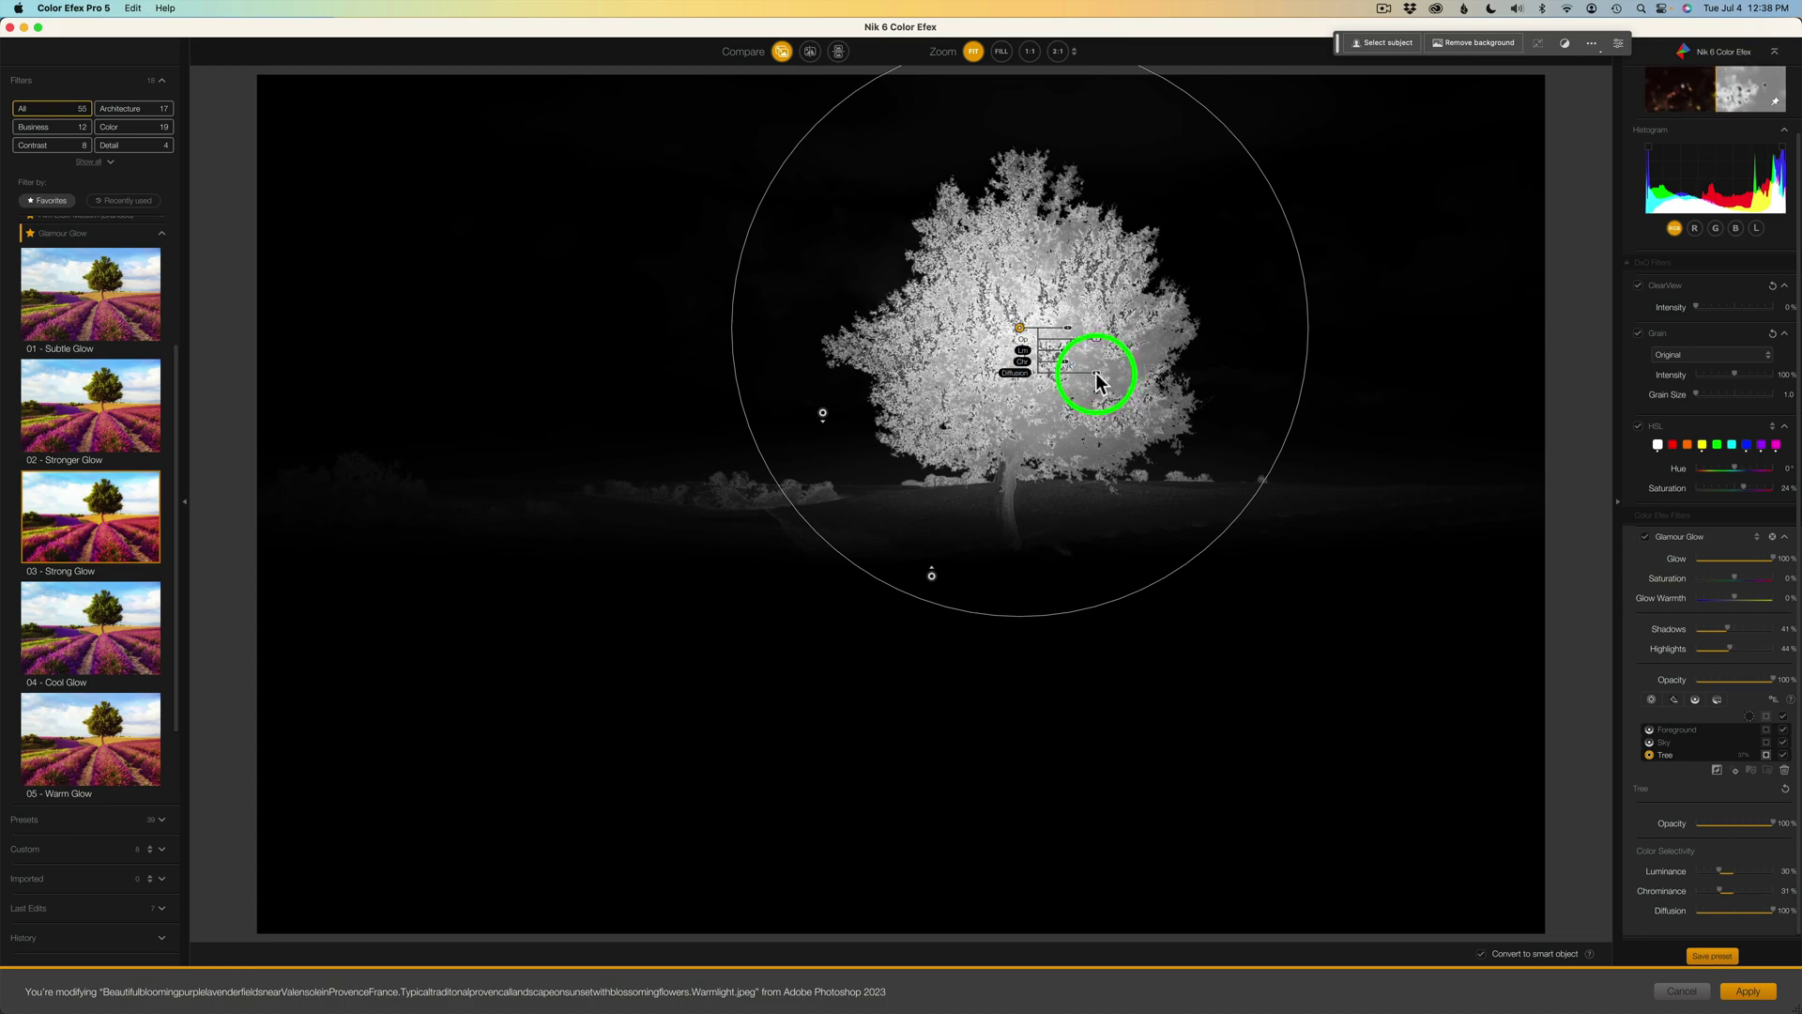
left_click_drag(1096, 373, 1005, 375)
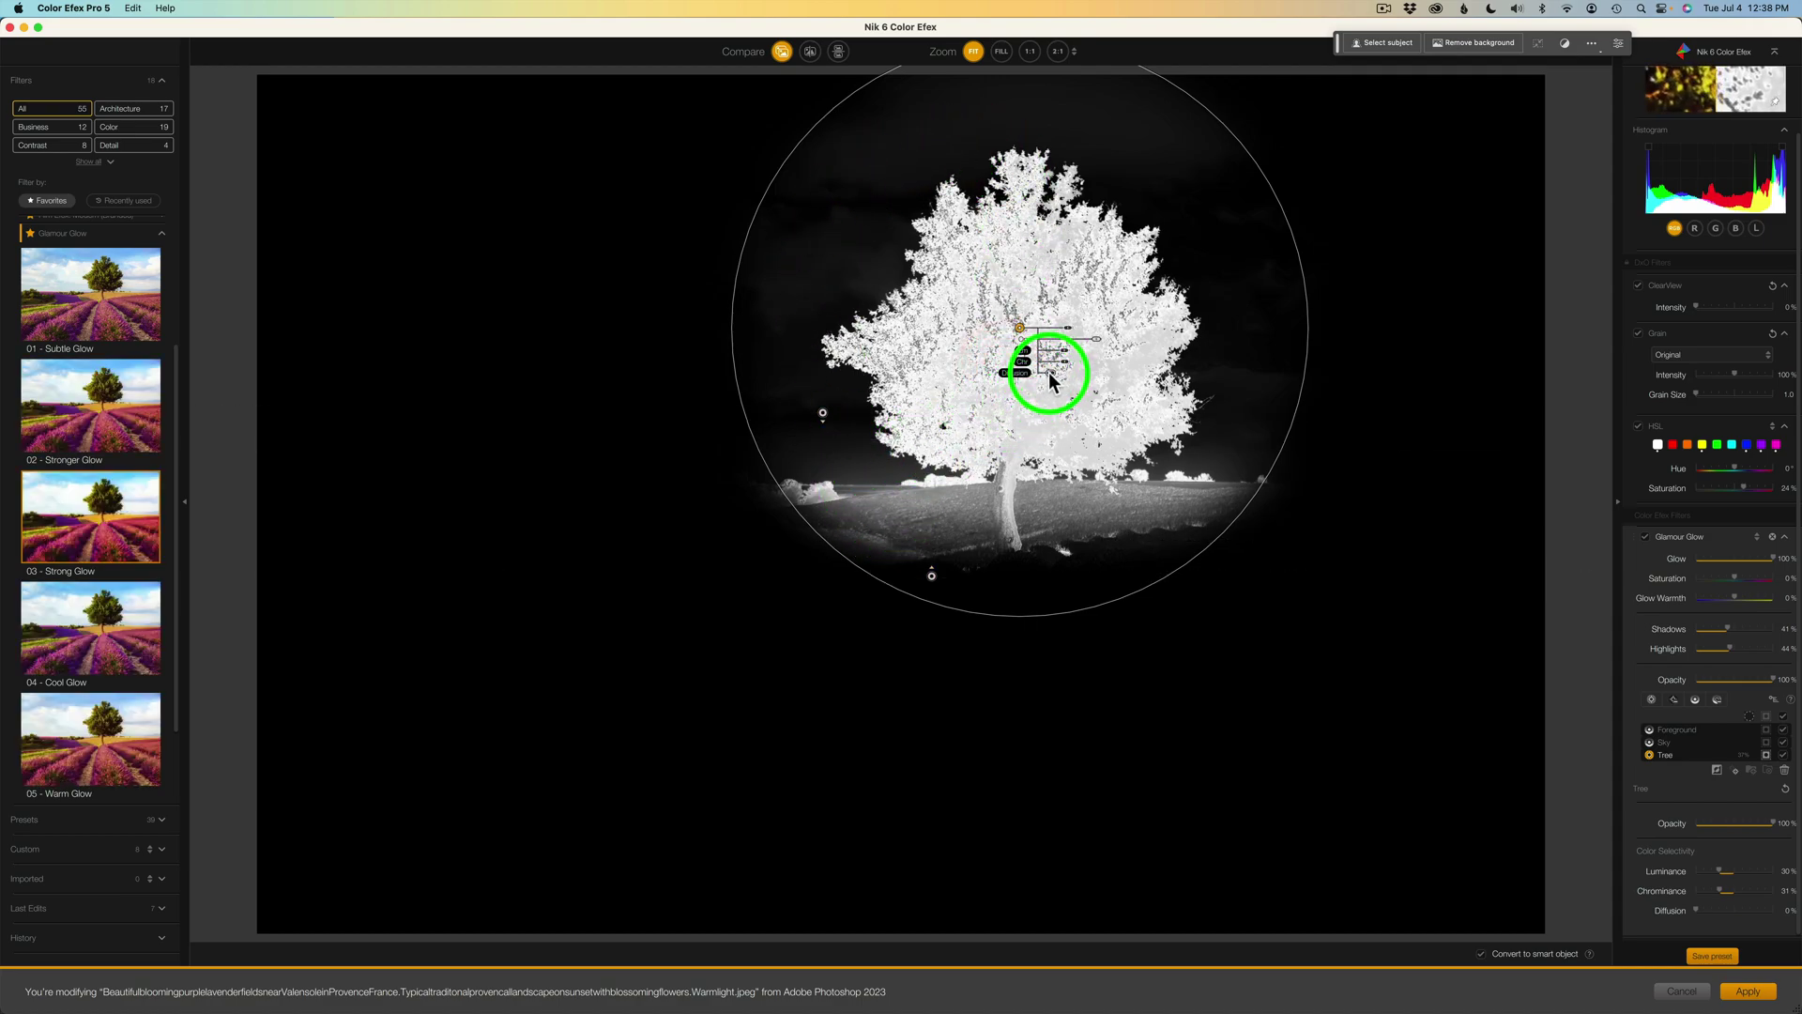
left_click_drag(1056, 372, 1090, 376)
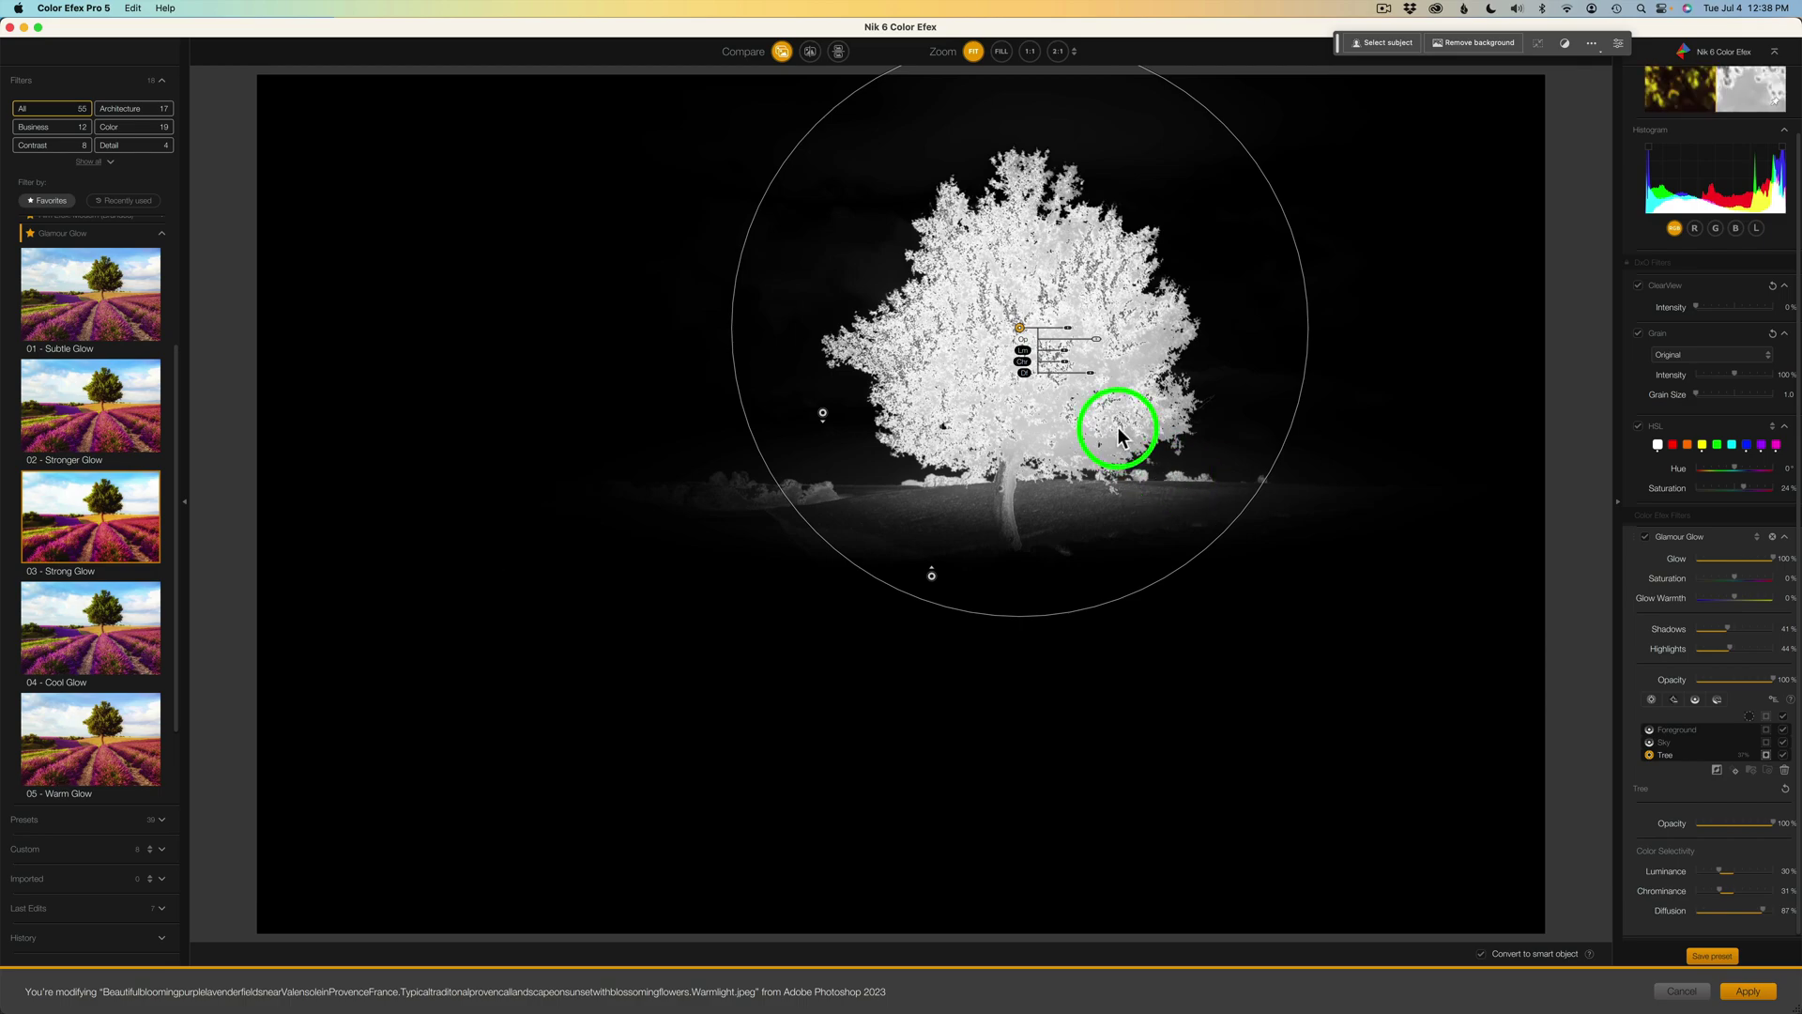
left_click(1766, 758)
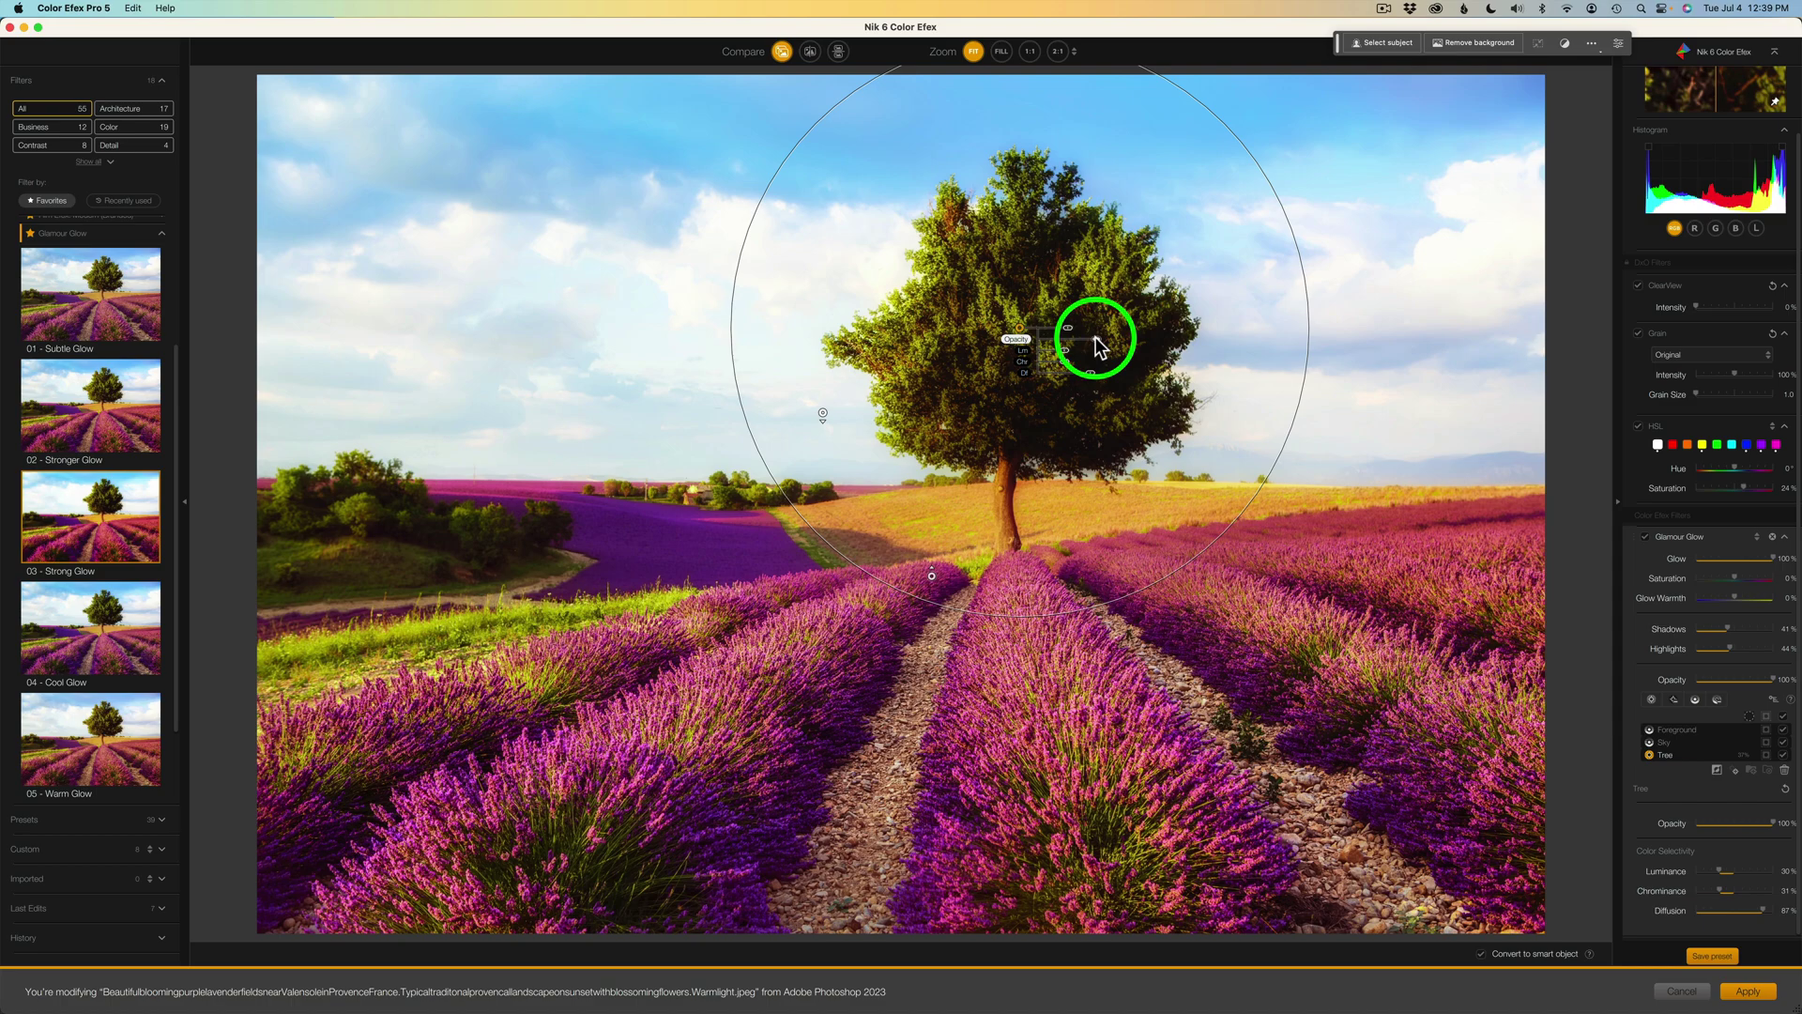
- Set the Tree point's opacity to 32 % and, with its mask shown, shrink its circle to fit closely around the tree
left_click_drag(1095, 337, 1058, 348)
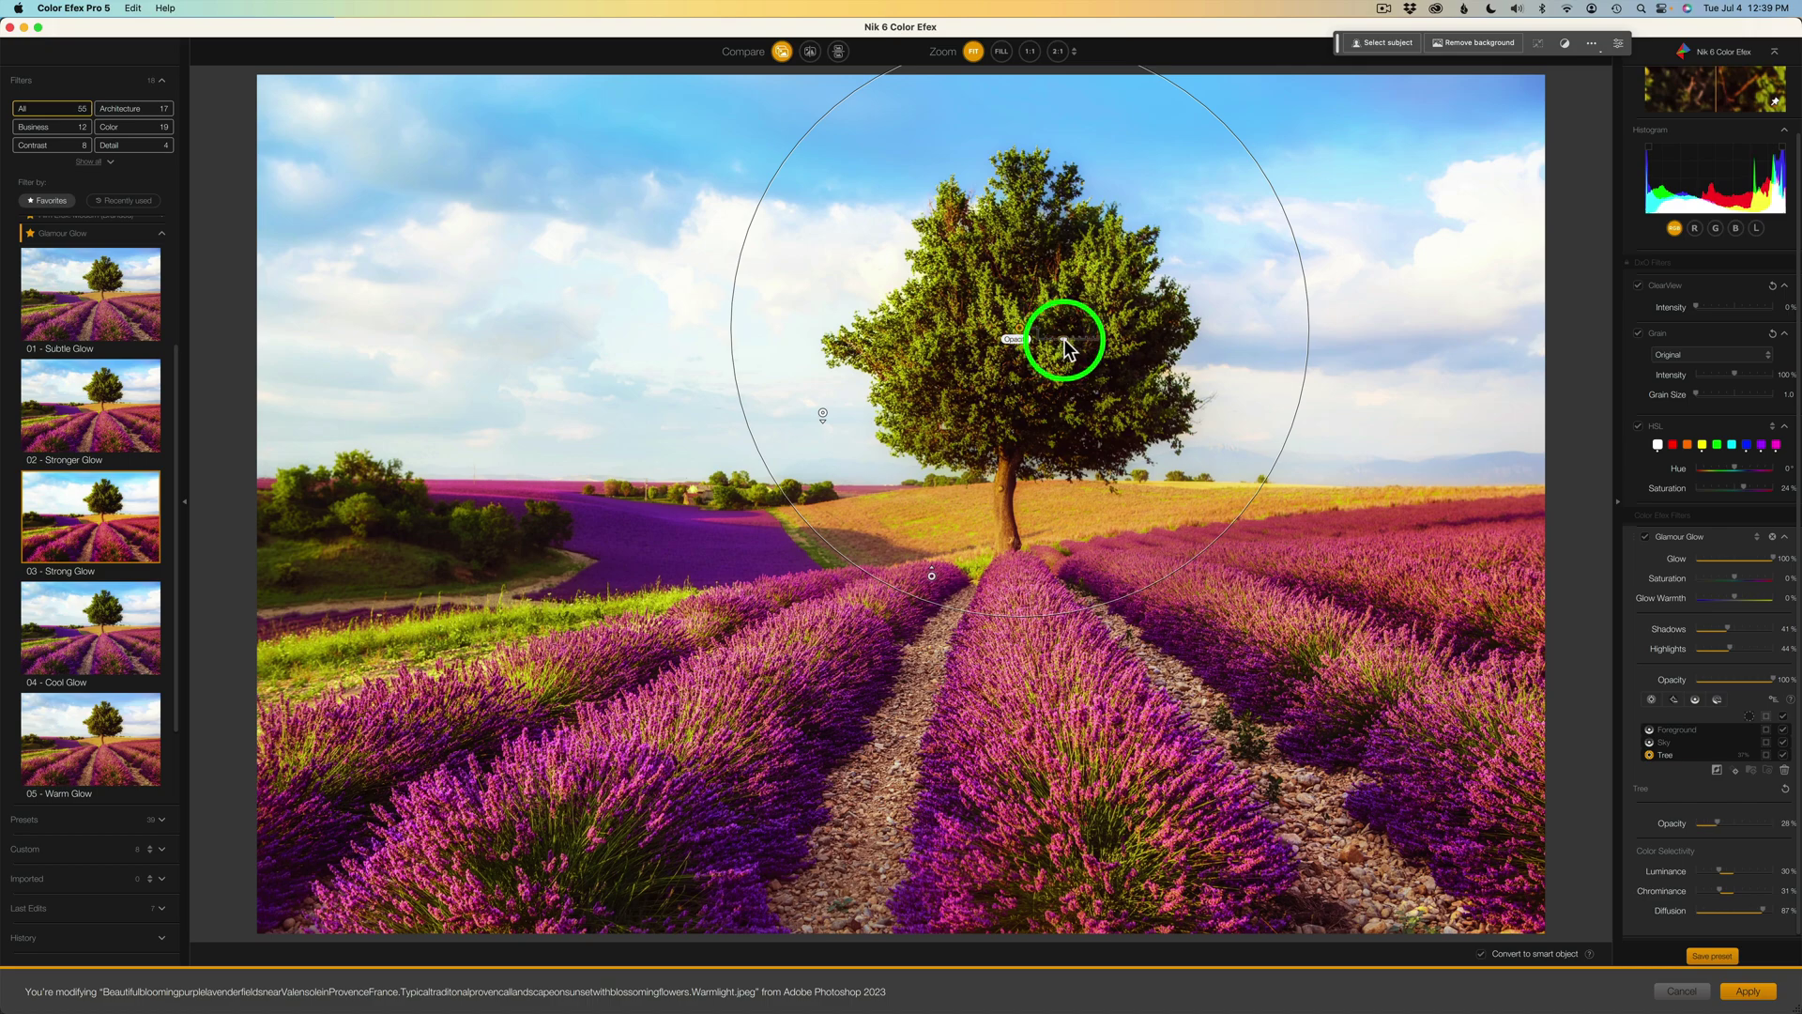
left_click_drag(1068, 347, 1067, 347)
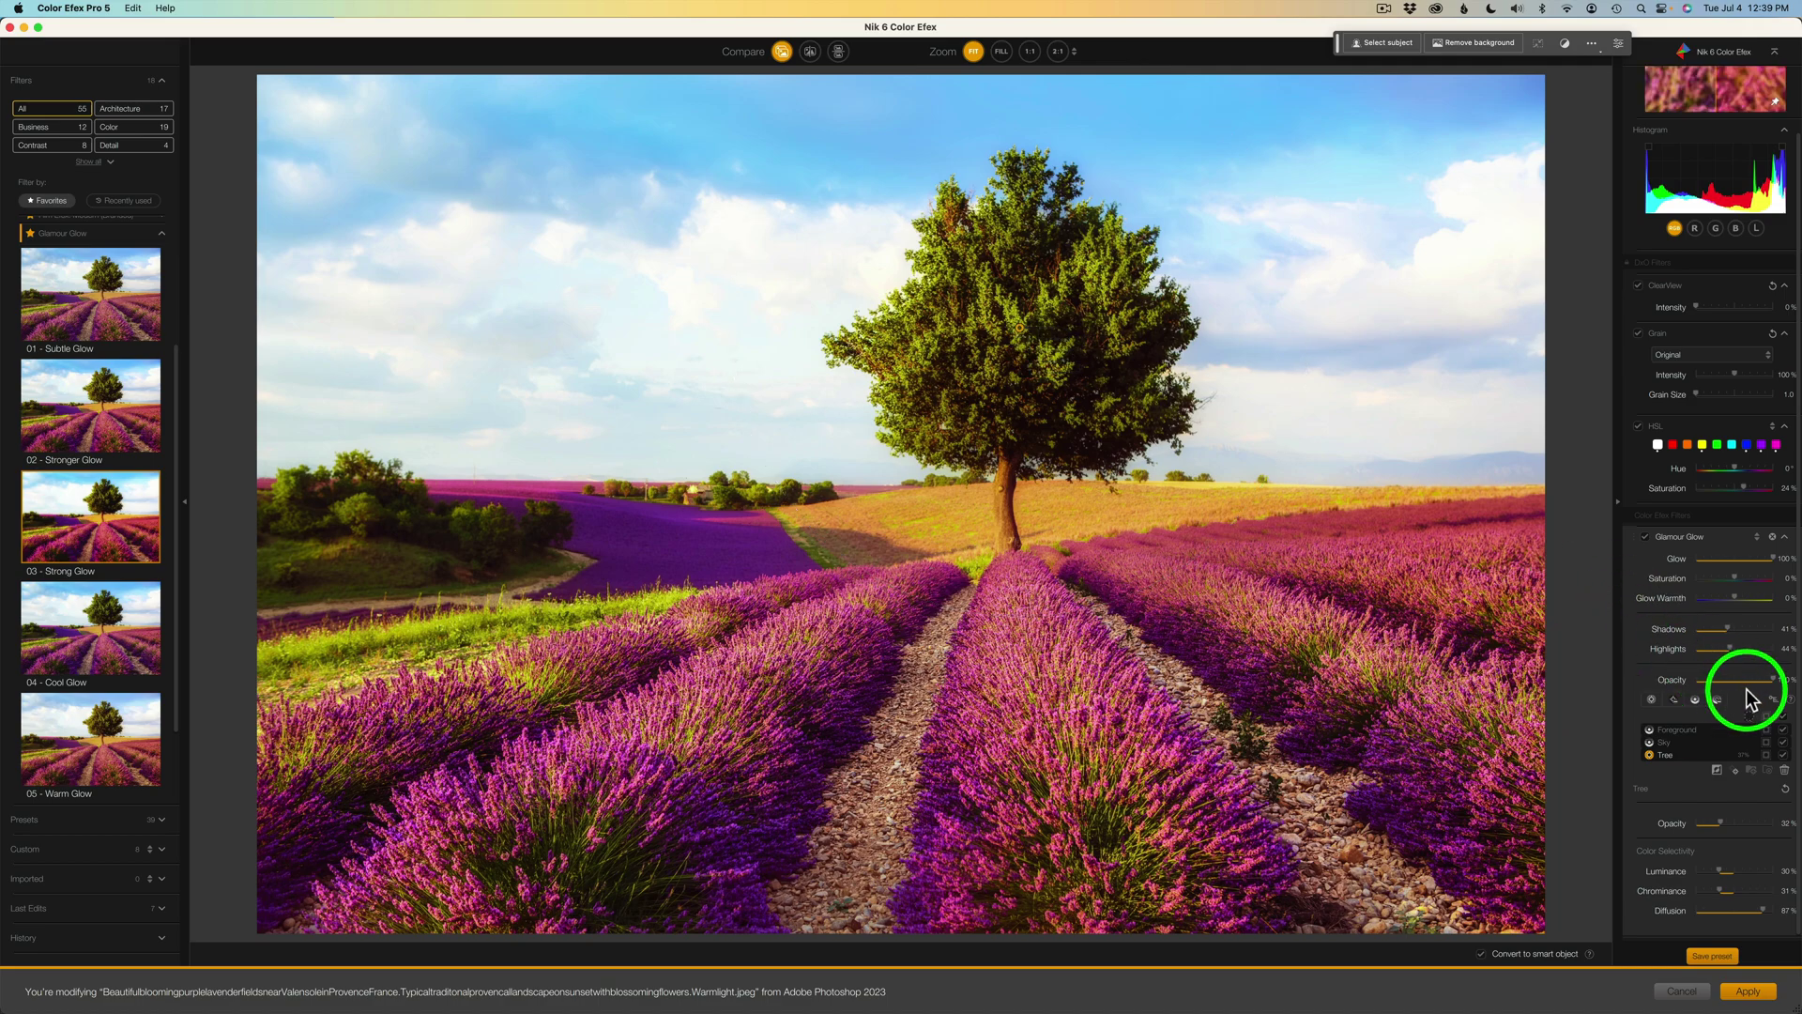
mouse_move(1770, 752)
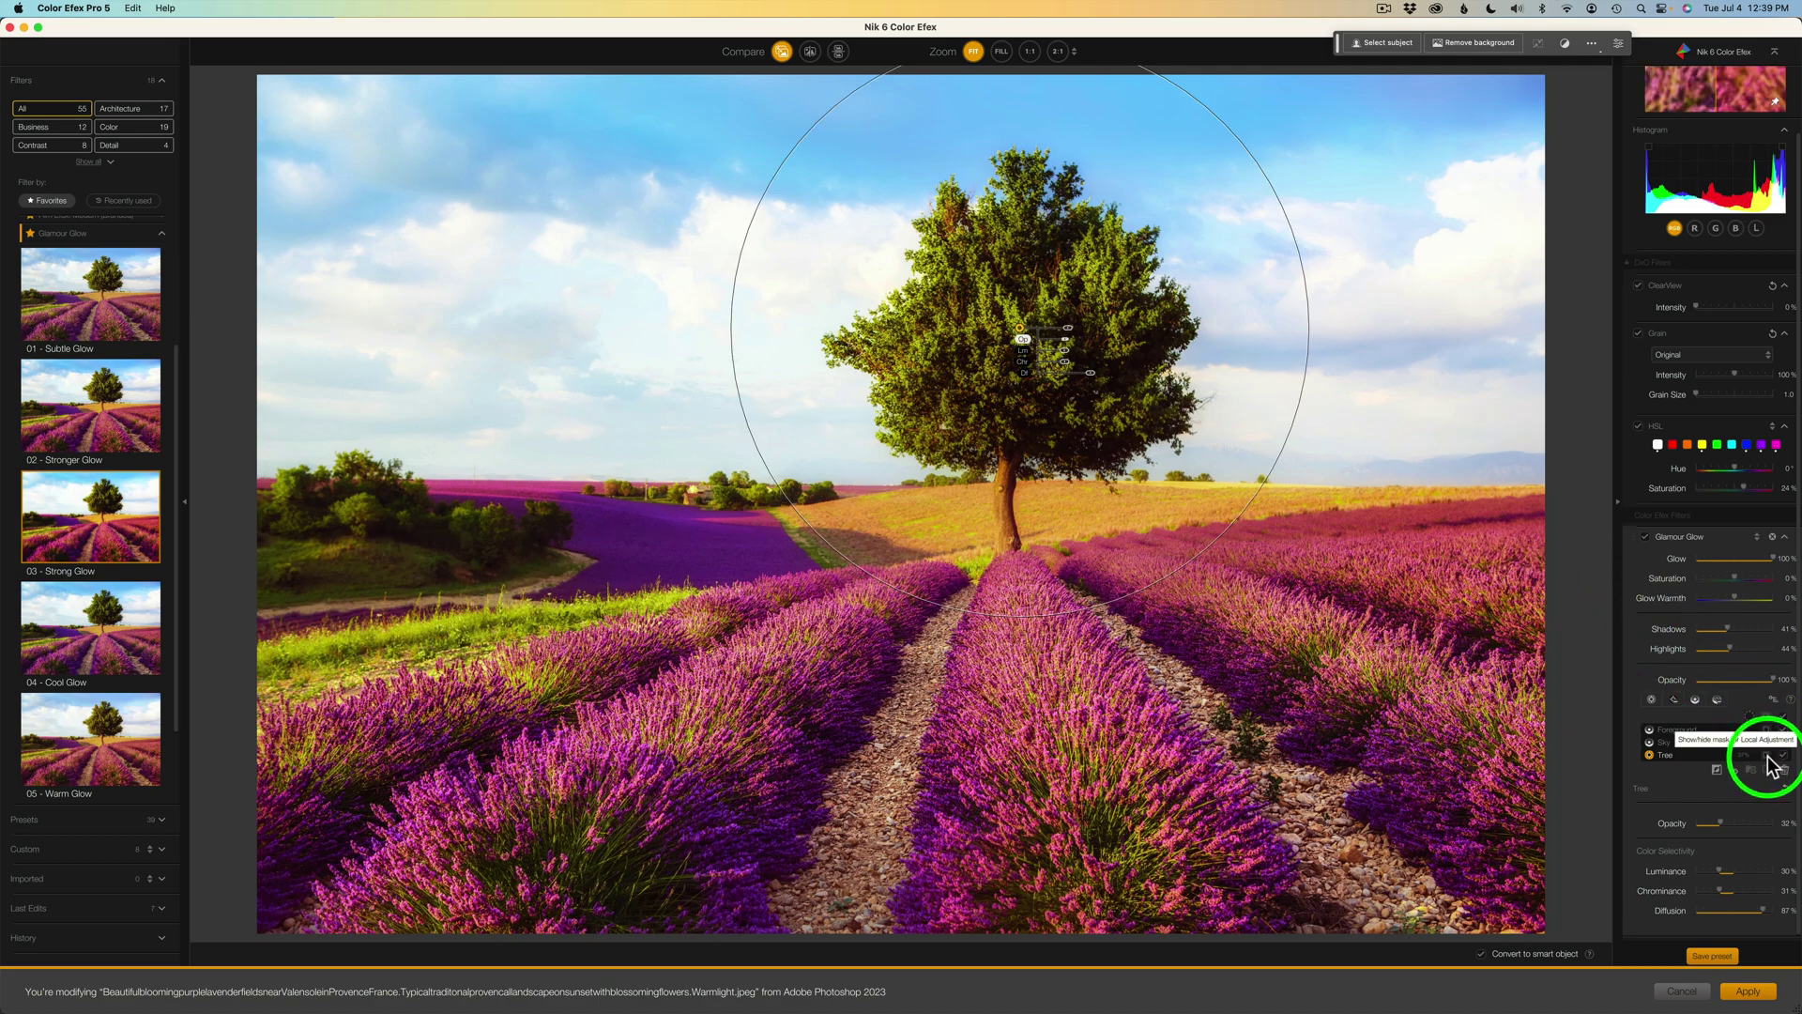
left_click(1769, 758)
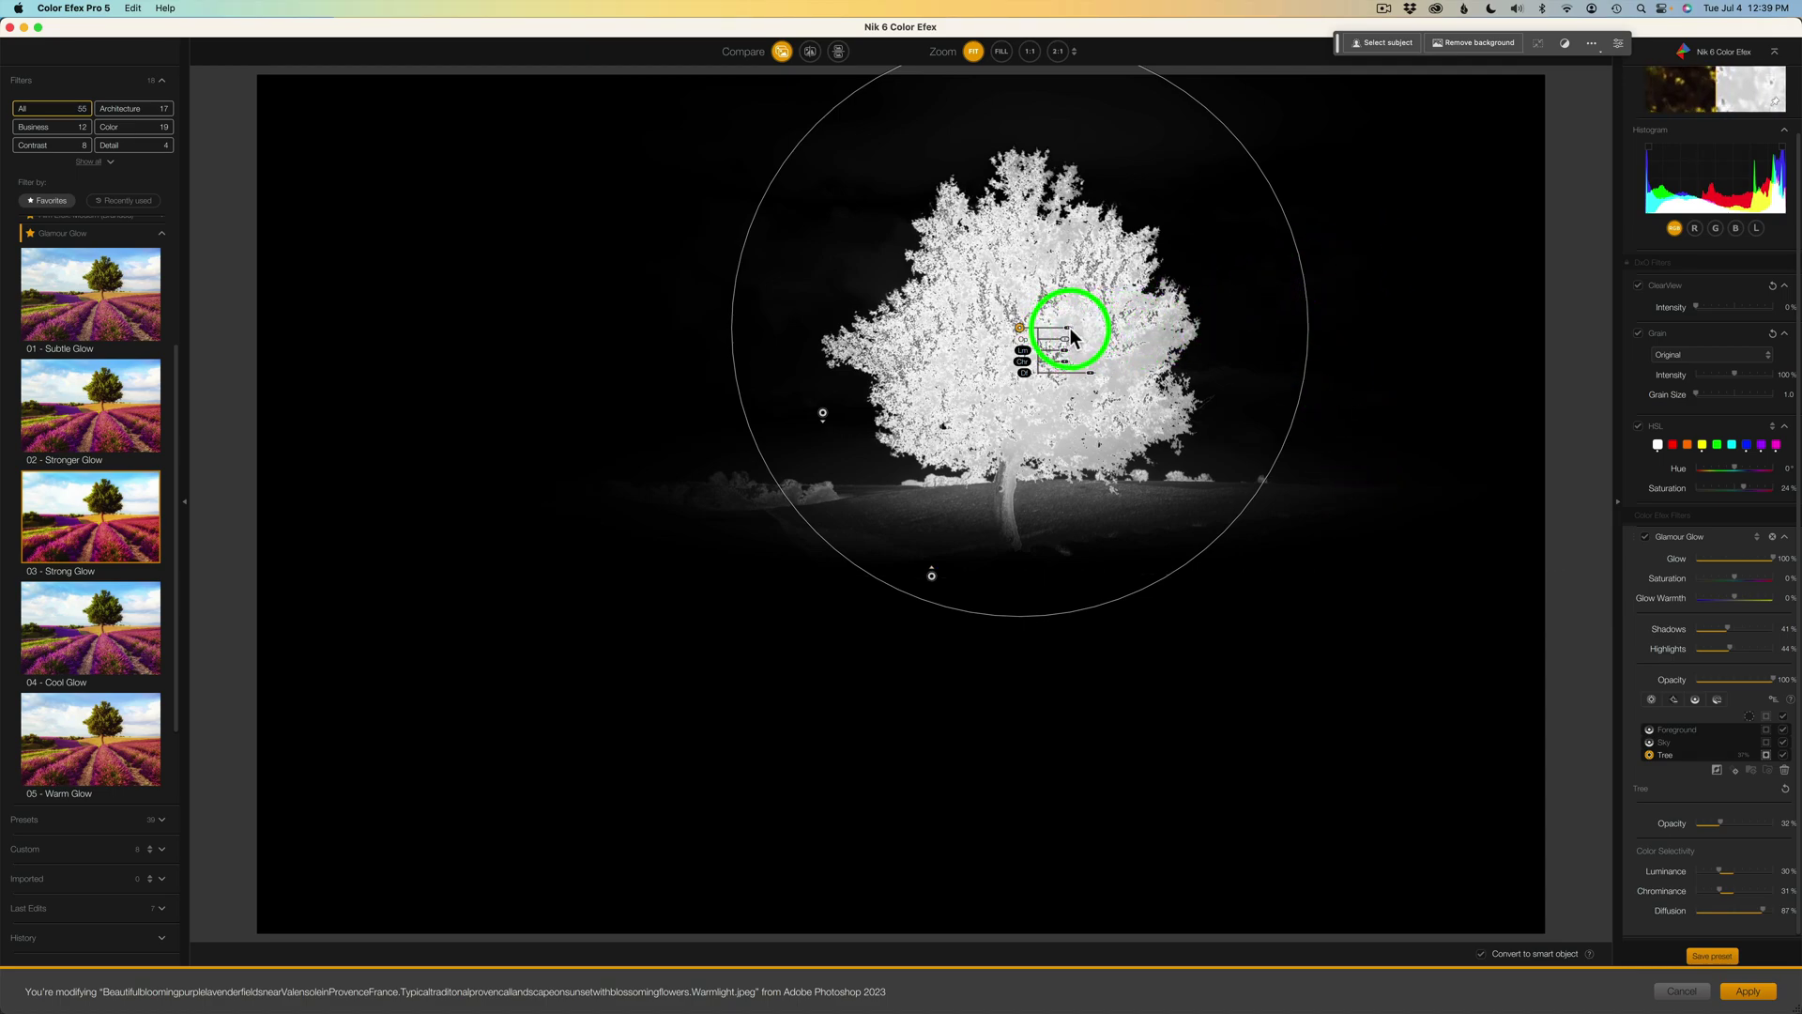
left_click_drag(1067, 326, 1062, 327)
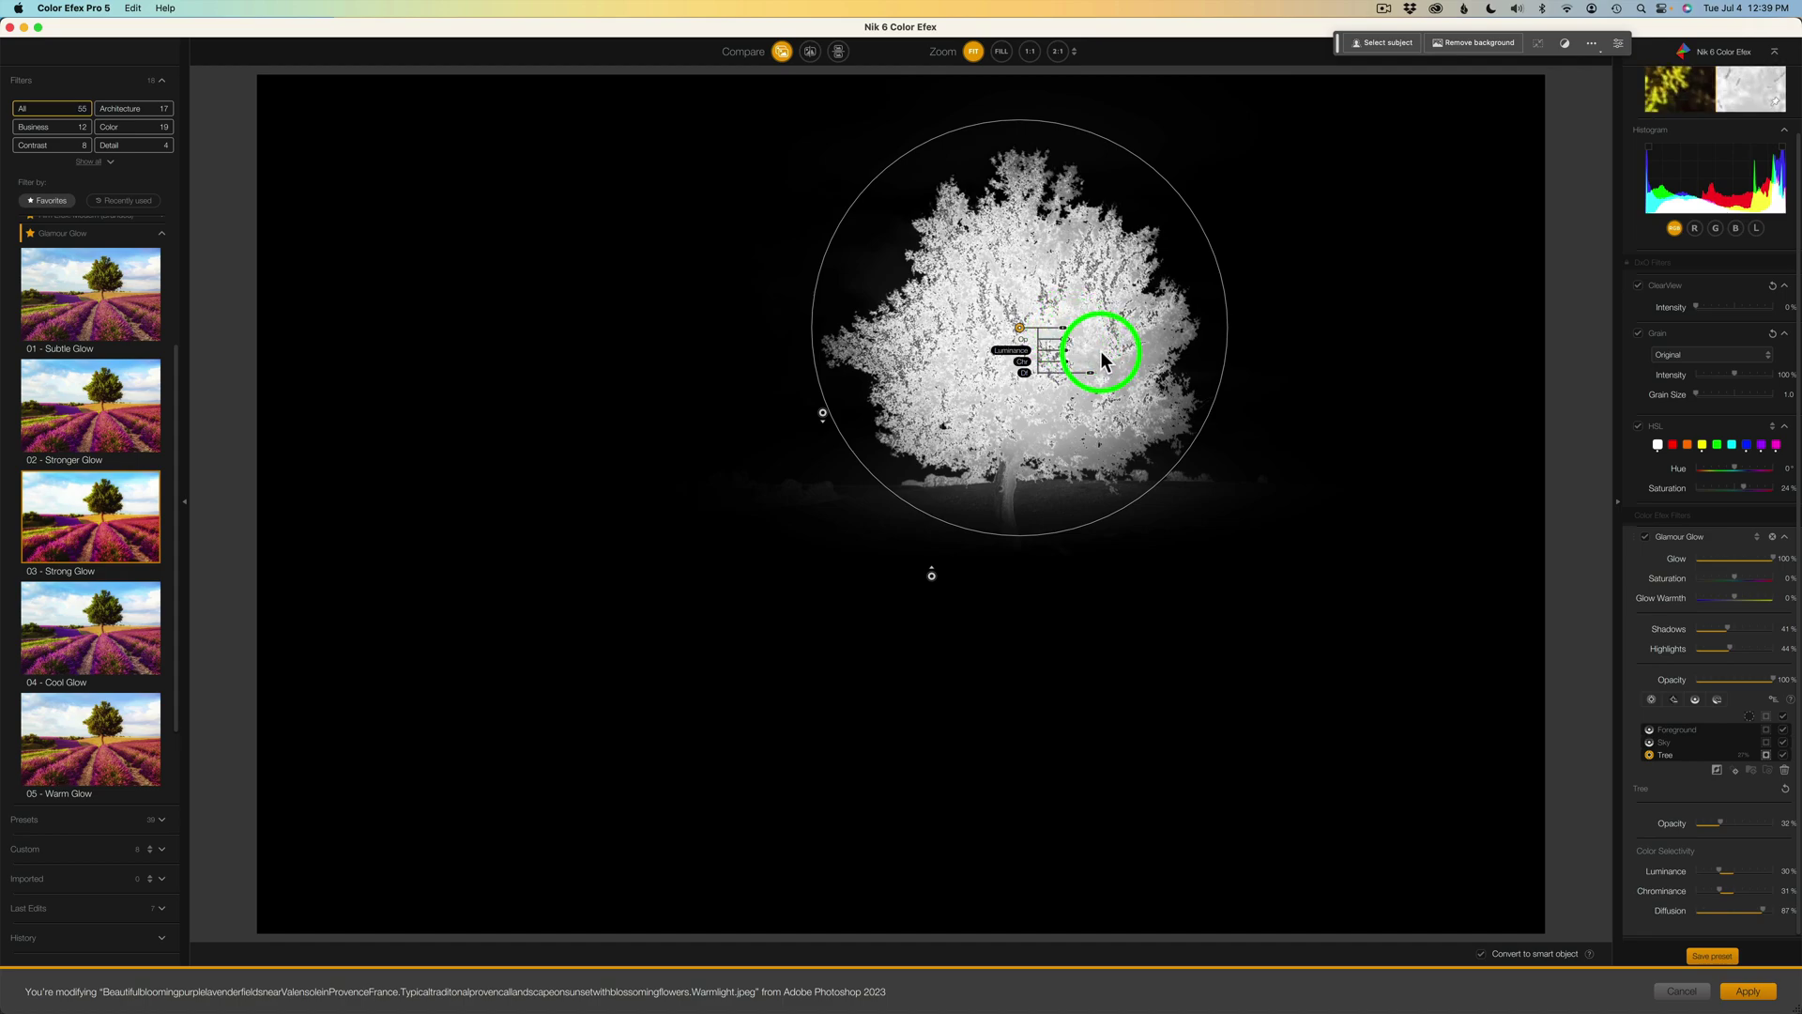
left_click(1767, 756)
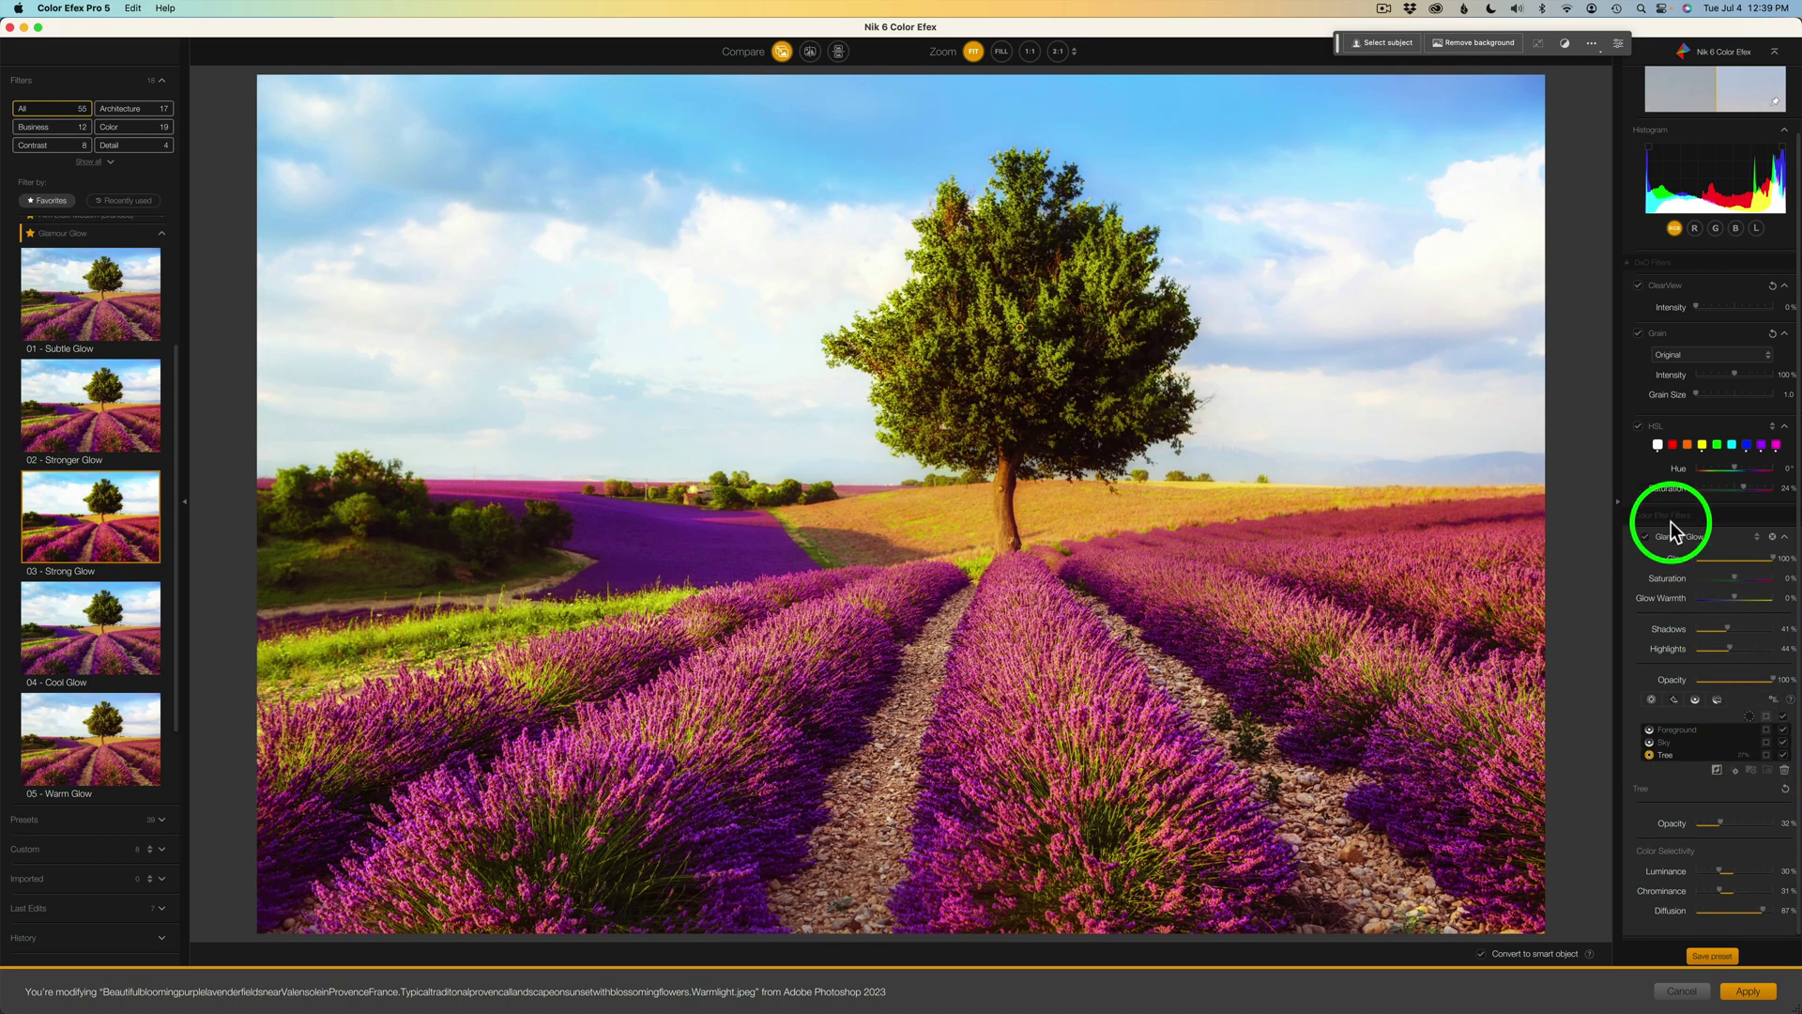
left_click(1784, 760)
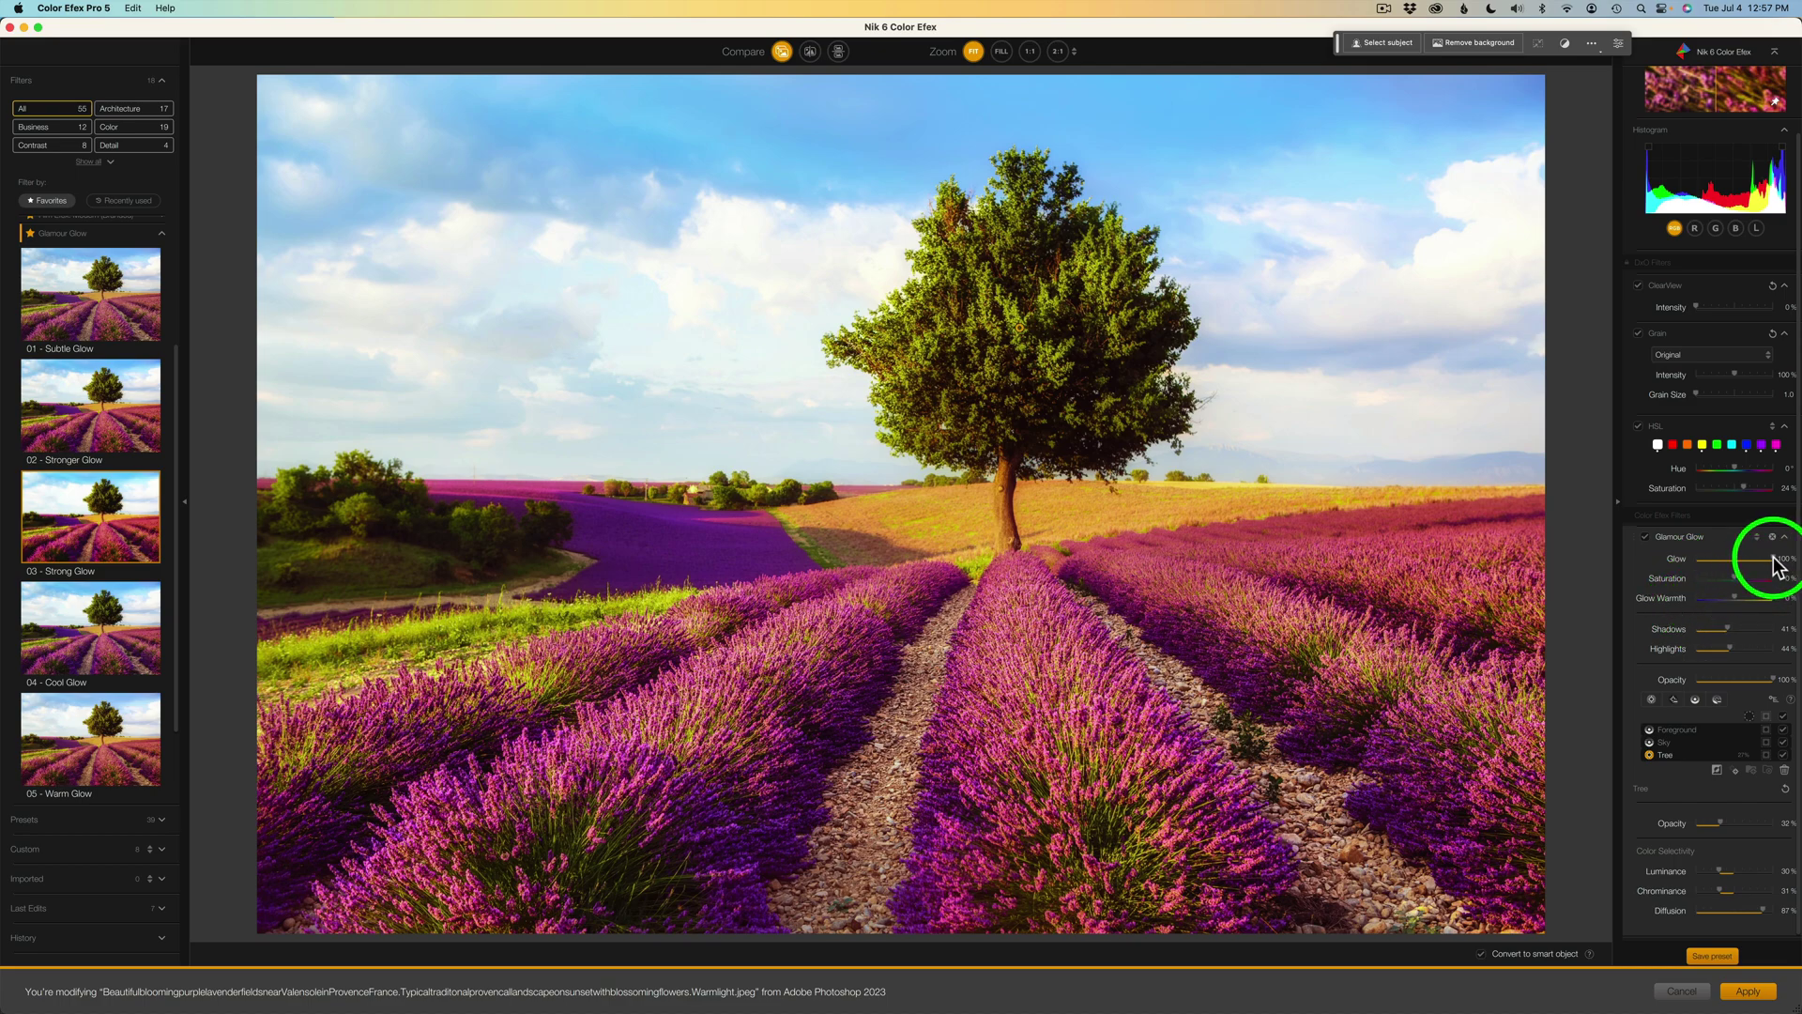
- Set the Glamour Glow filter's Glow to 70 % and Glow Warmth to 14 %, and compare the photo with the unedited original
left_click_drag(1773, 563, 1749, 556)
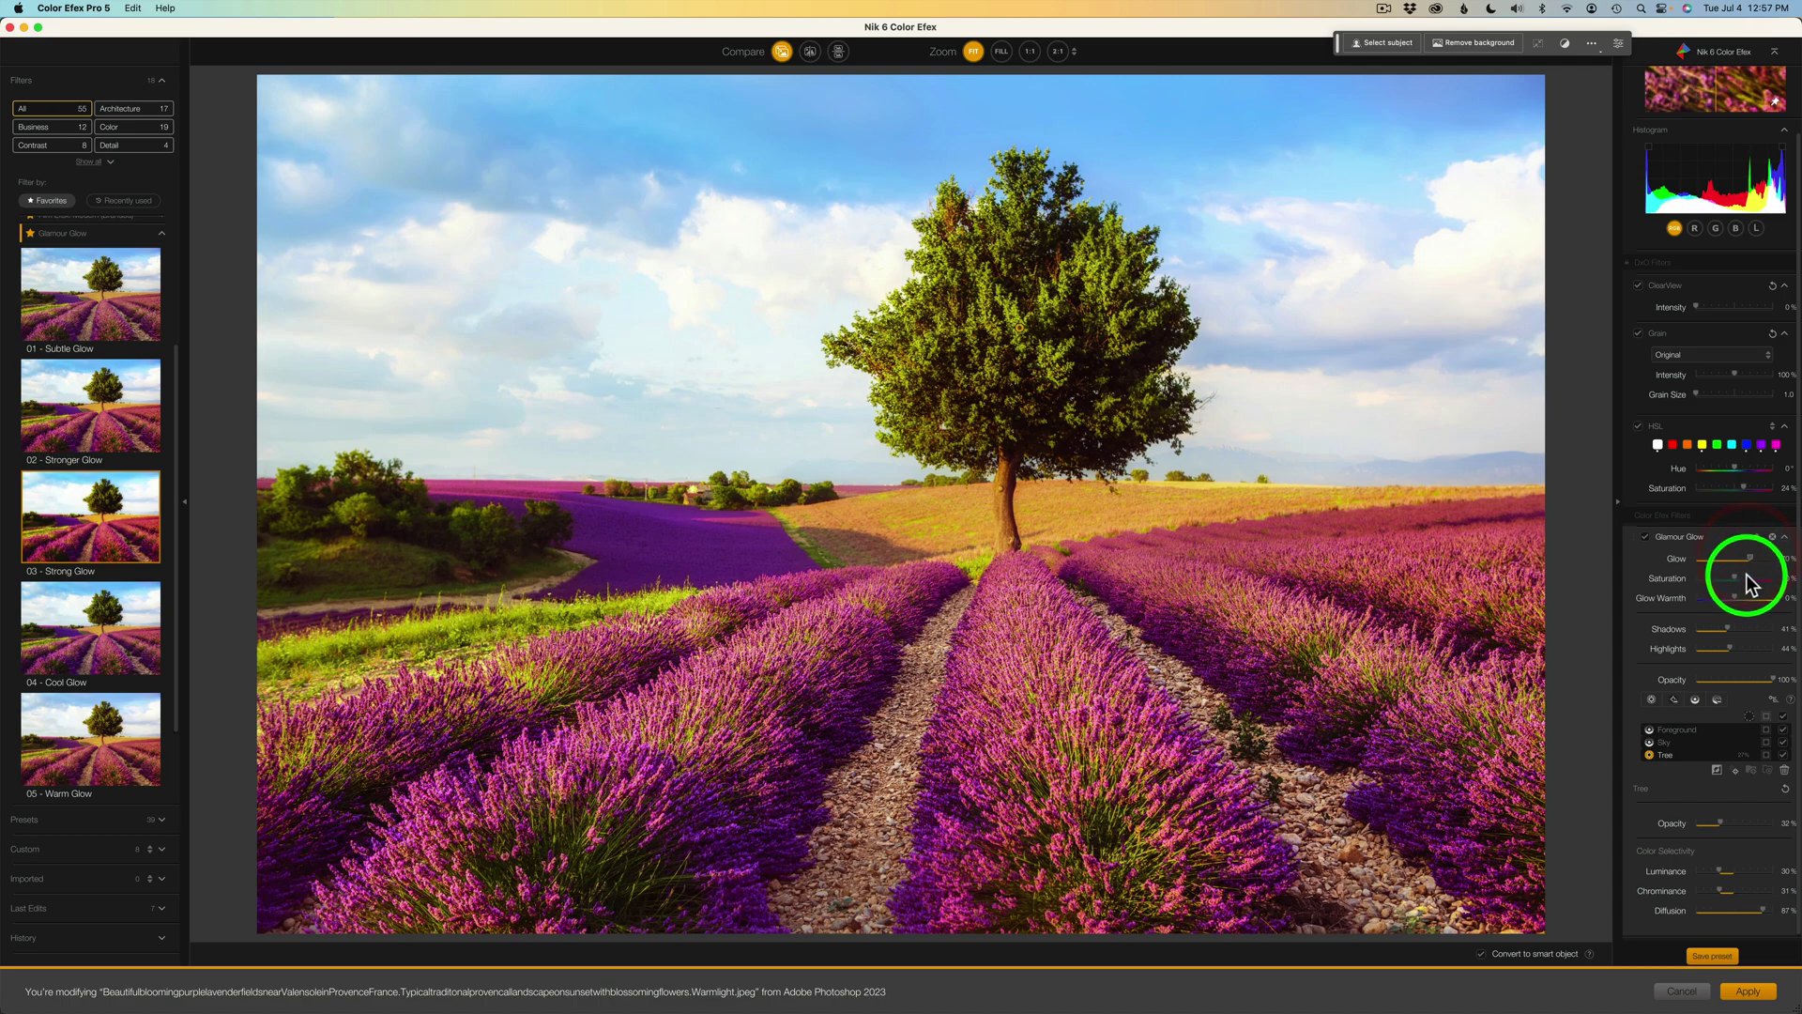
left_click(1737, 600)
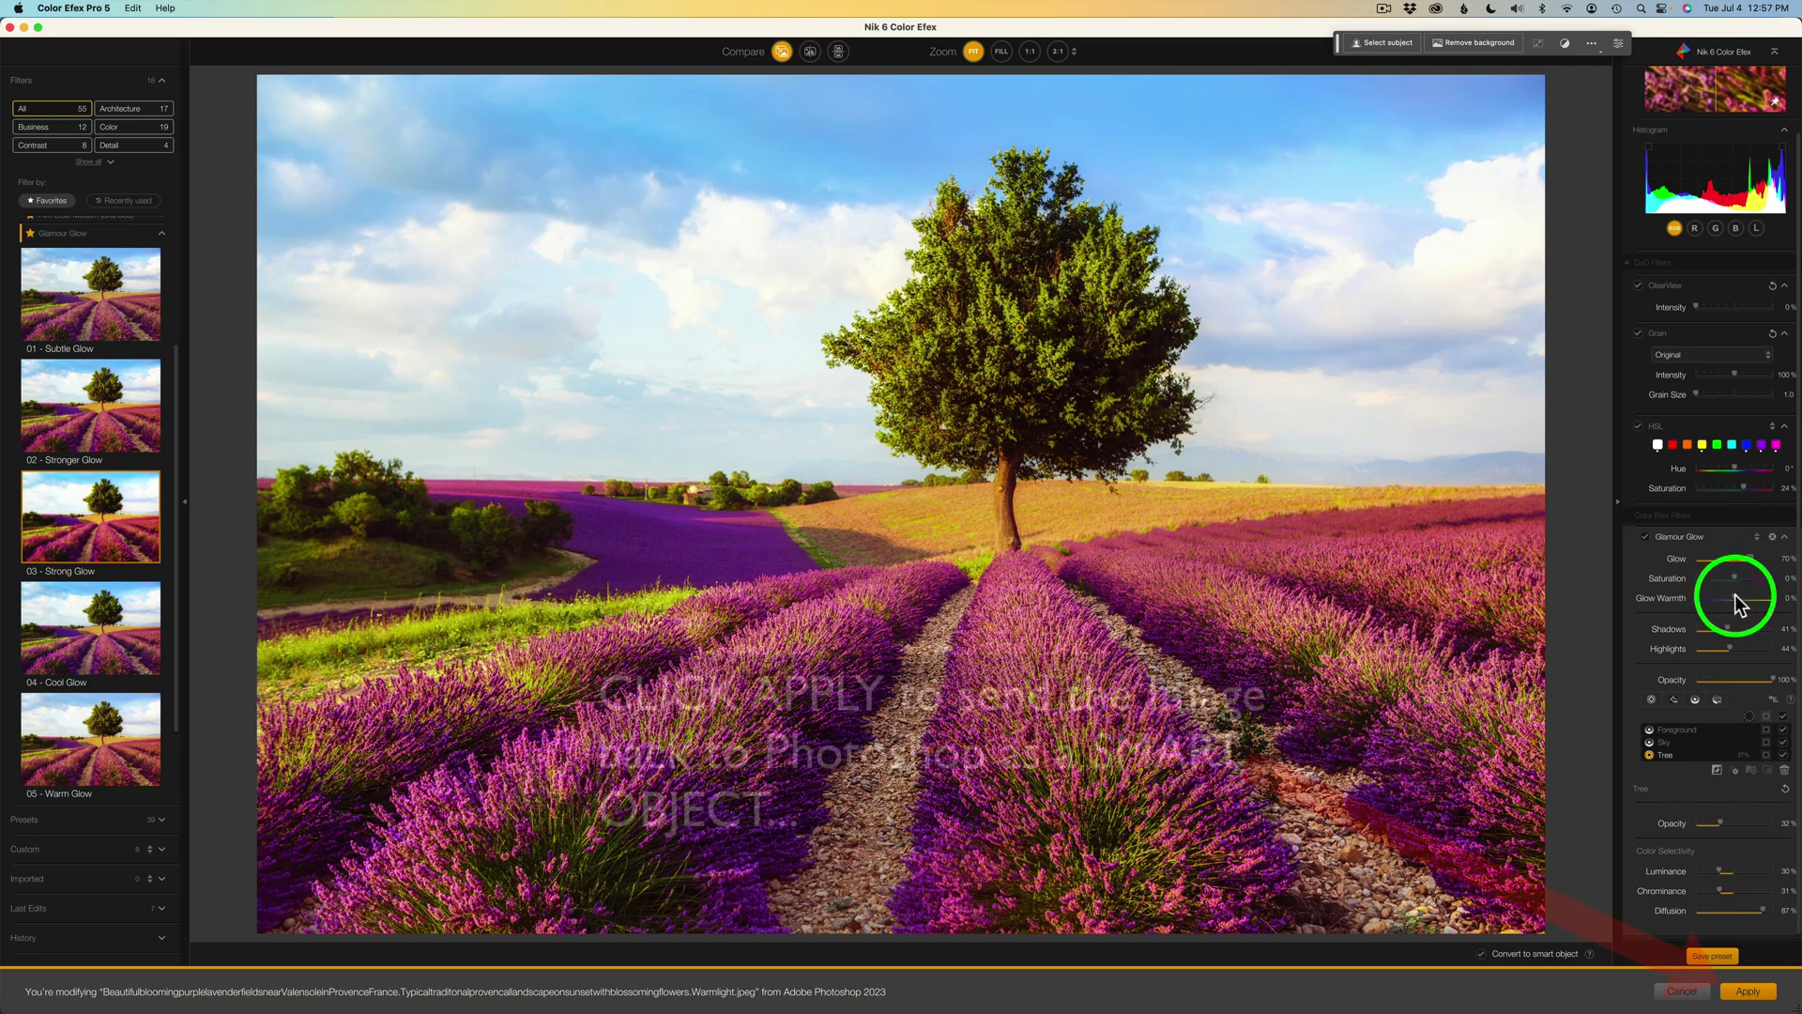
left_click_drag(1737, 597, 1740, 599)
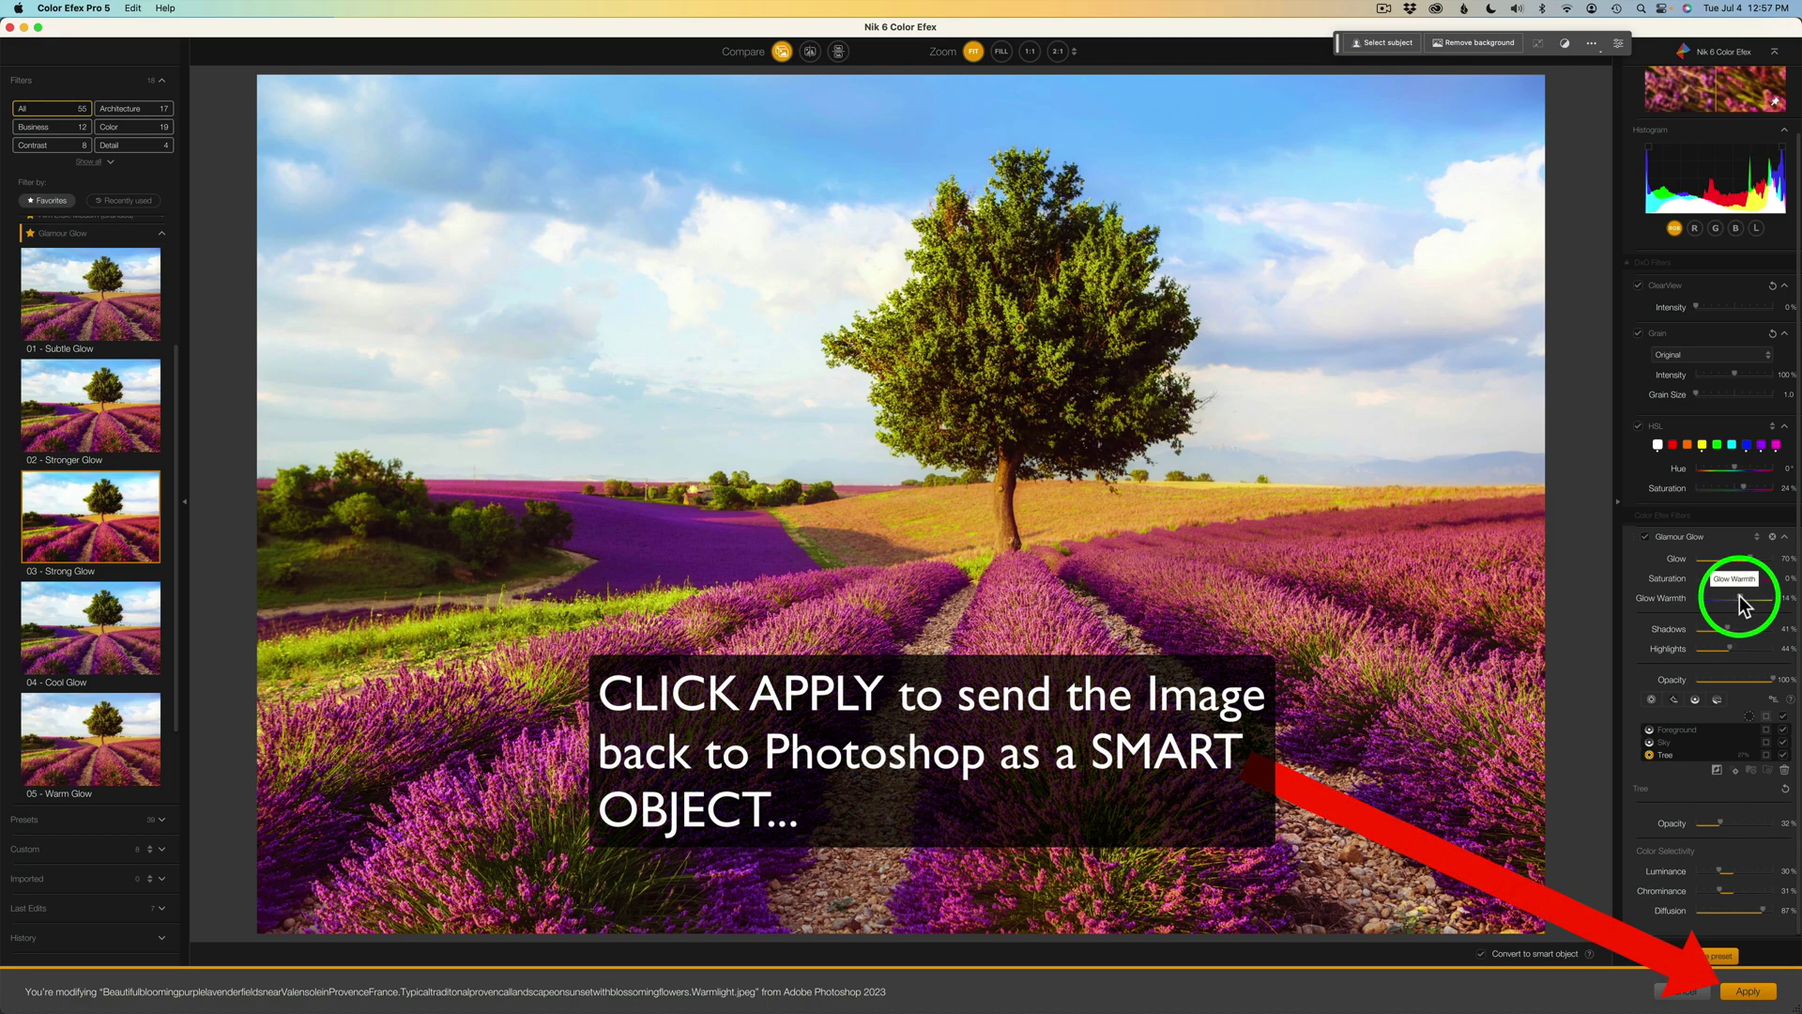
left_click(783, 53)
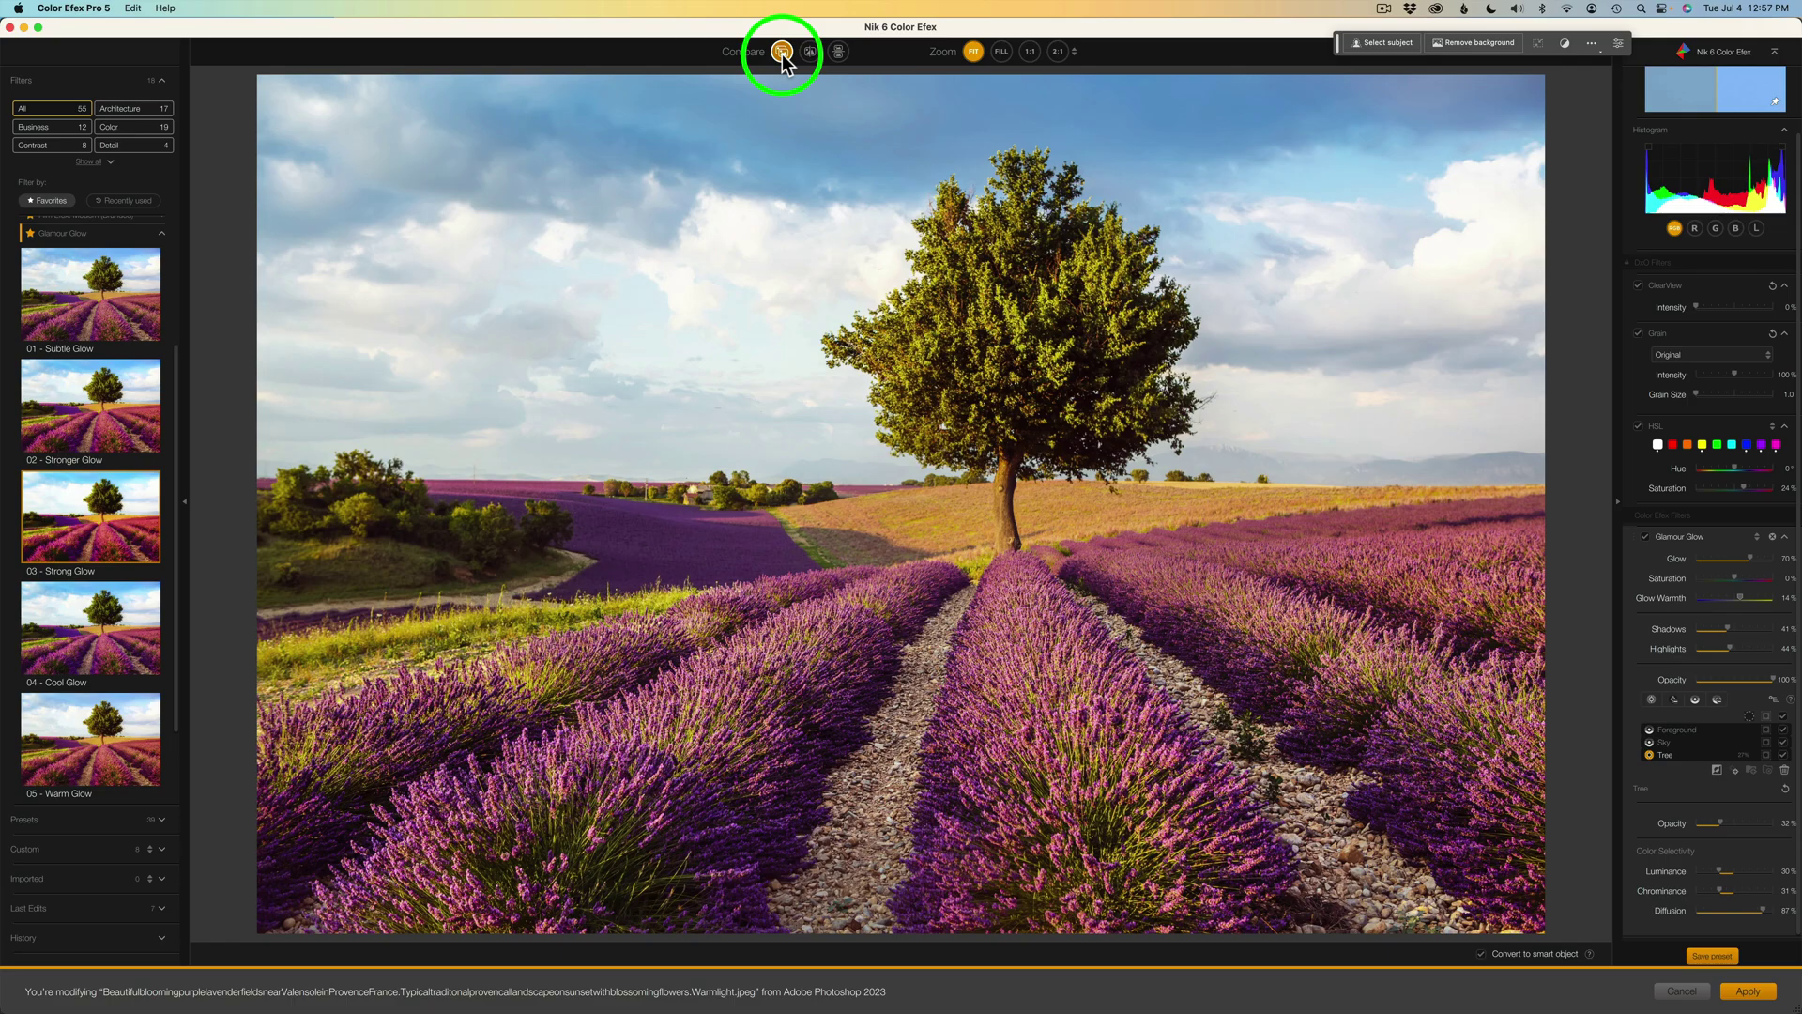
left_click(783, 53)
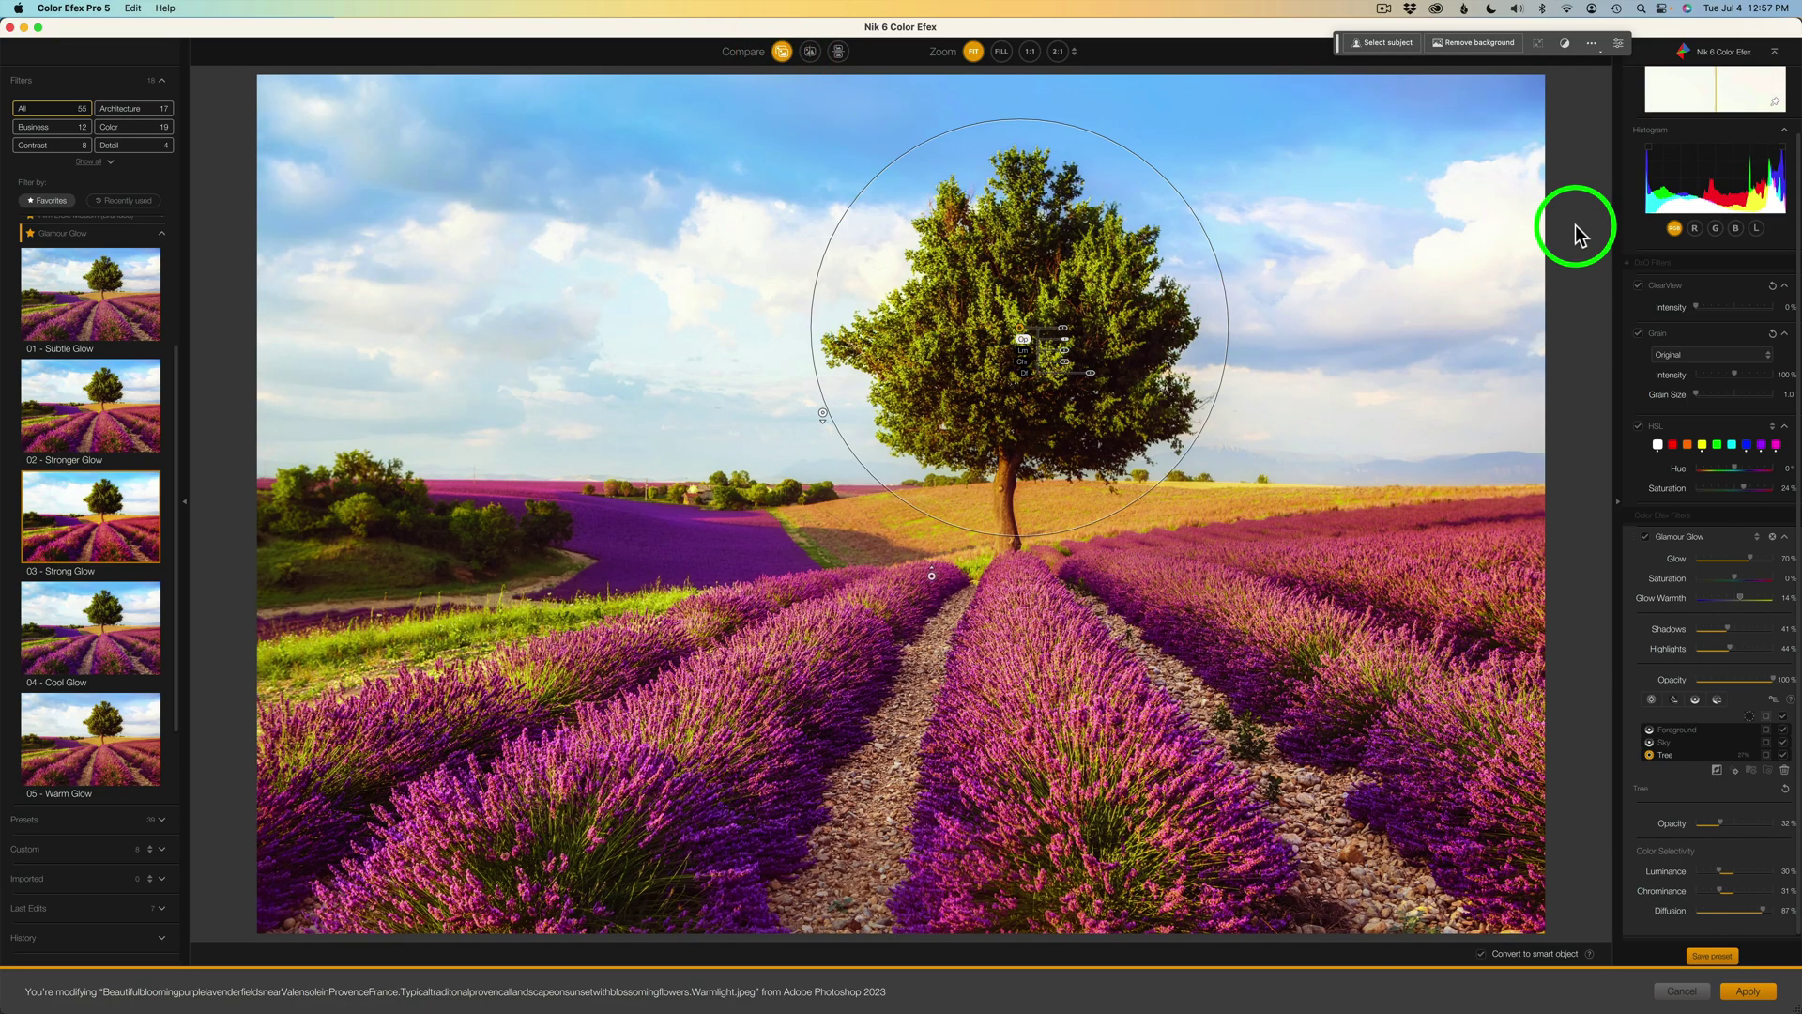